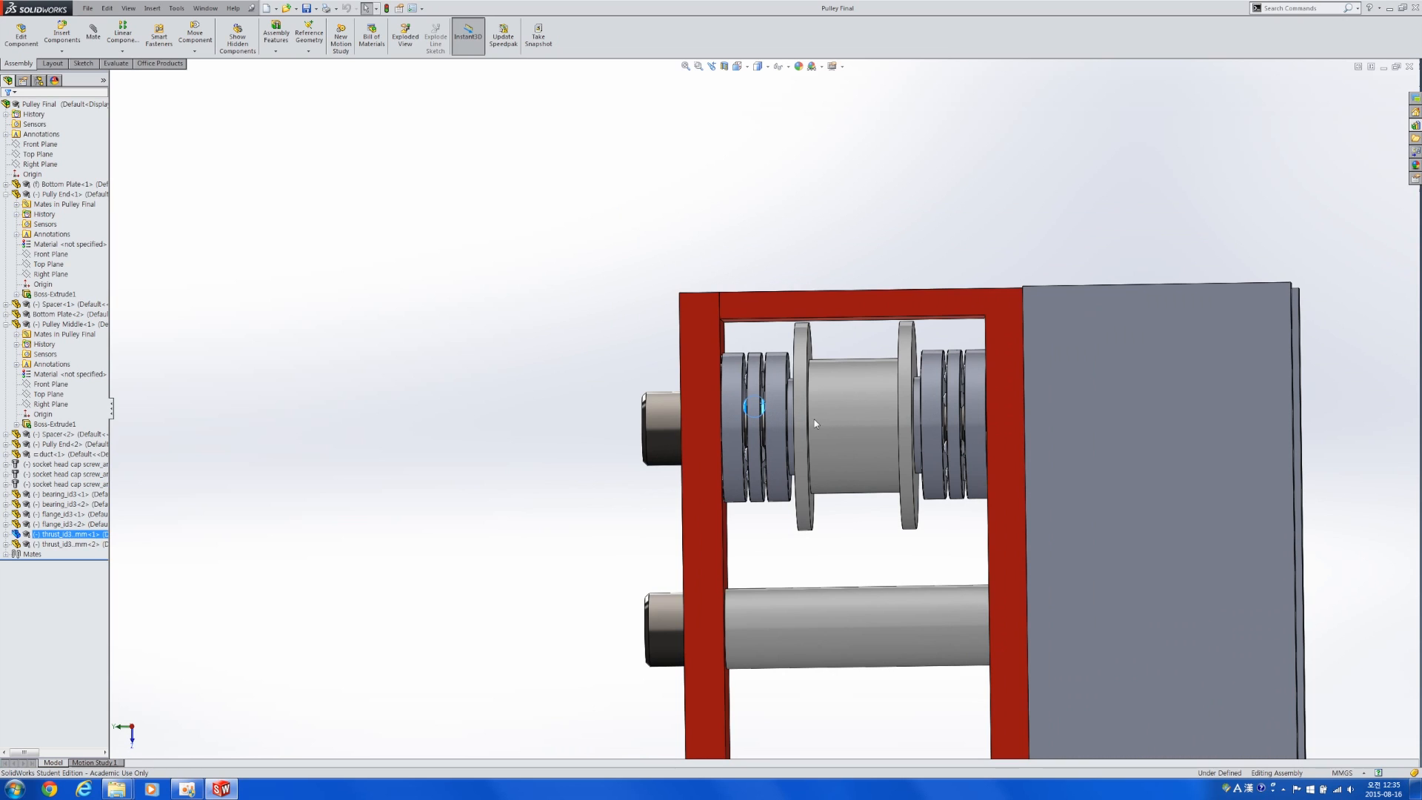
- Place a copy of the Pulley Middle cylinder in the empty space beside the assembly
click(841, 394)
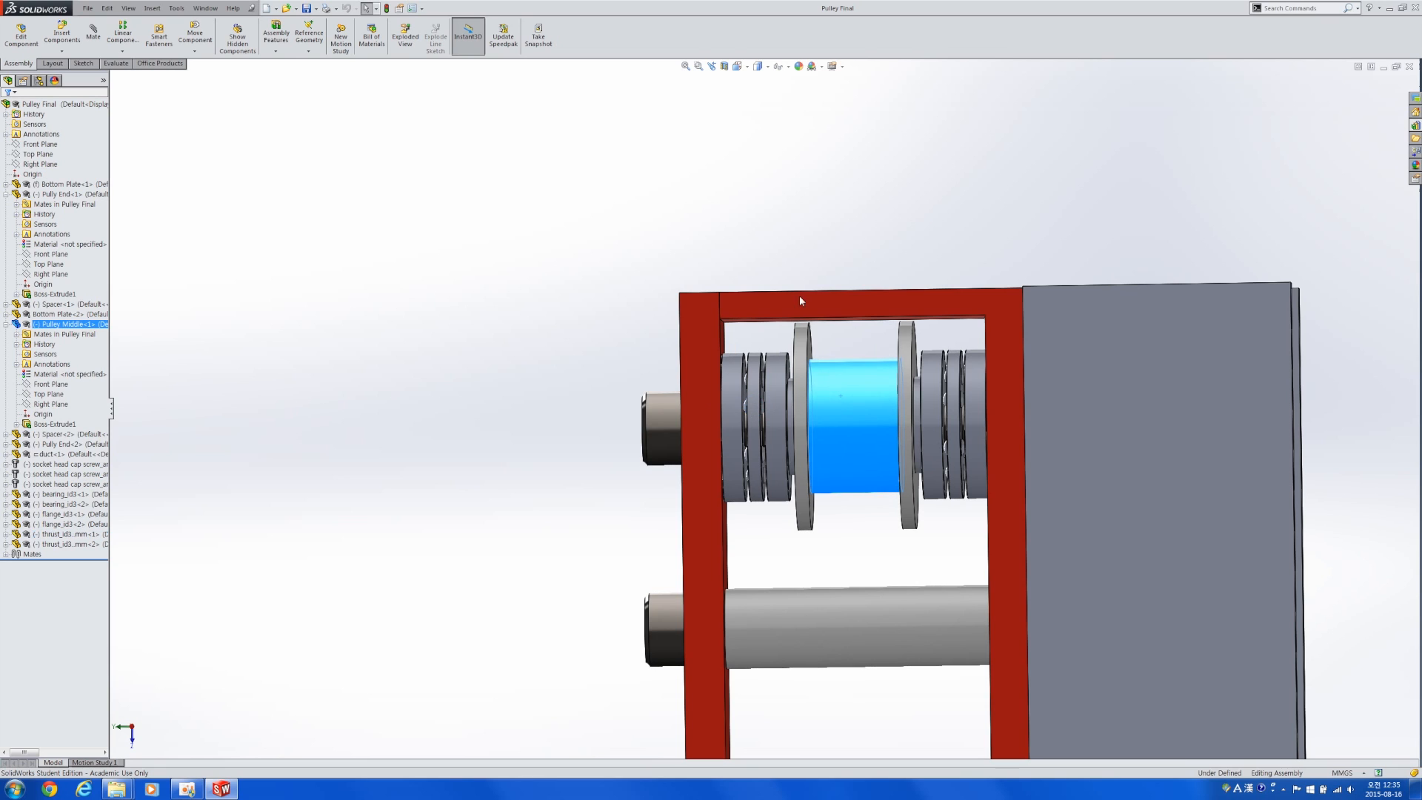
ctrl+click(881, 294)
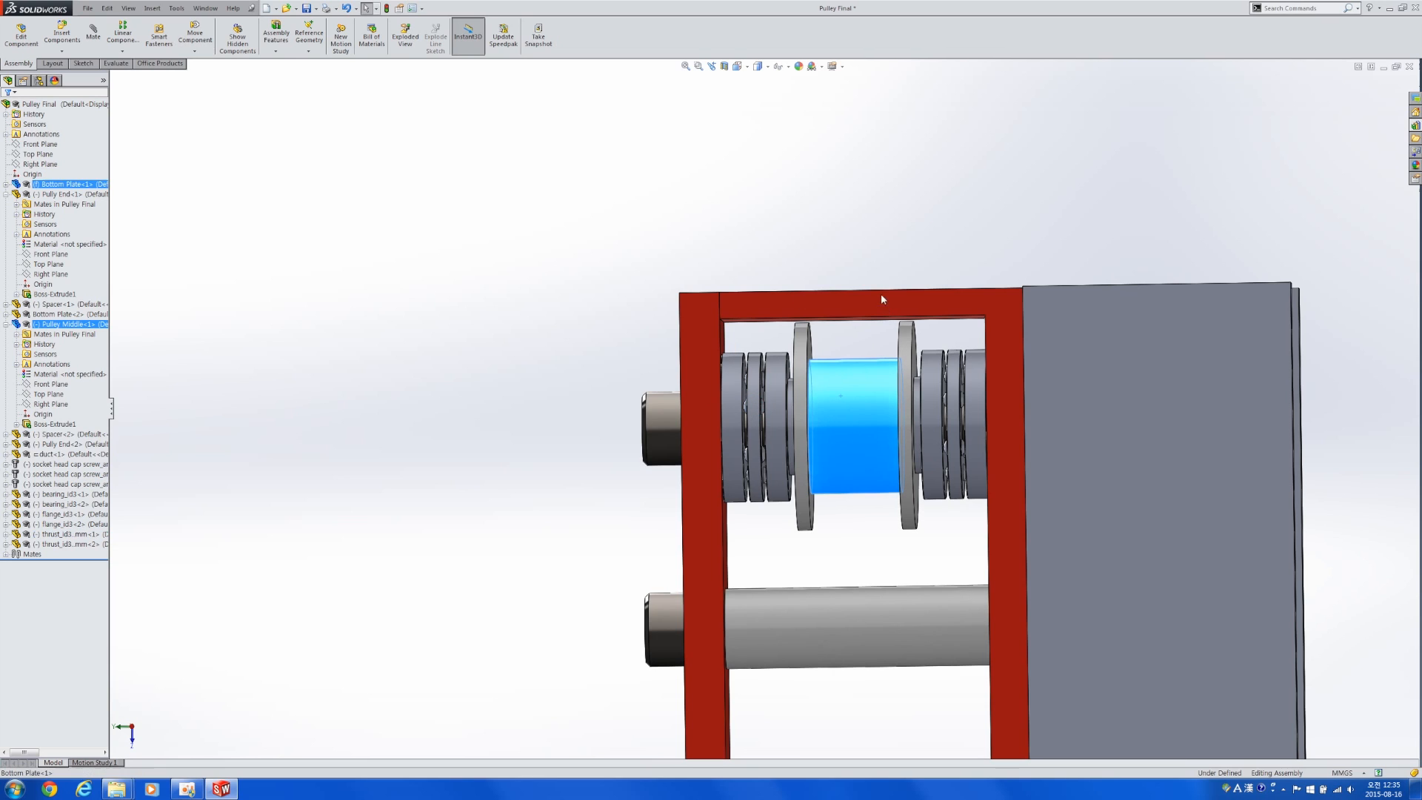
click(565, 304)
middle_drag(569, 303, 771, 330)
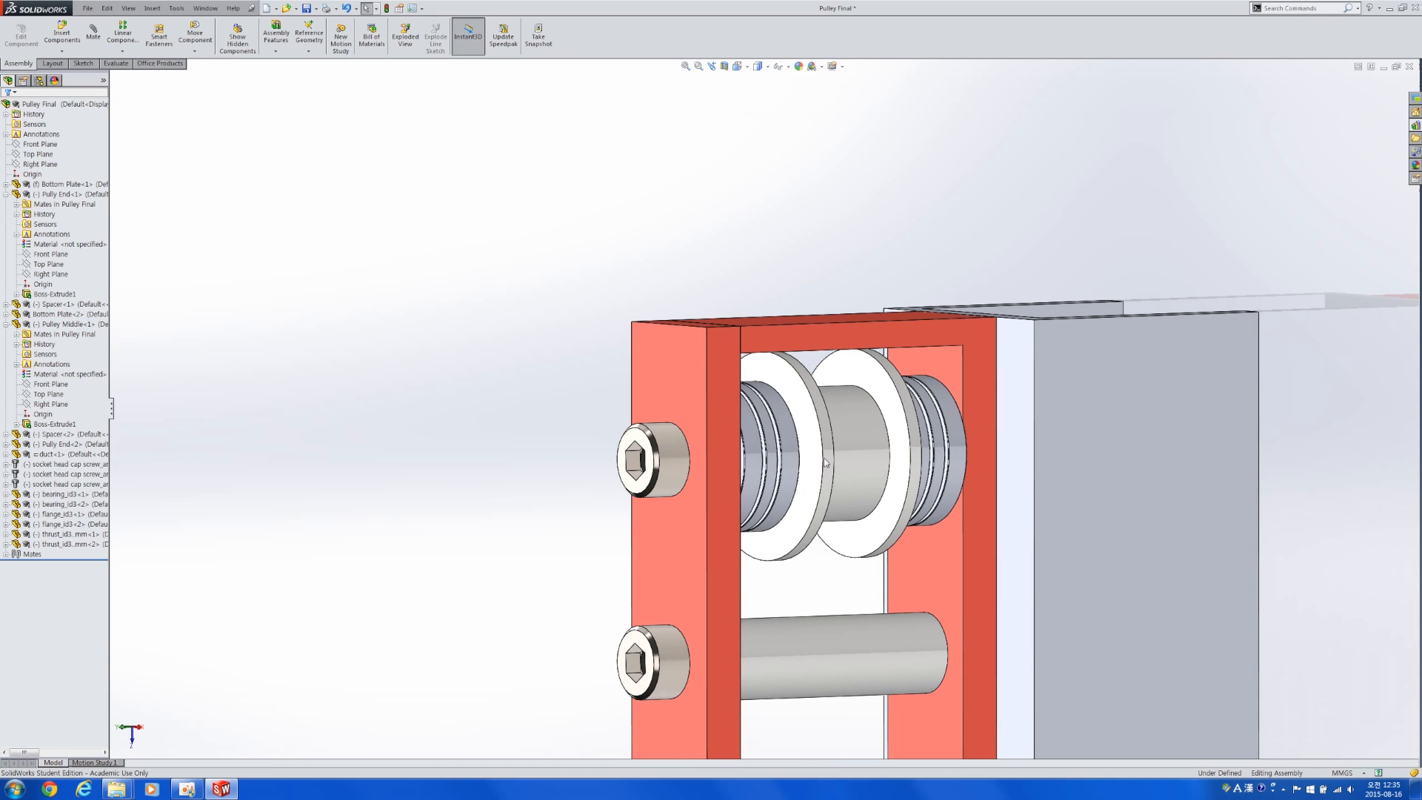
ctrl+drag(847, 458, 460, 375)
- Place a copy of the red outer Bottom Plate next to the frame, beside the copied pulley cylinder
middle_drag(565, 491, 653, 549)
click(653, 549)
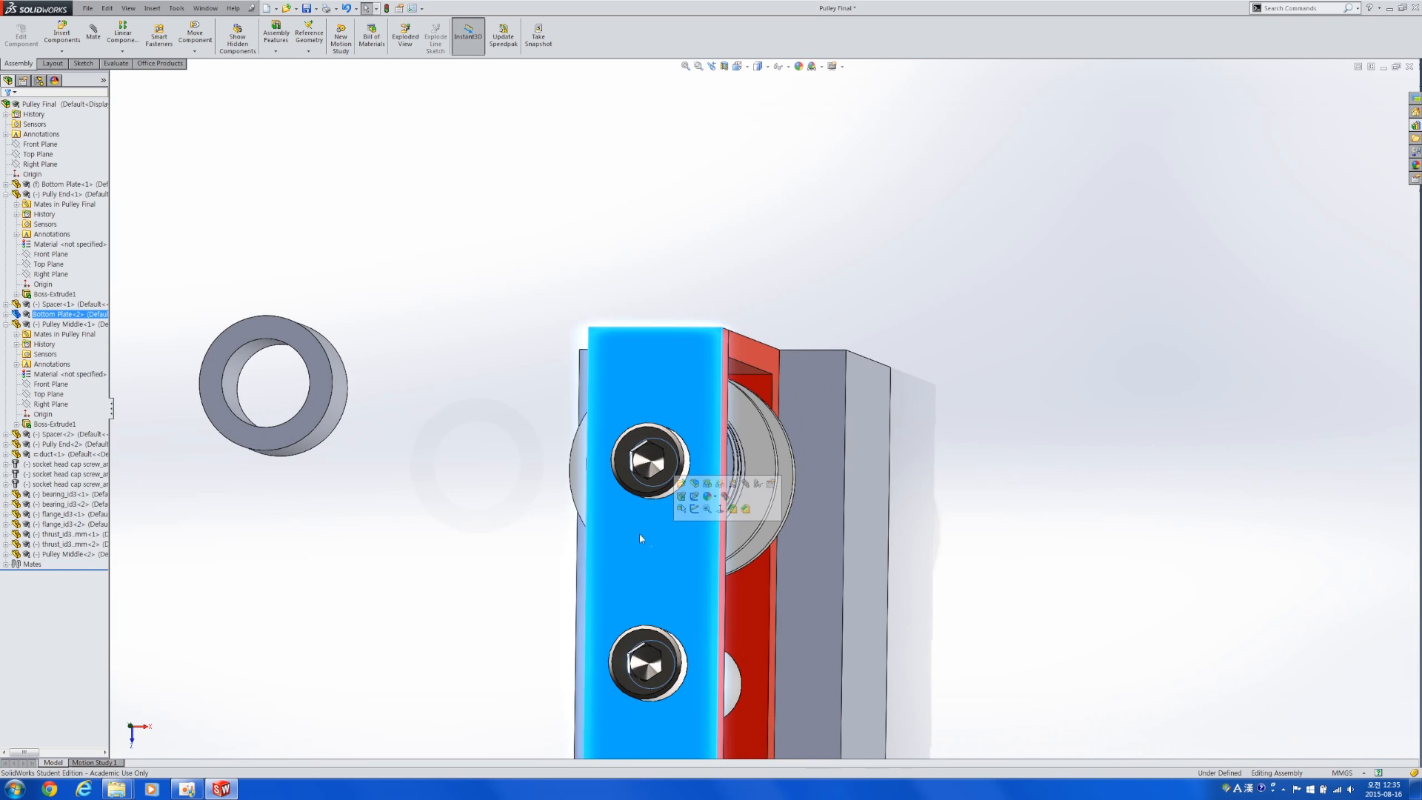
ctrl+drag(650, 546, 481, 513)
- Examine the holes in the copied plate, the socket head cap screw in the frame and the bore of the copied pulley cylinder
click(539, 487)
middle_drag(539, 487, 517, 318)
scroll(605, 373, down, 4)
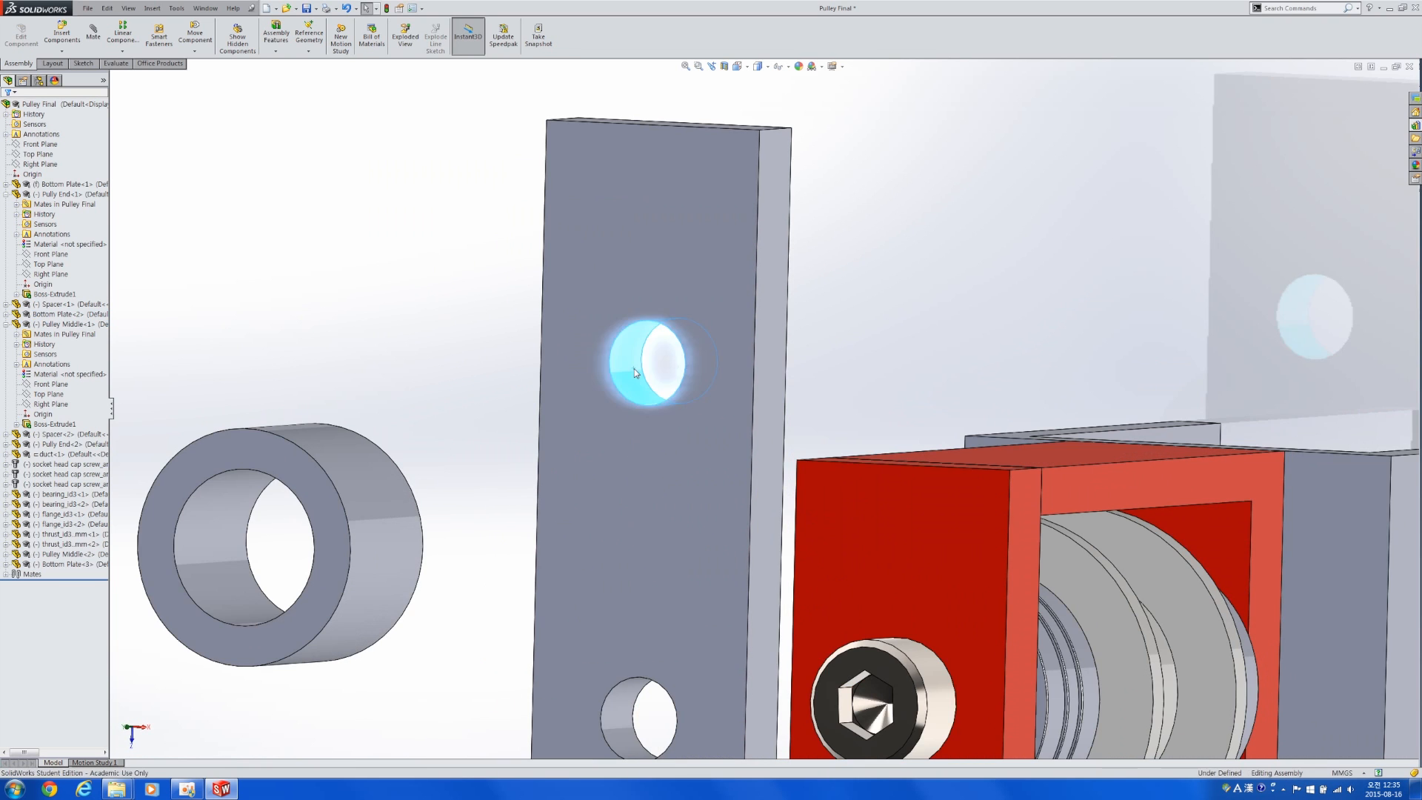
click(634, 369)
scroll(695, 459, up, 3)
click(602, 491)
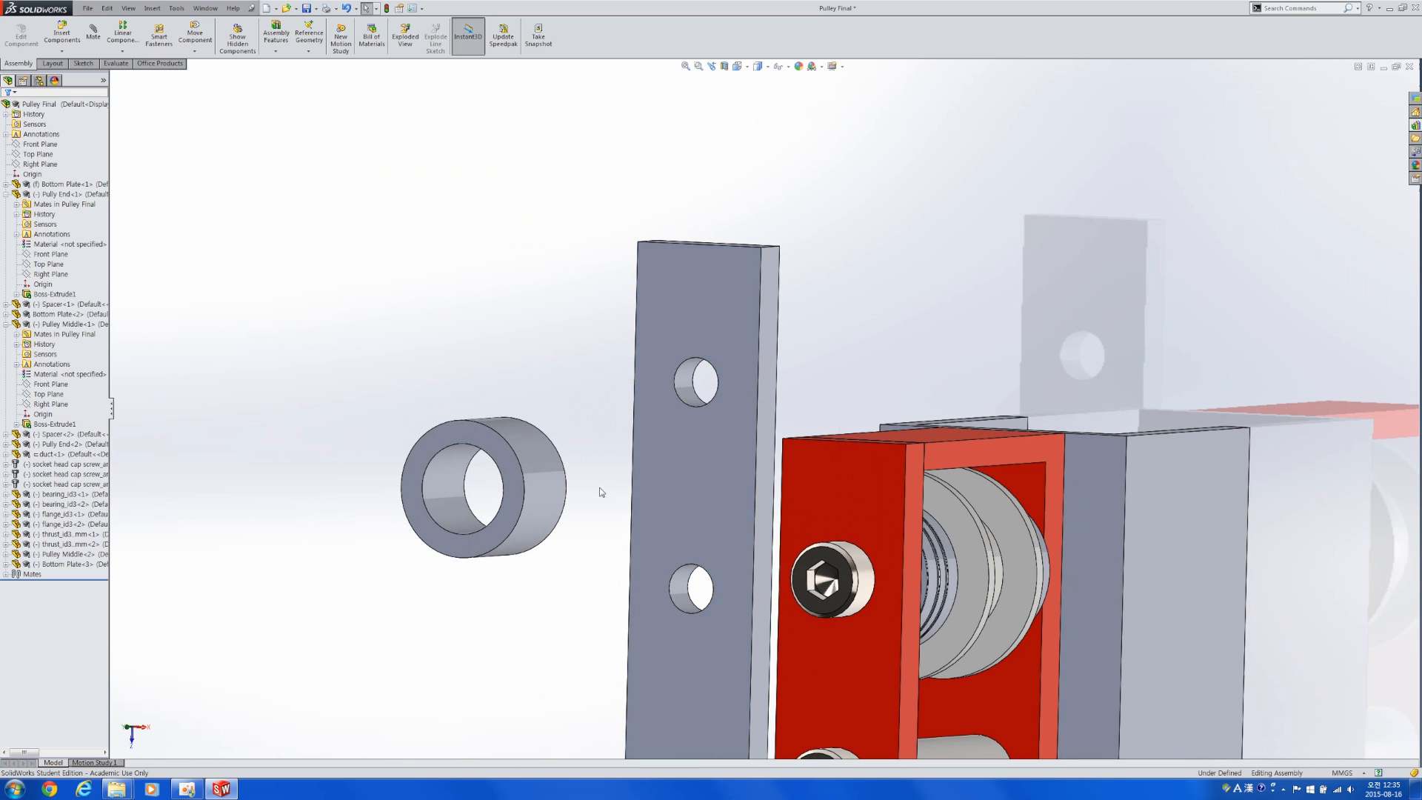
click(852, 579)
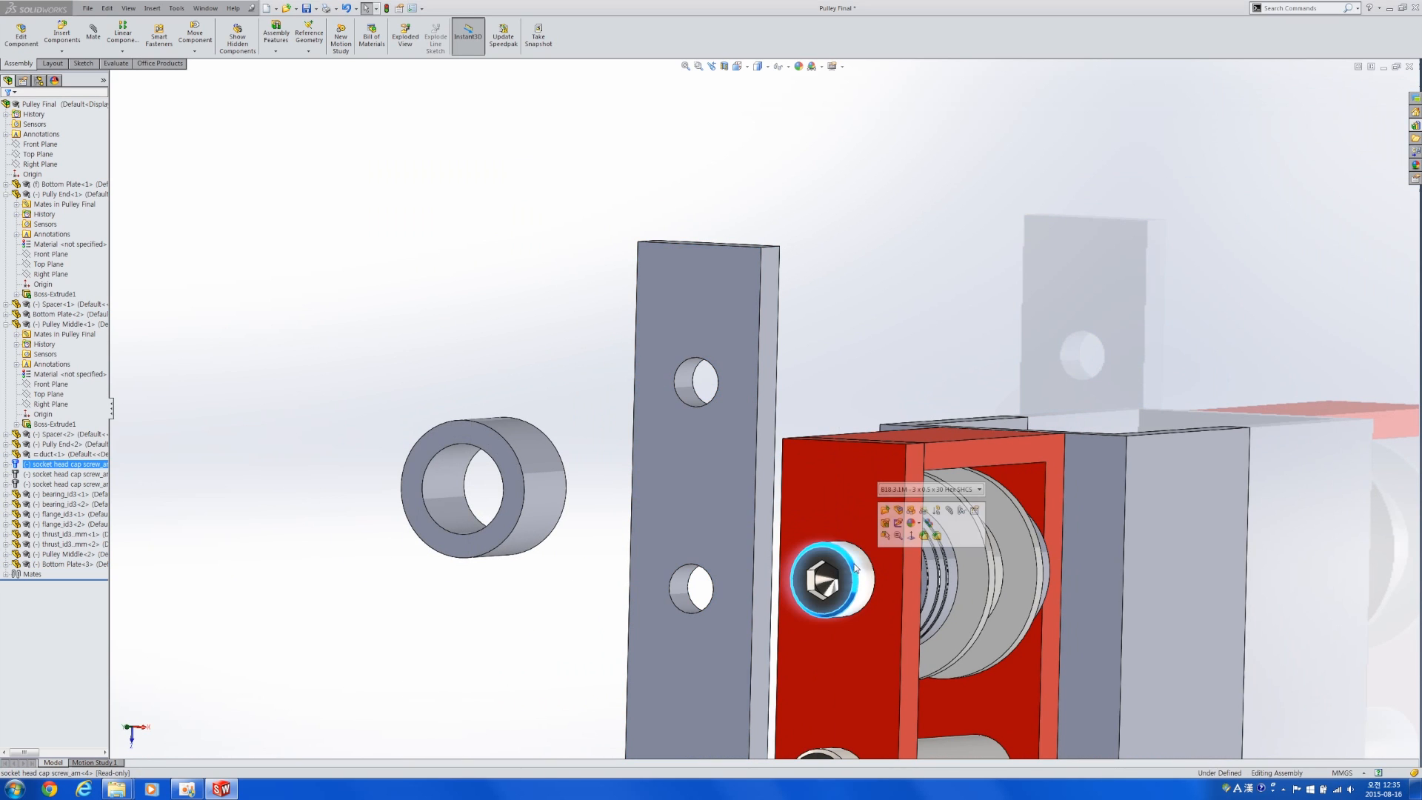
click(545, 331)
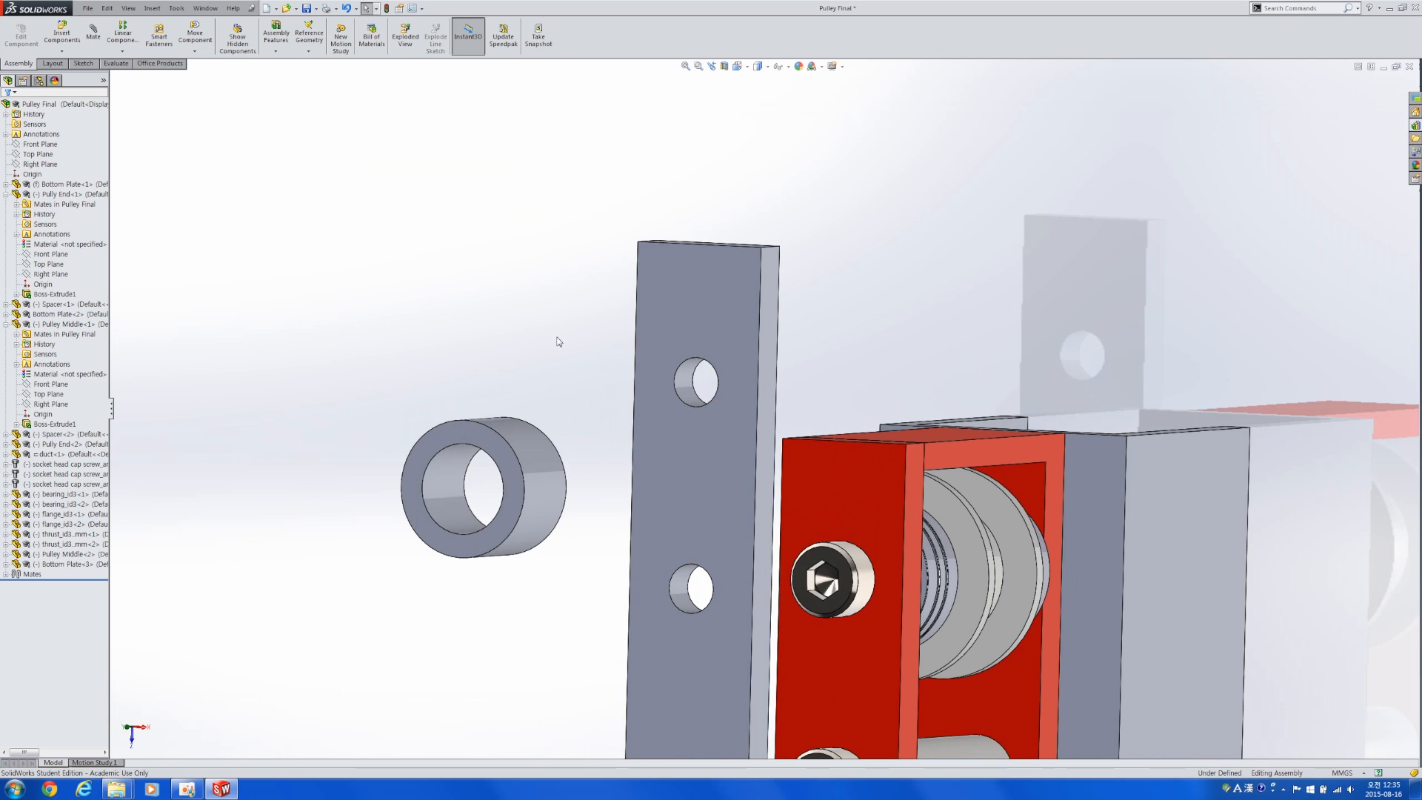
click(708, 498)
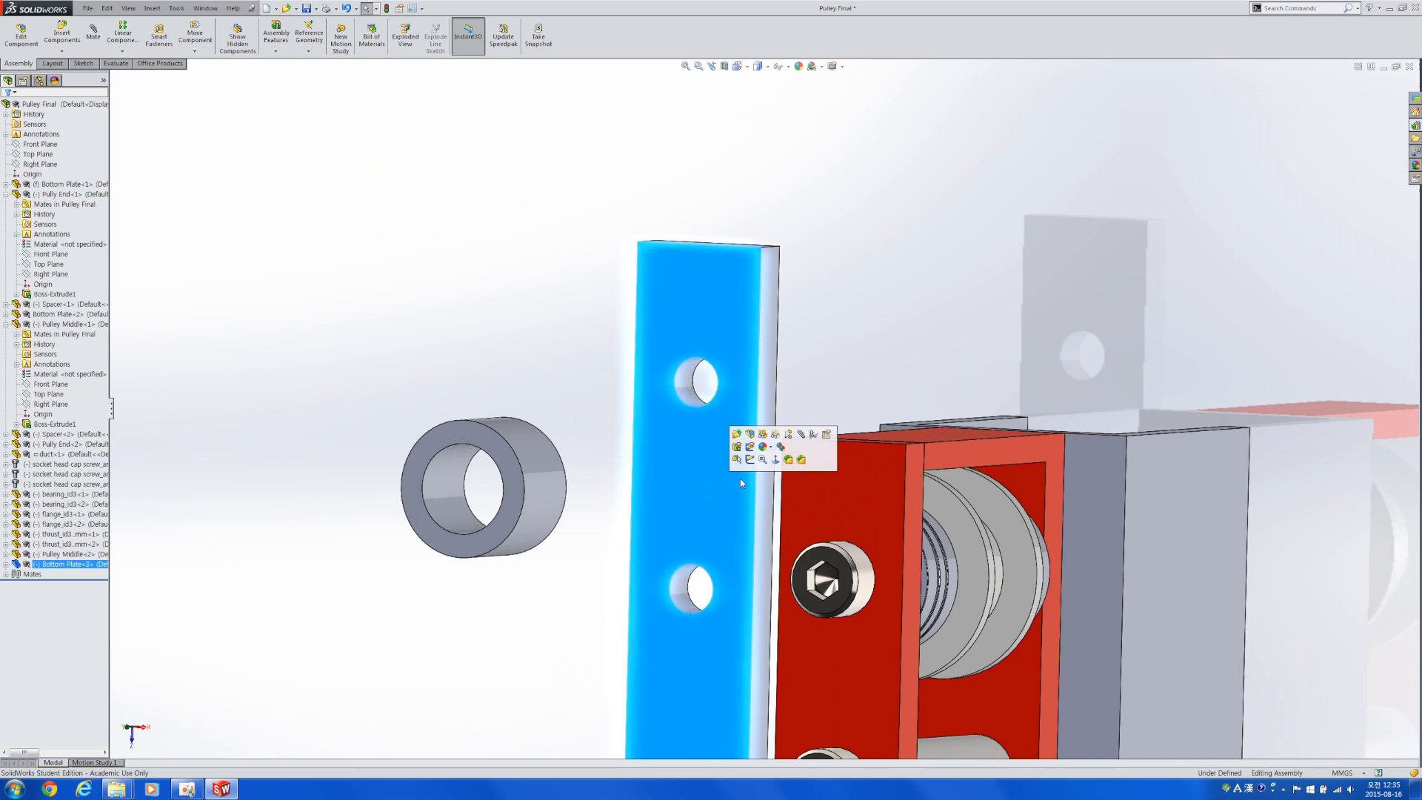
click(458, 500)
middle_drag(458, 500, 468, 523)
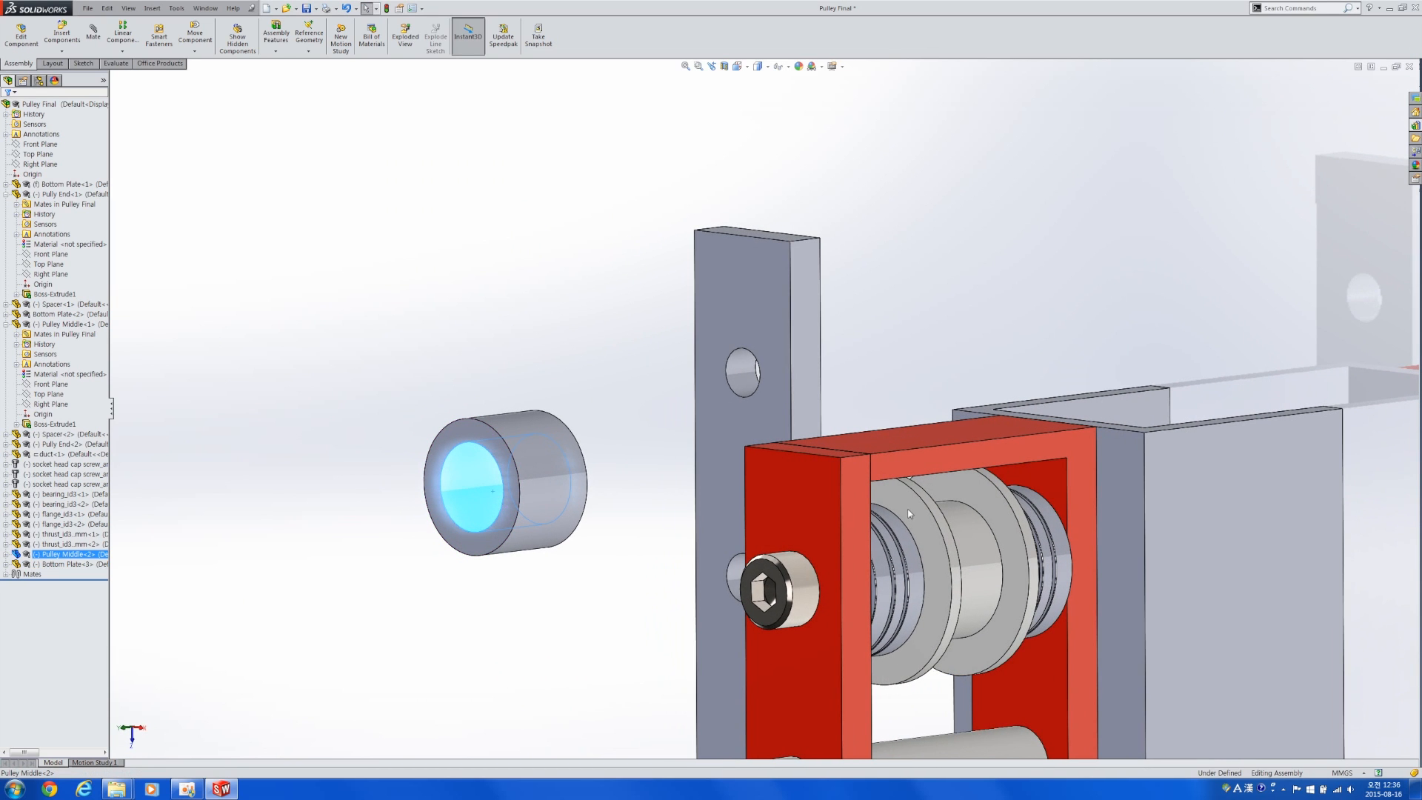
middle_drag(973, 571, 965, 571)
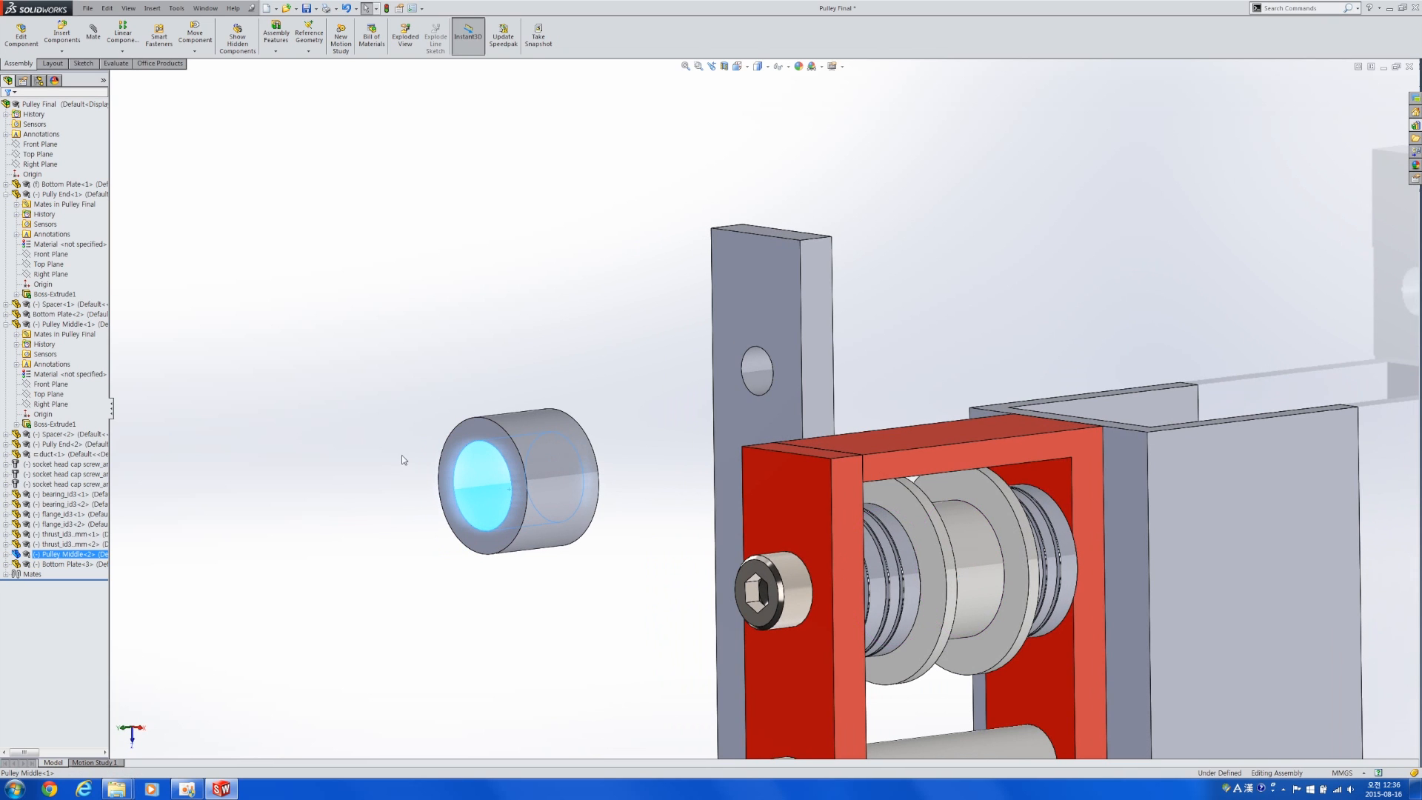
- Add another bearing_id3 to the assembly, make its outer face concentric with the copied pulley's bore and move it to the bore's opening
drag(30, 504, 323, 482)
click(481, 485)
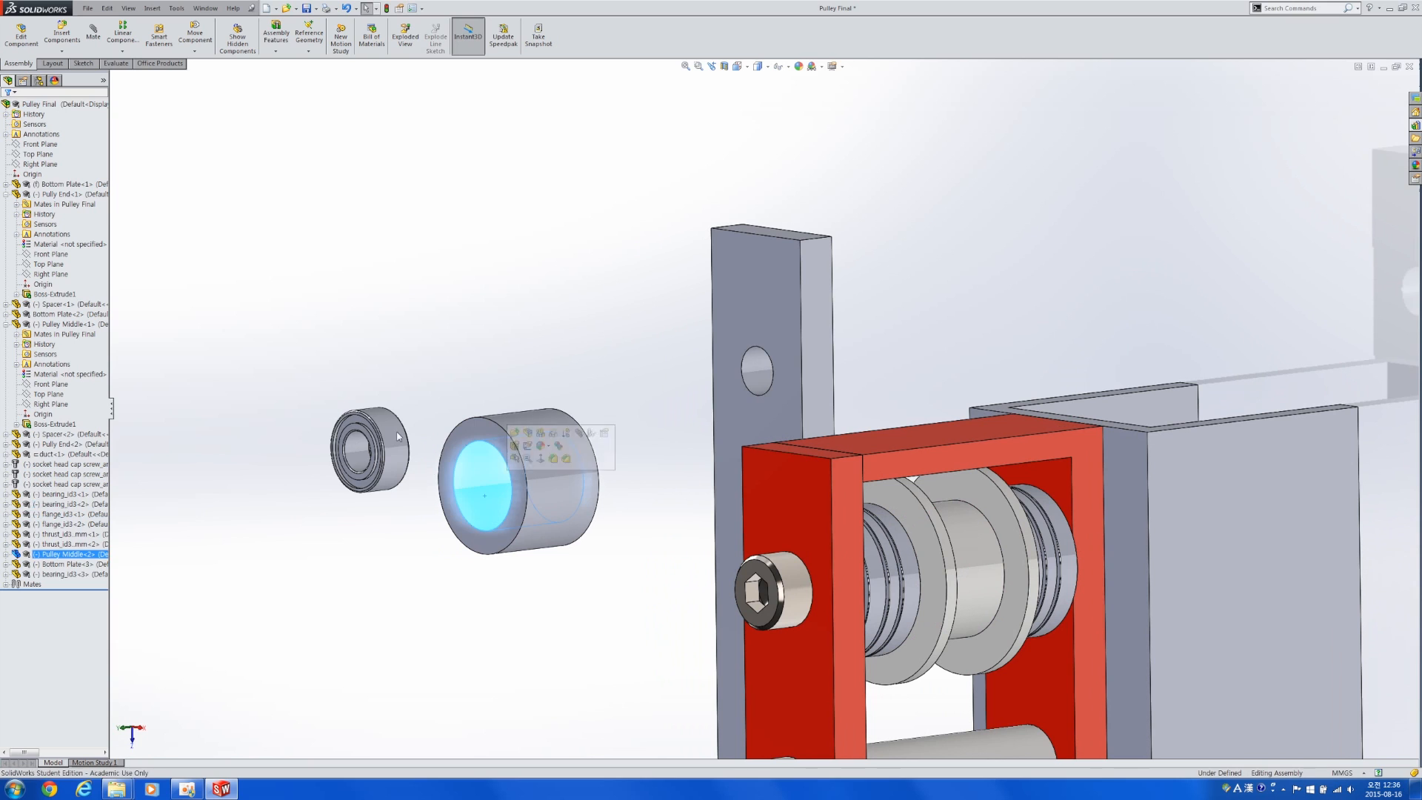
ctrl+click(389, 444)
click(468, 420)
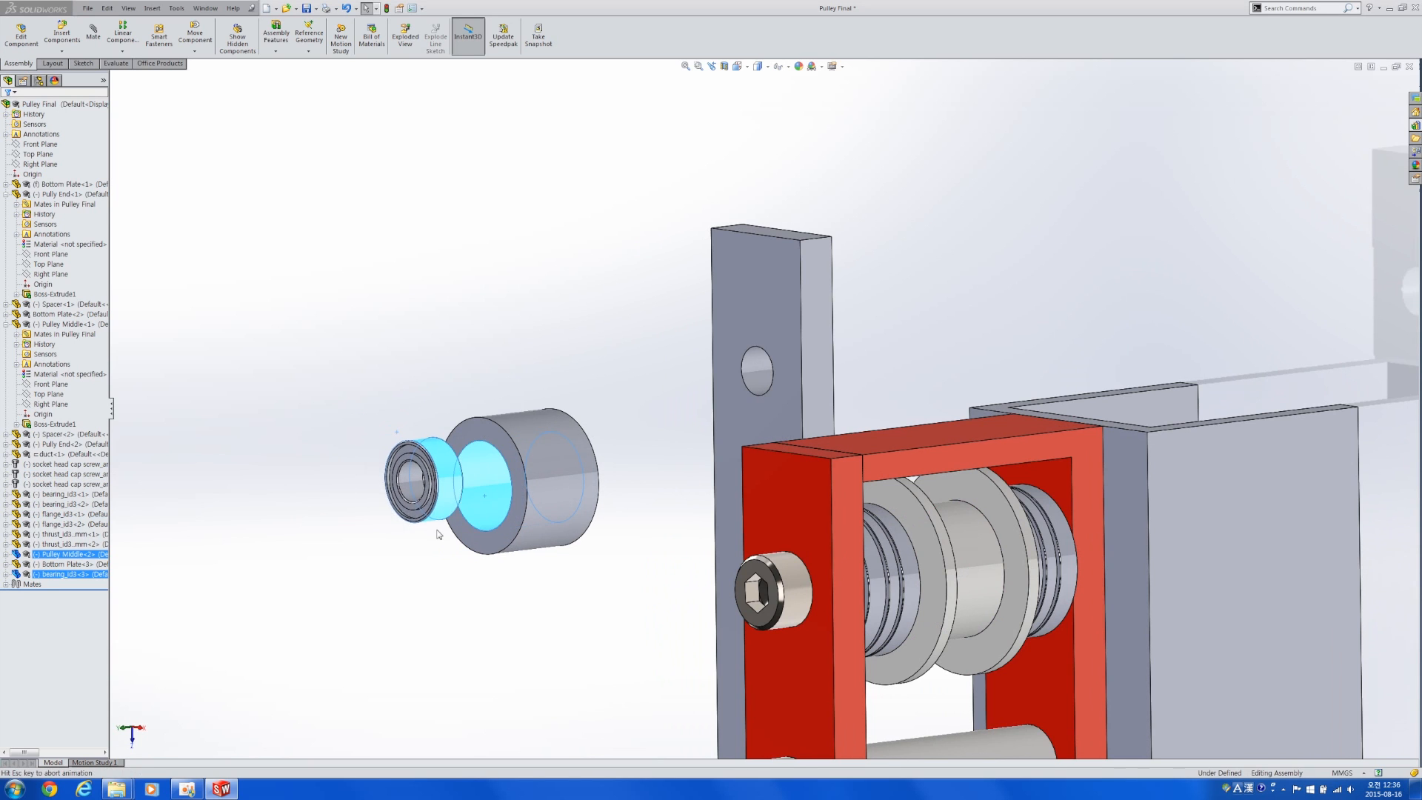
drag(540, 478, 582, 468)
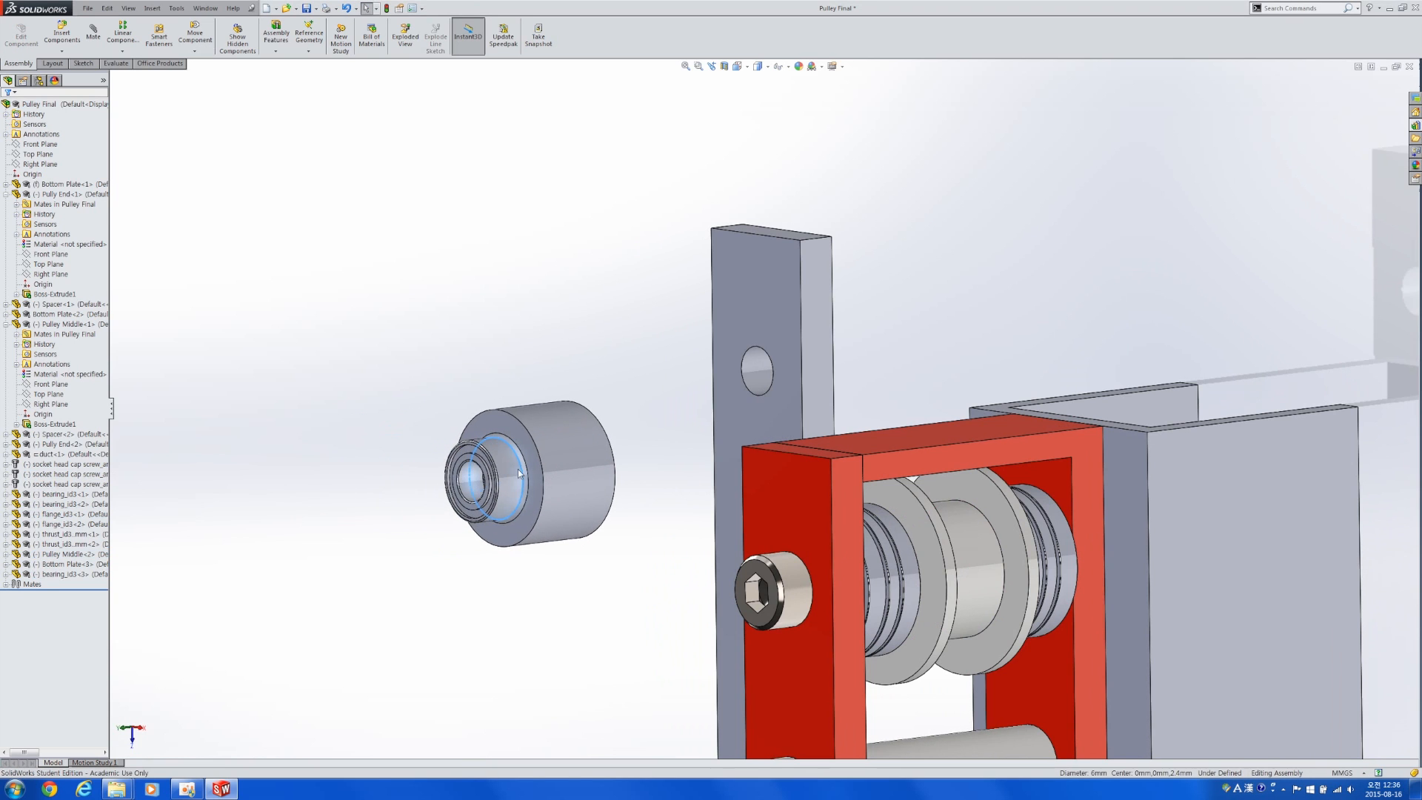
- Measure the outer cylindrical face of the added bearing
scroll(452, 485, down, 4)
click(571, 455)
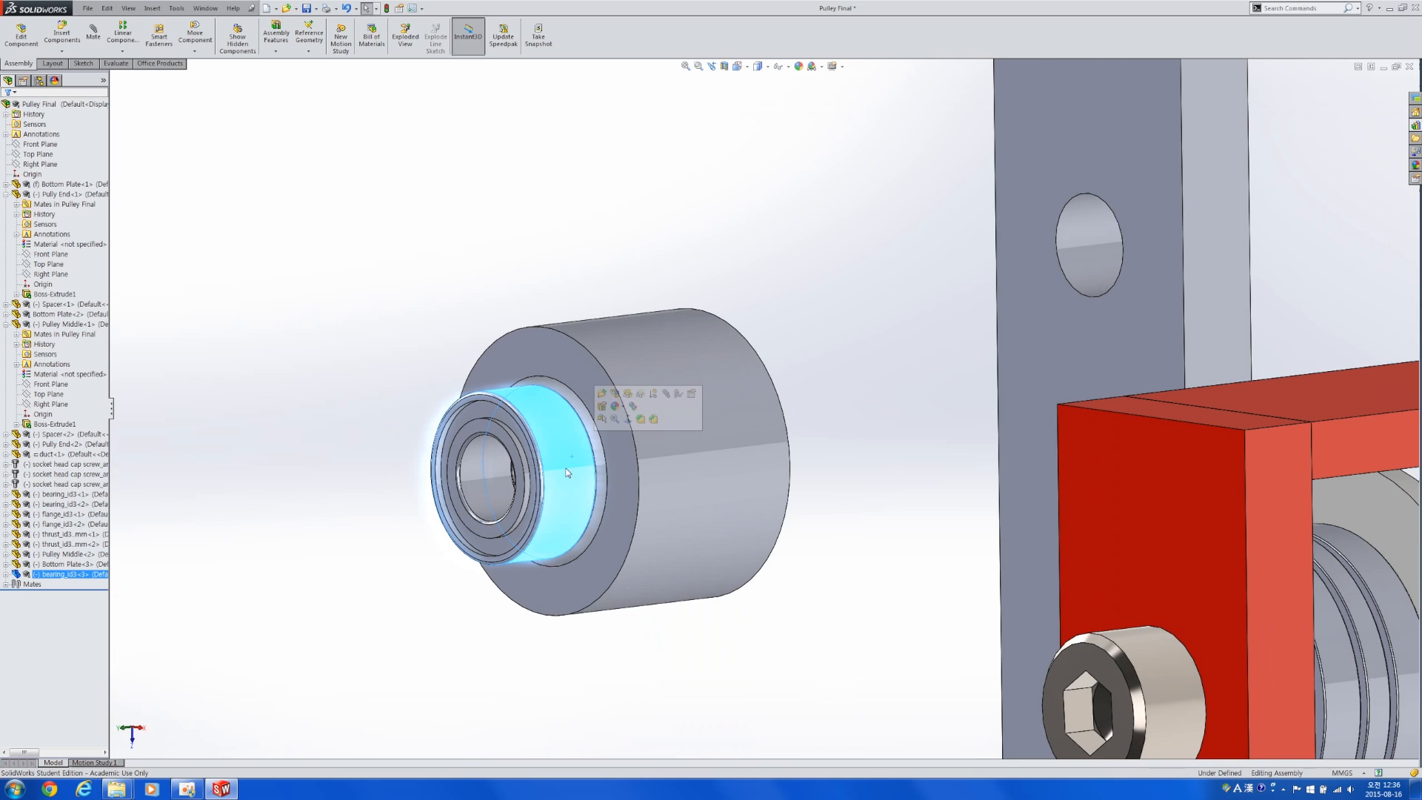
click(115, 64)
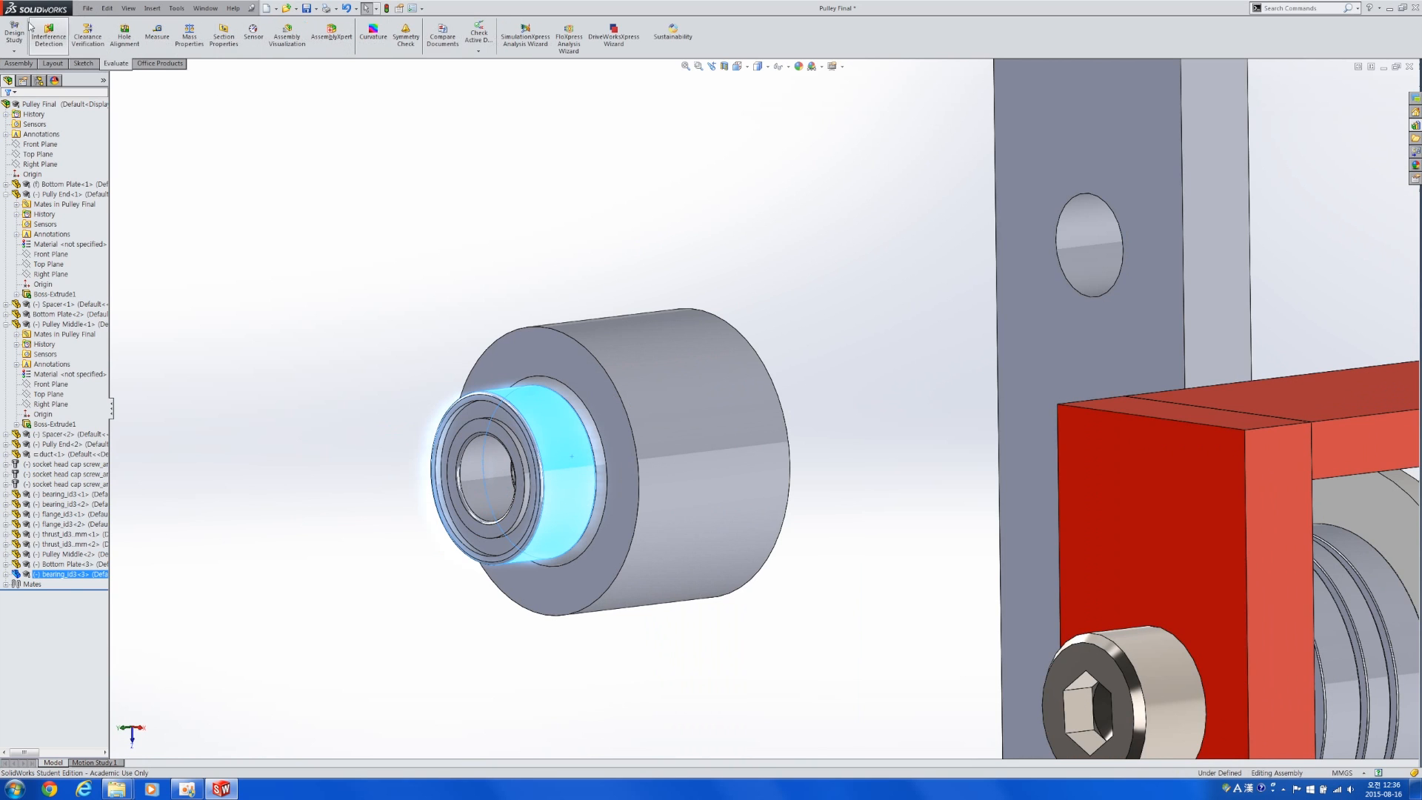
click(159, 35)
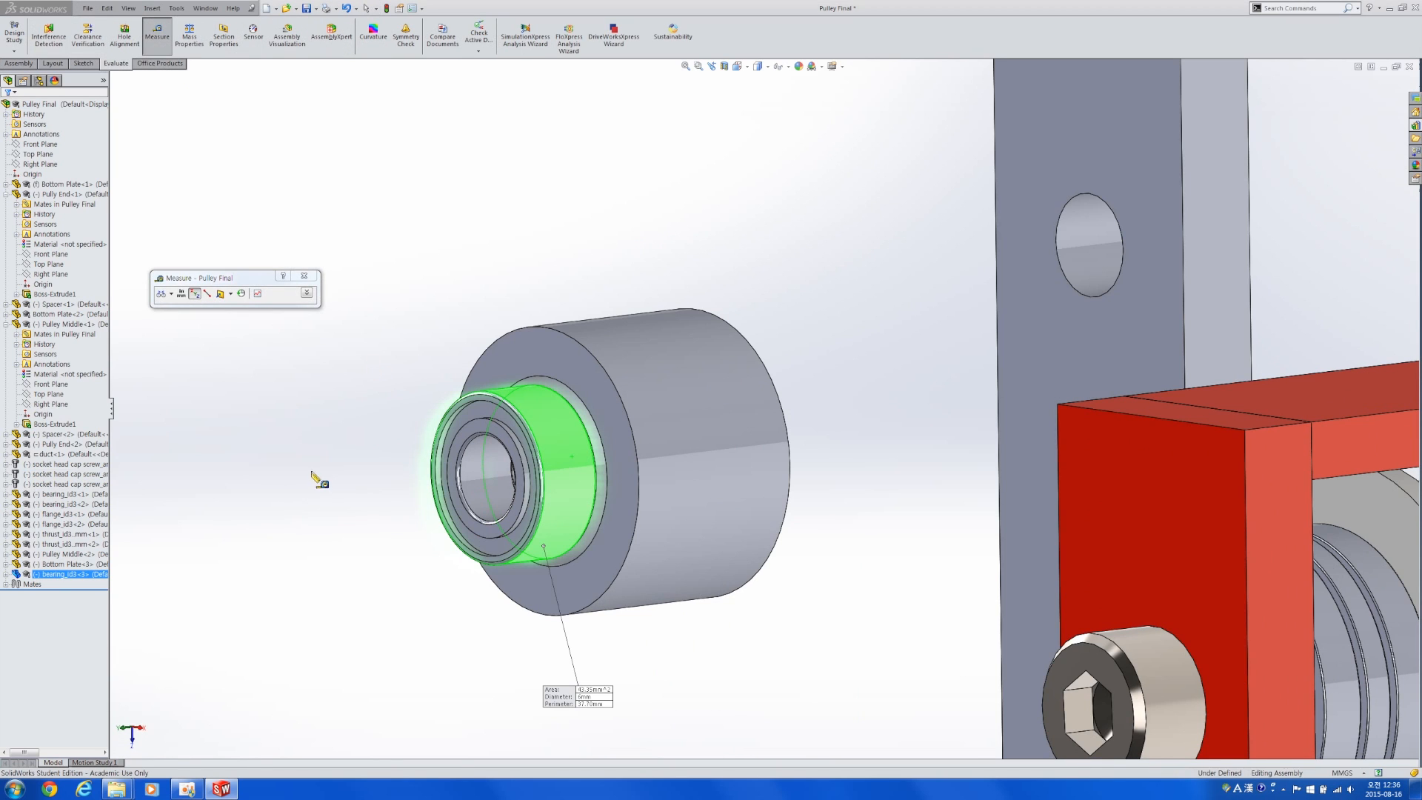
key(Escape)
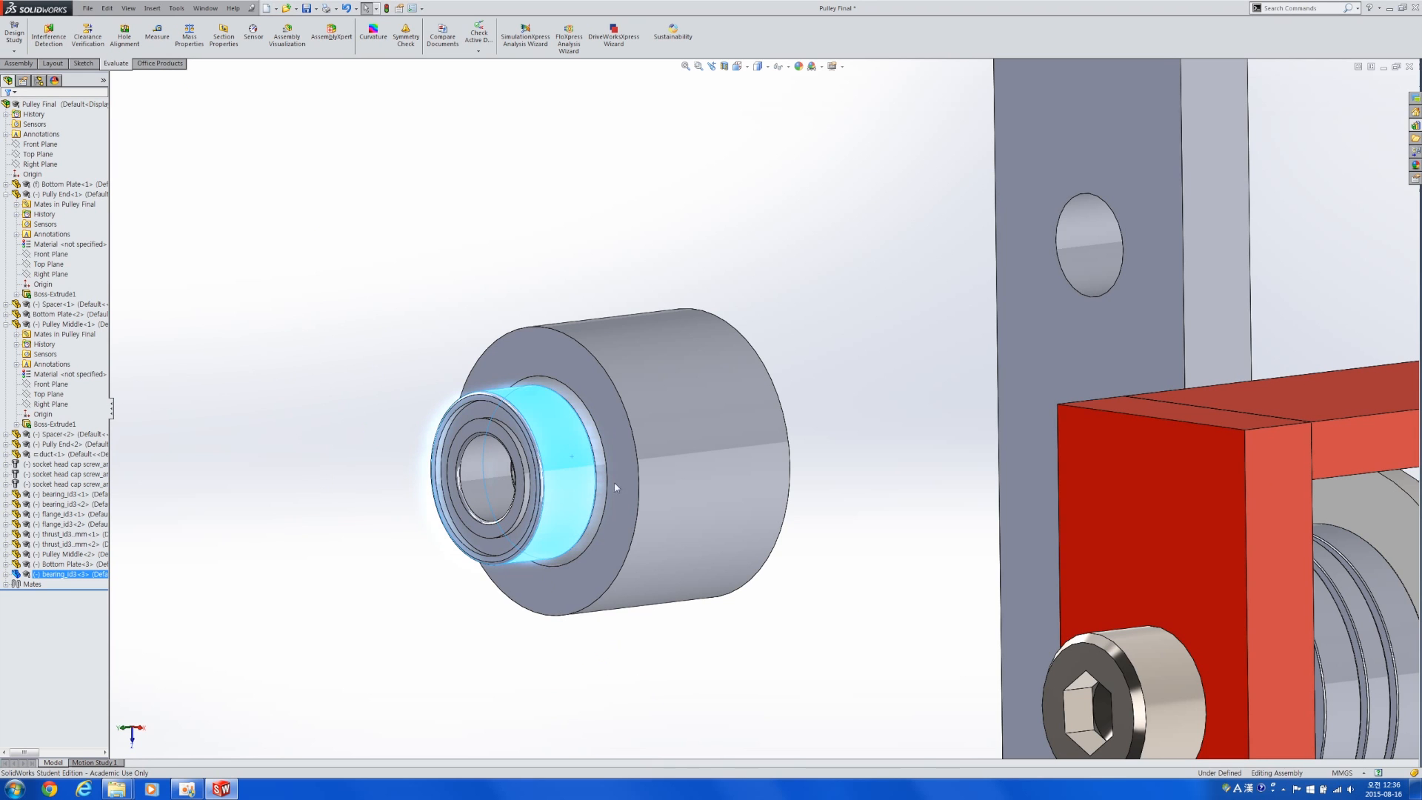
- Examine the gap between the added bearing and the copied pulley's bore up close and from several angles
click(633, 547)
scroll(630, 544, down, 3)
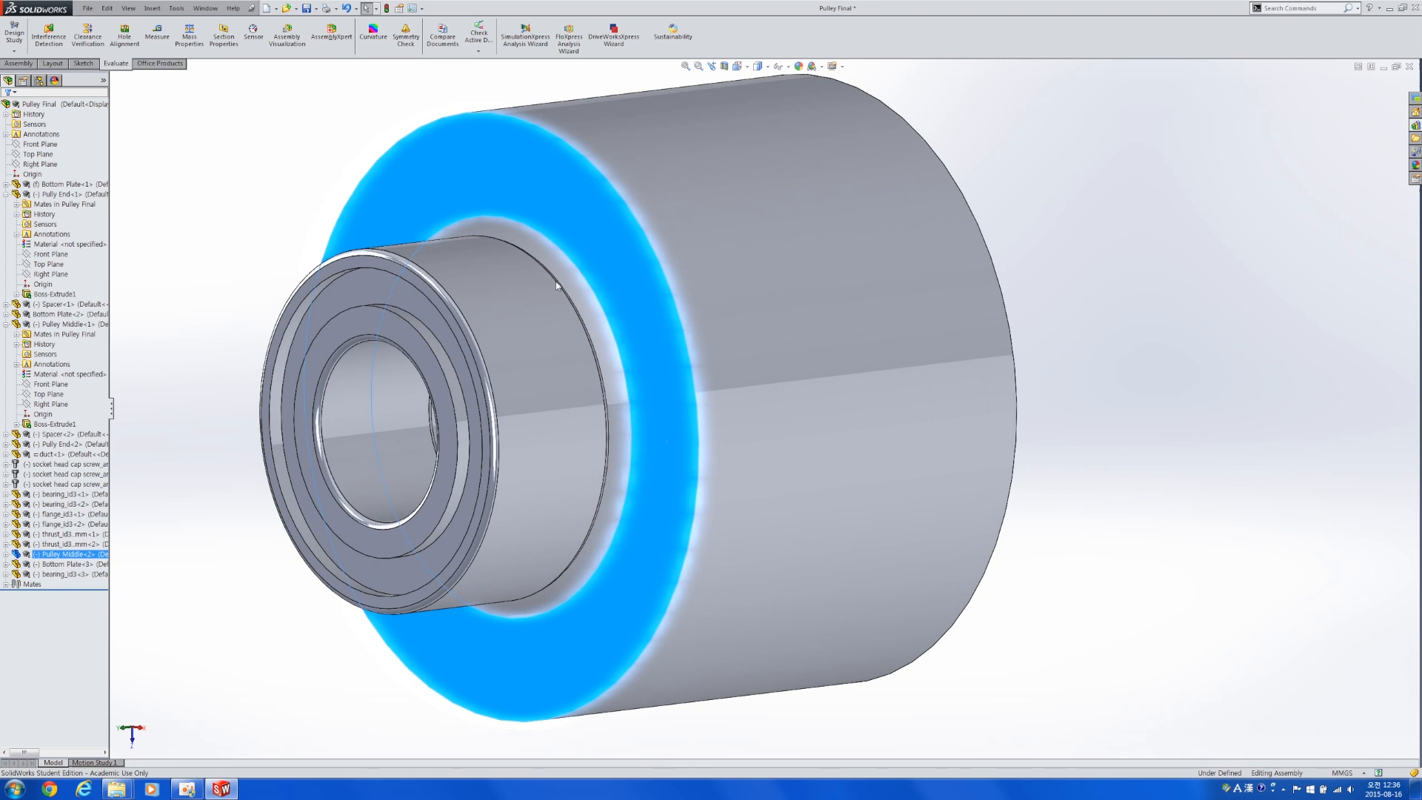
scroll(602, 541, up, 3)
drag(601, 541, 702, 544)
middle_drag(702, 545, 695, 406)
click(777, 629)
scroll(695, 406, up, 3)
scroll(699, 265, down, 4)
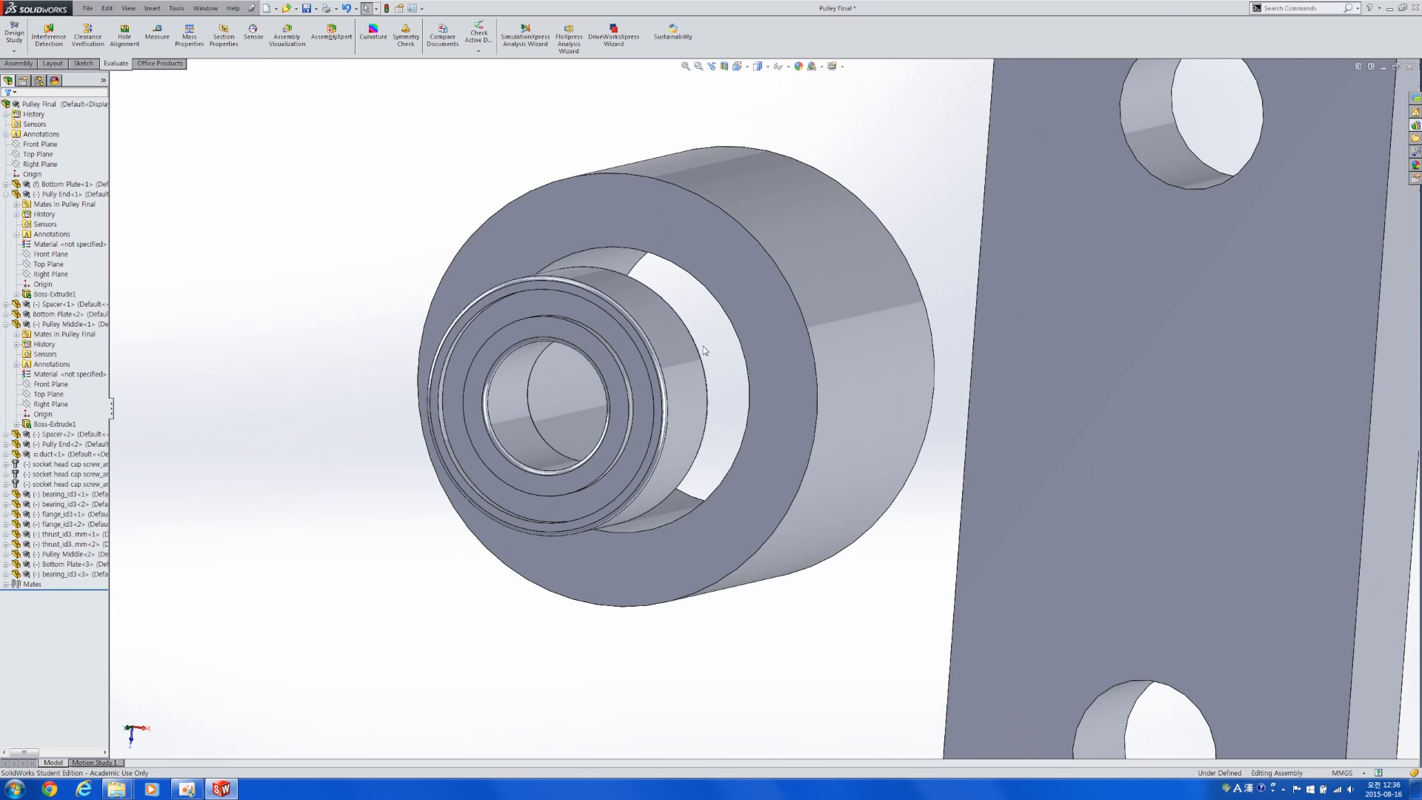
click(672, 360)
click(367, 309)
scroll(450, 338, up, 4)
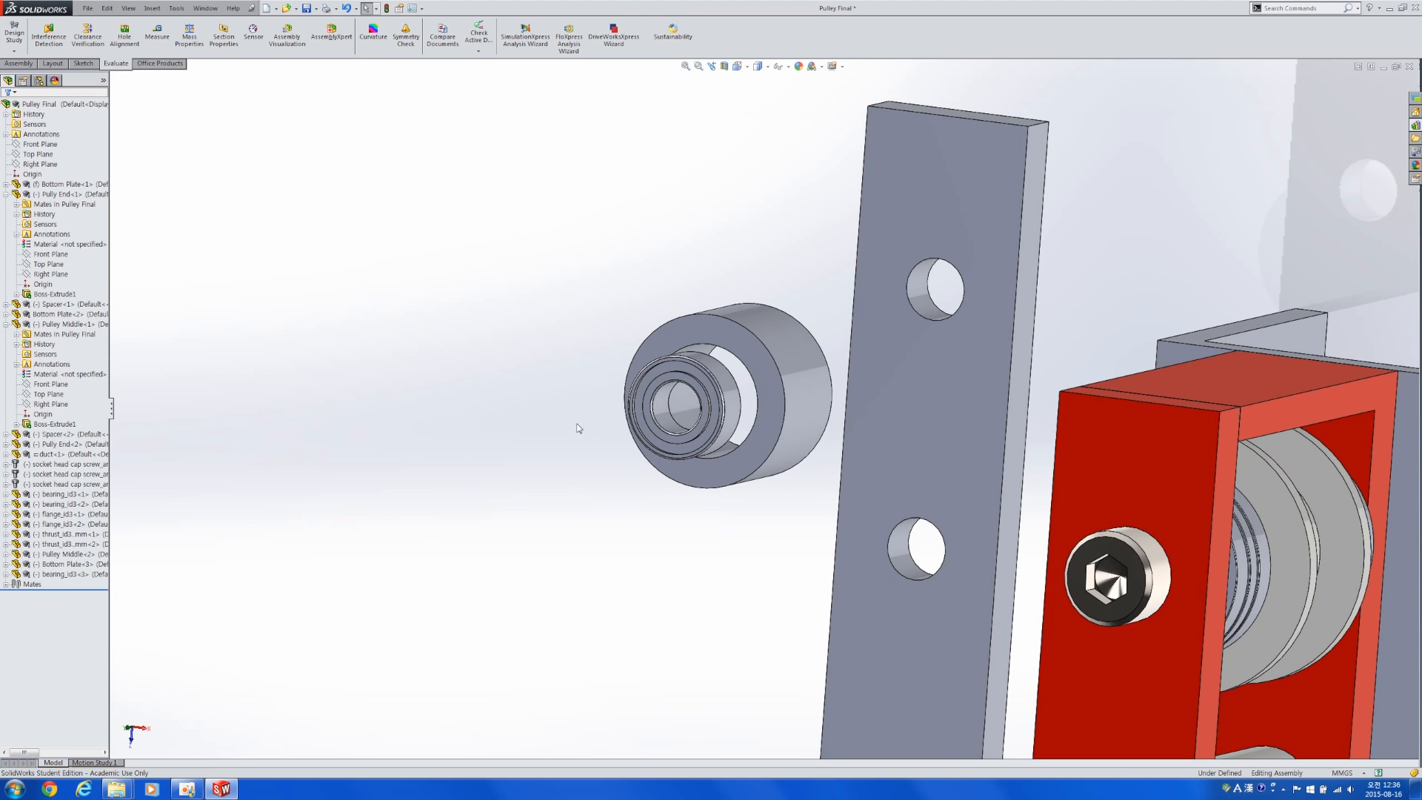
scroll(789, 401, up, 3)
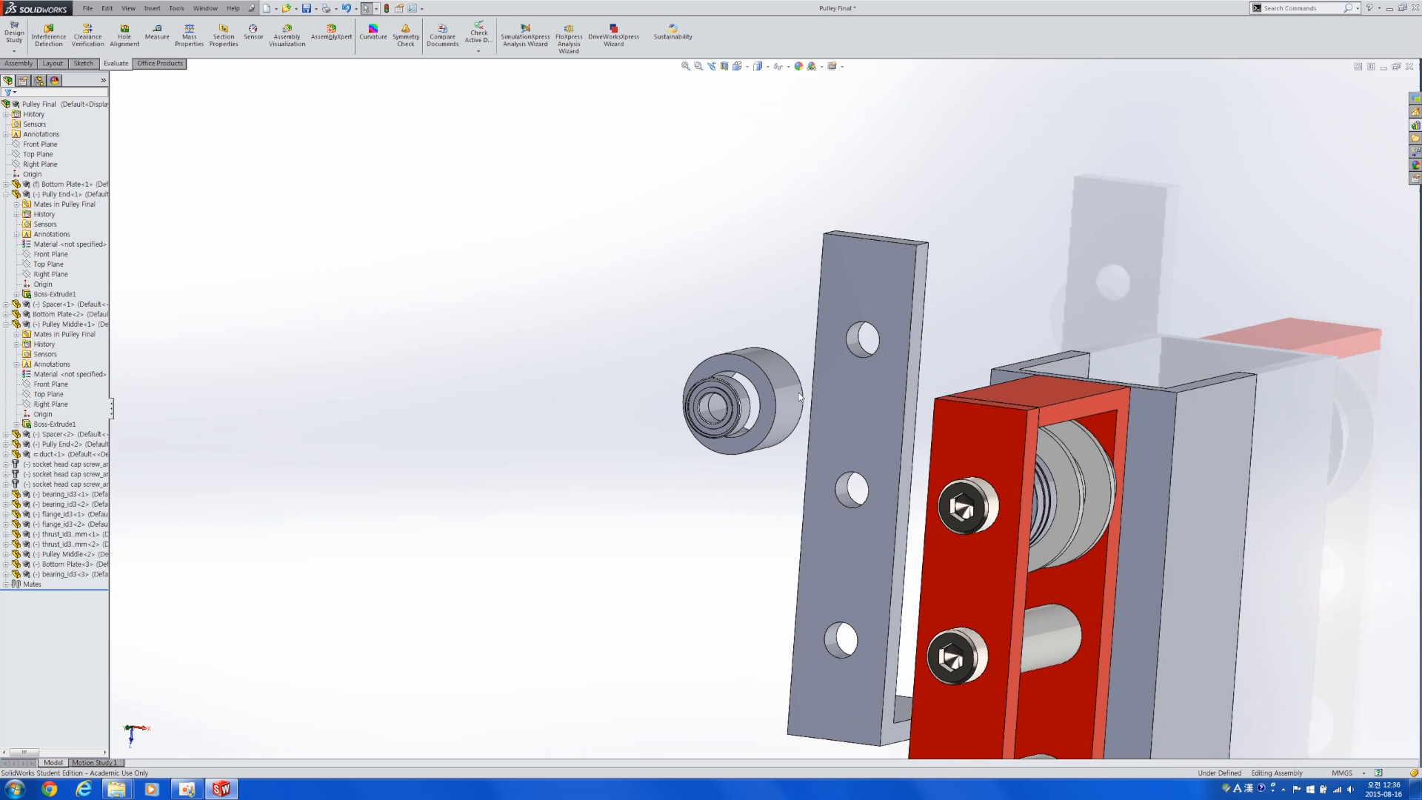
- Create a new part document and start a sketch on the Top Plane
key(ctrl+n)
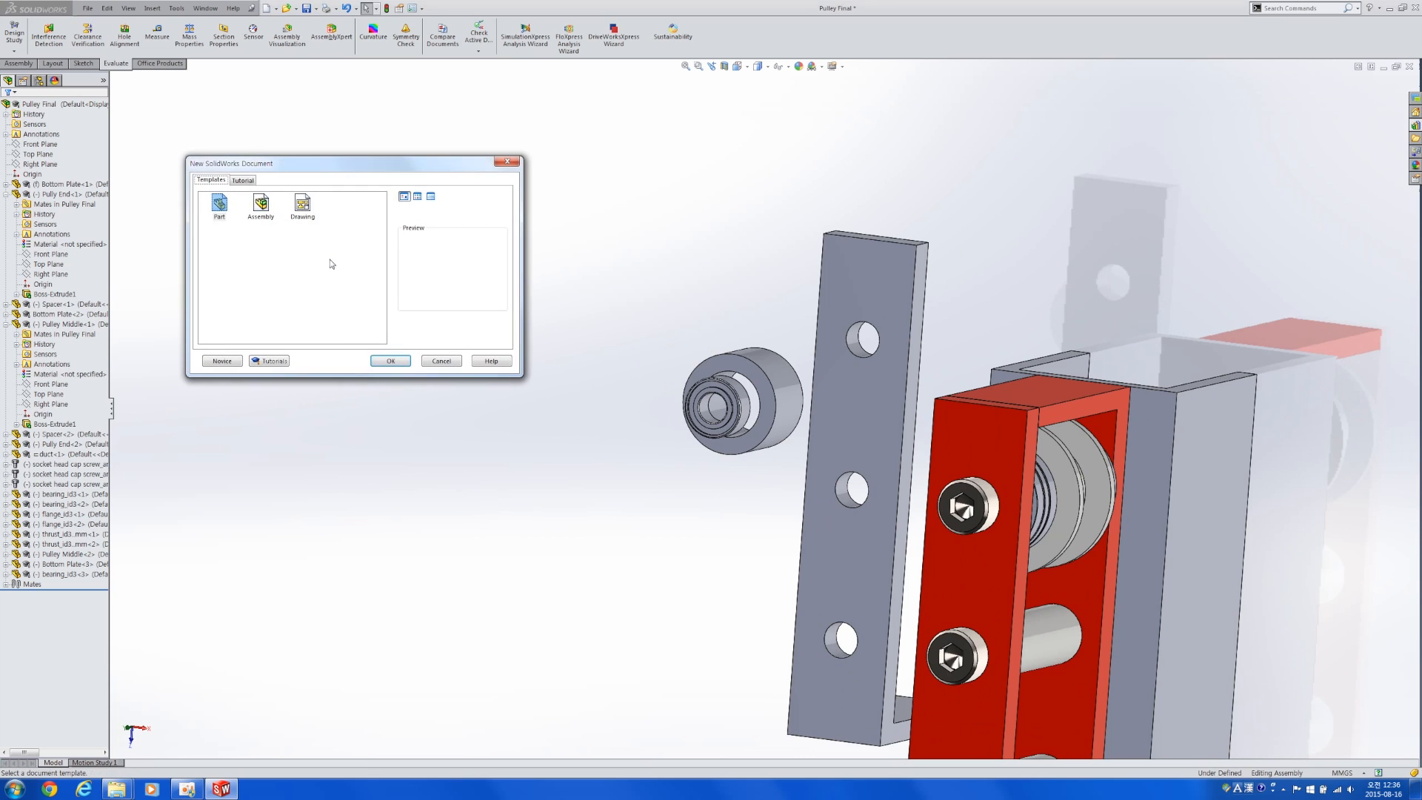
double_click(219, 205)
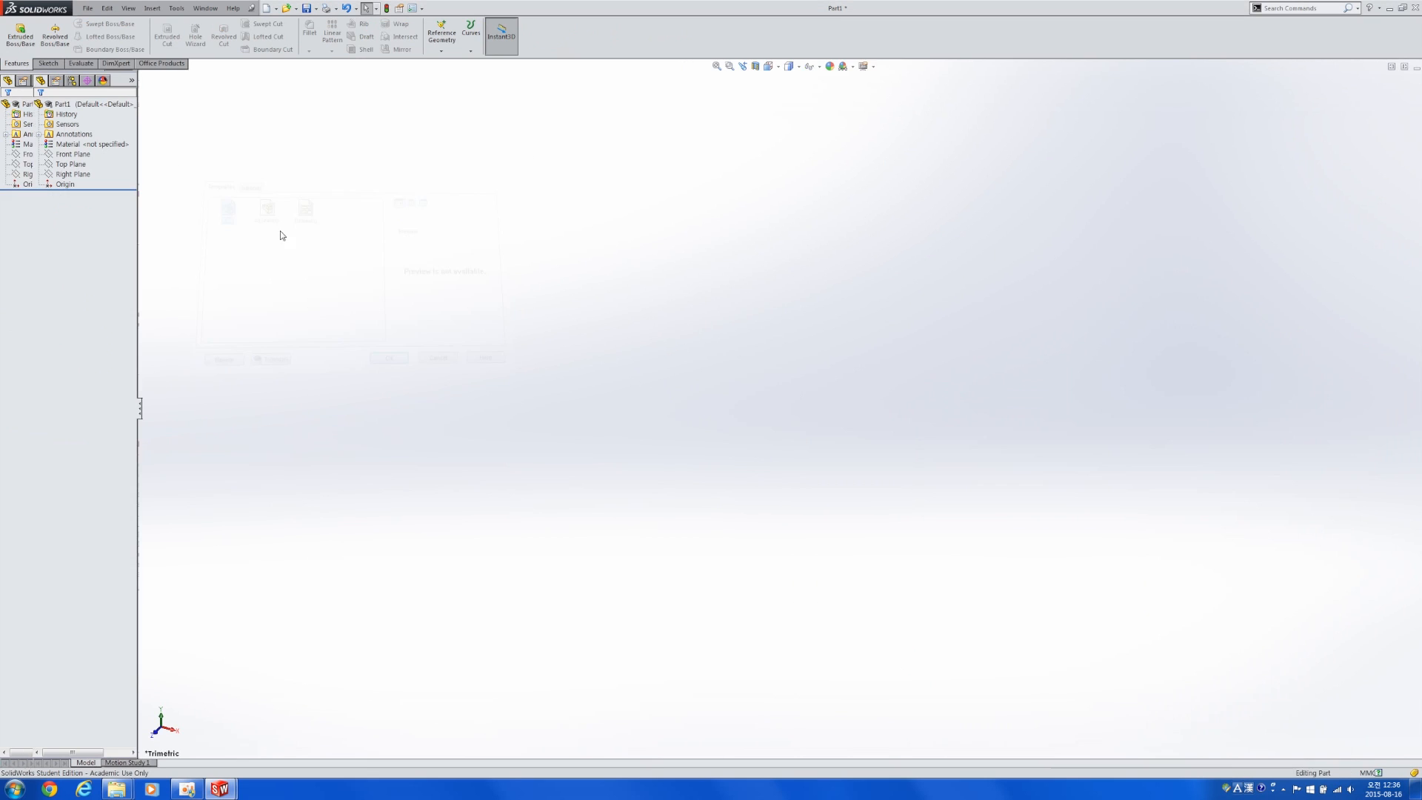
click(70, 164)
click(81, 151)
click(81, 24)
click(93, 47)
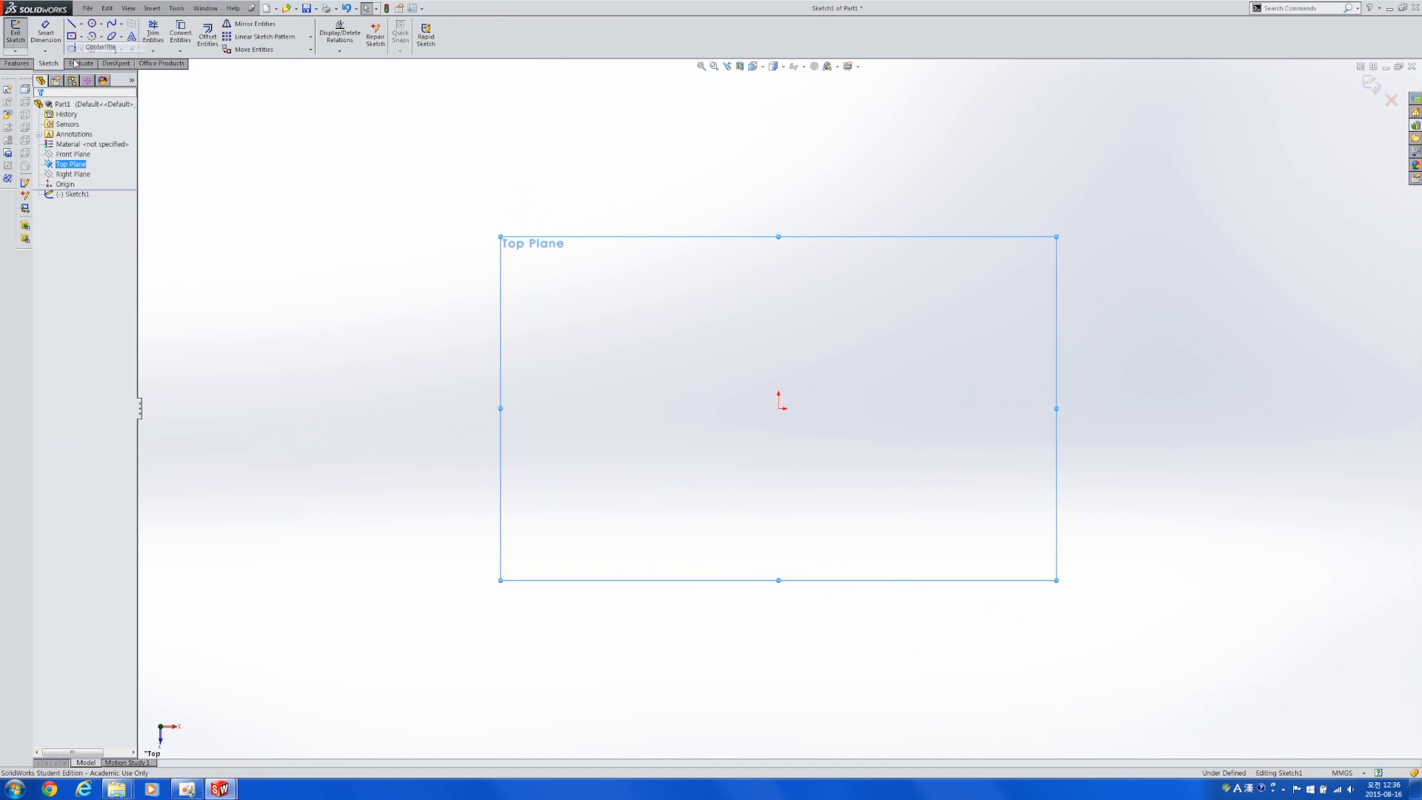
click(592, 407)
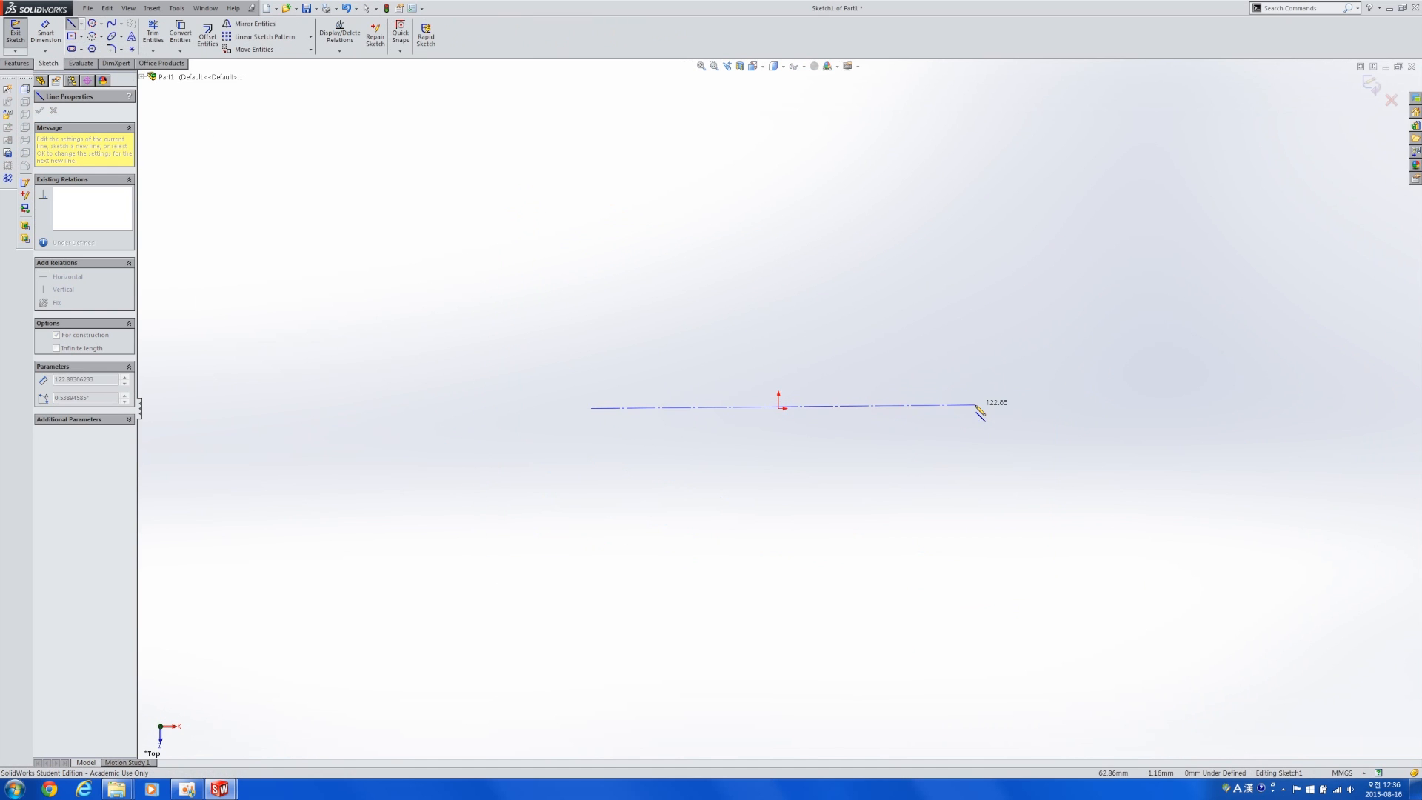
click(975, 405)
key(Escape)
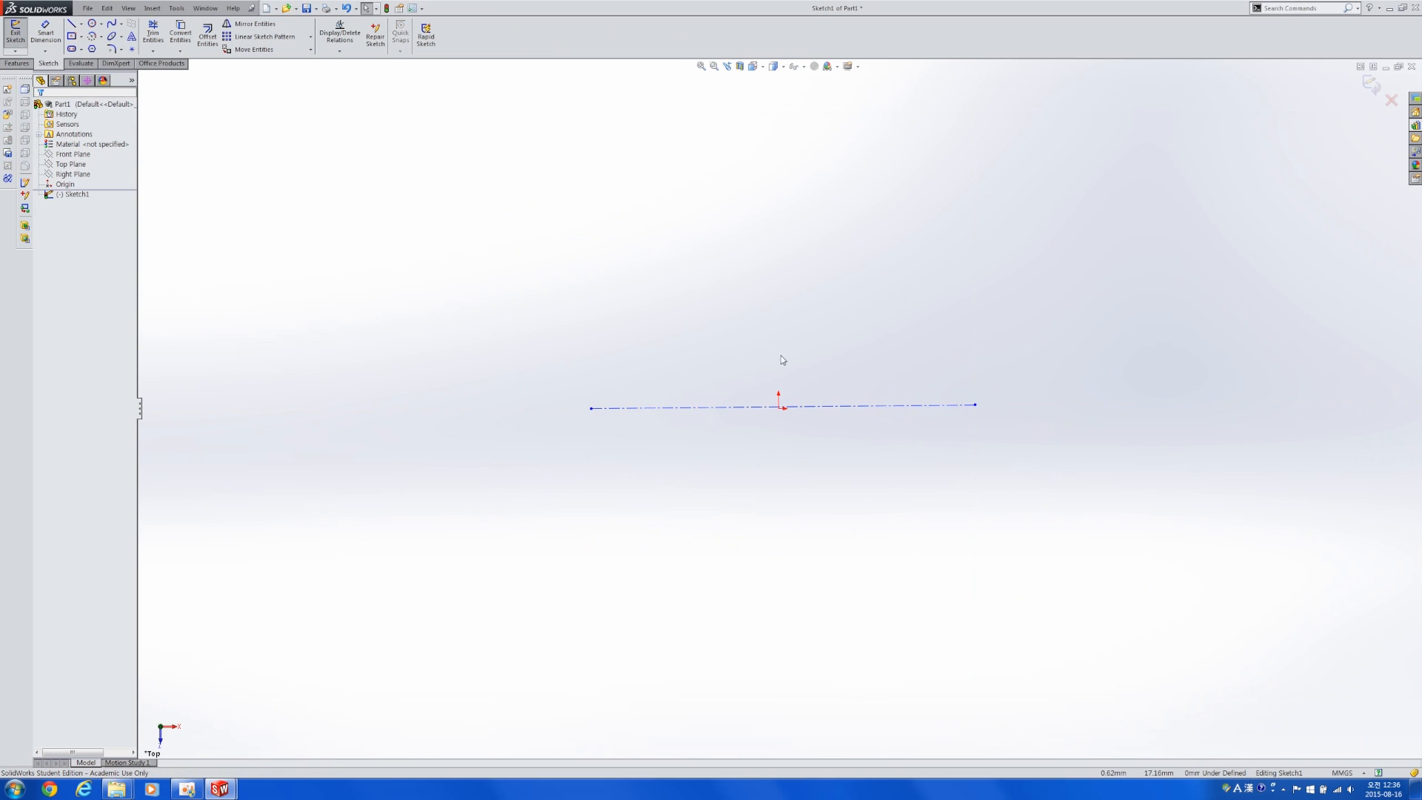
key(ctrl+z)
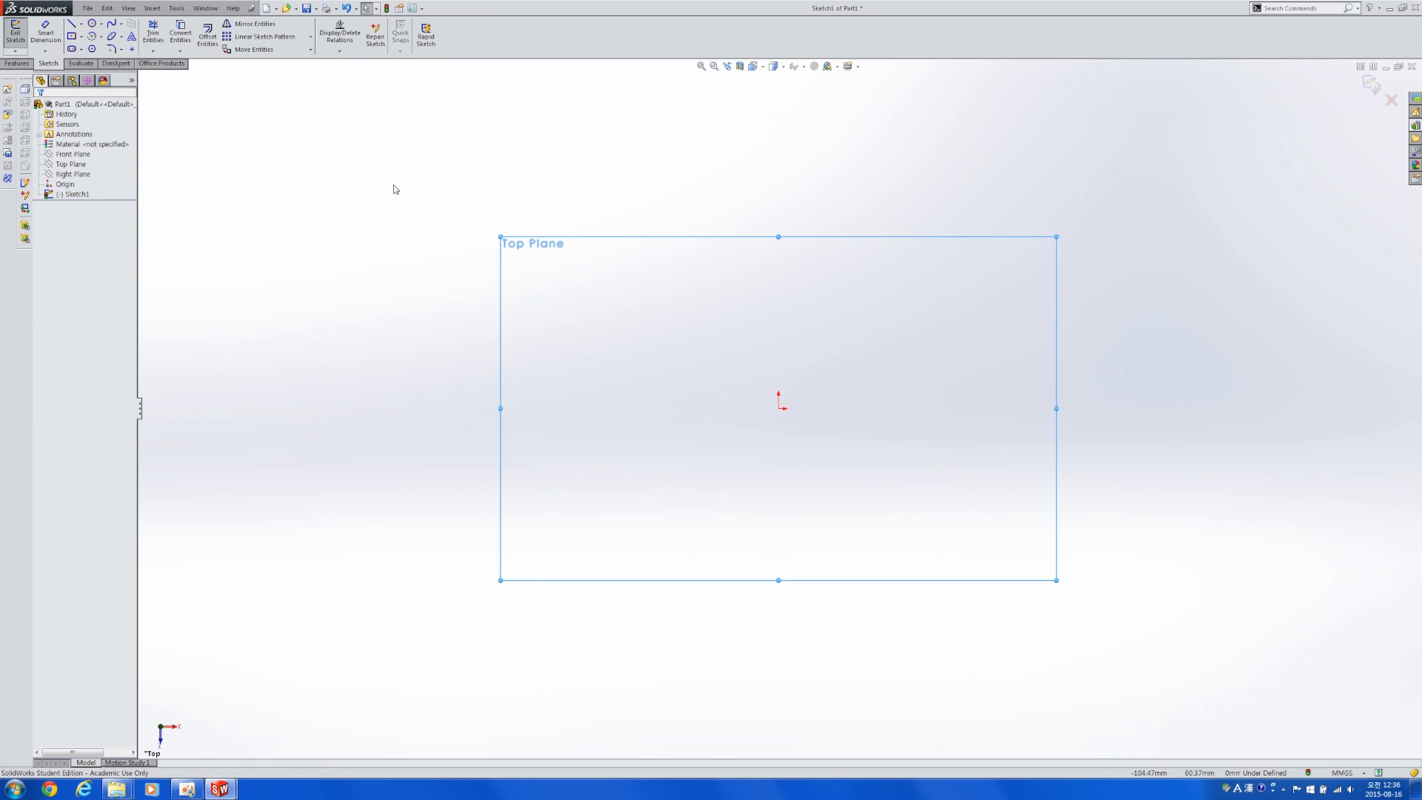
- Sketch a horizontal centerline running through the origin and extending to both sides of it
click(74, 23)
mouse_move(610, 408)
mouse_down()
mouse_move(973, 409)
mouse_move(959, 408)
mouse_up()
key(Escape)
click(91, 26)
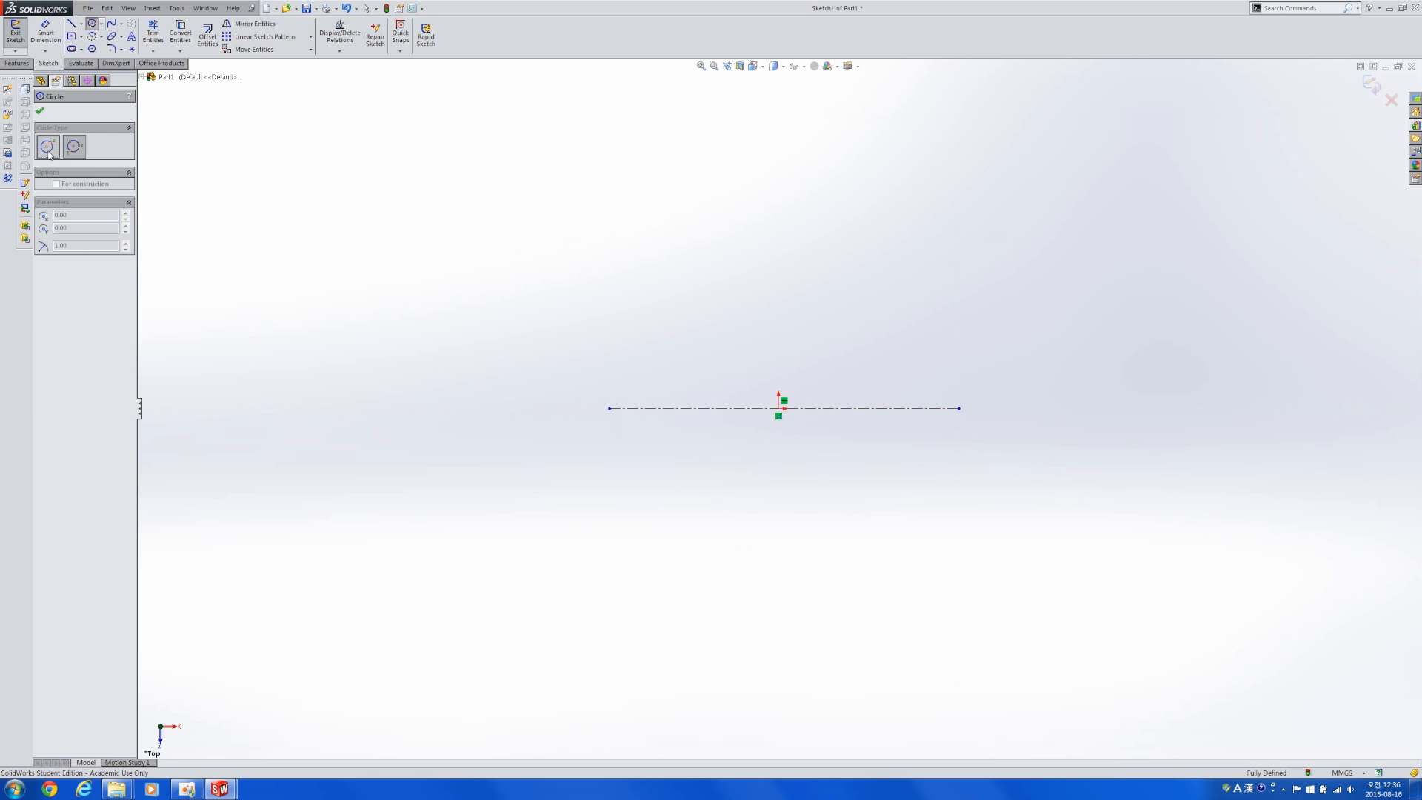
click(653, 408)
click(709, 350)
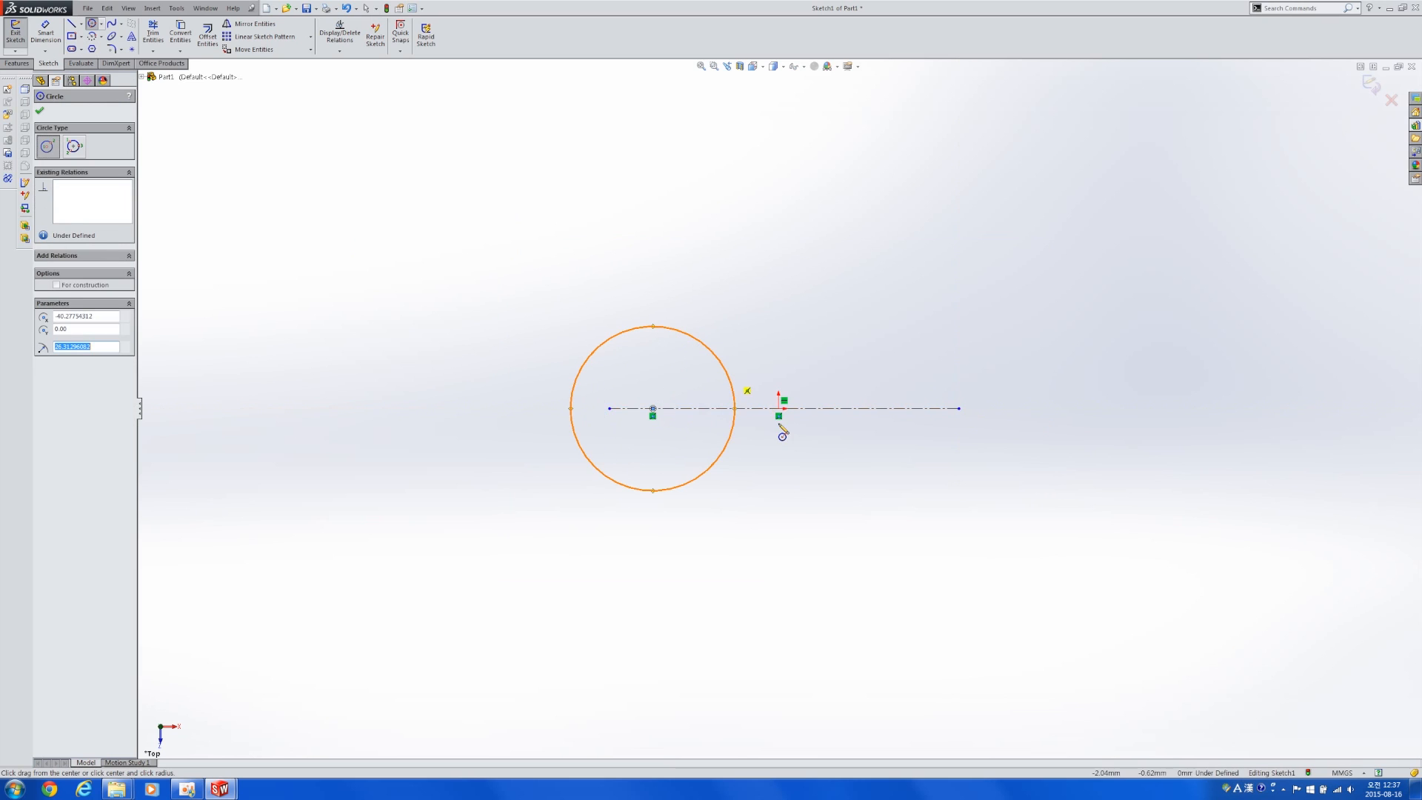
key(Escape)
key(ctrl+z)
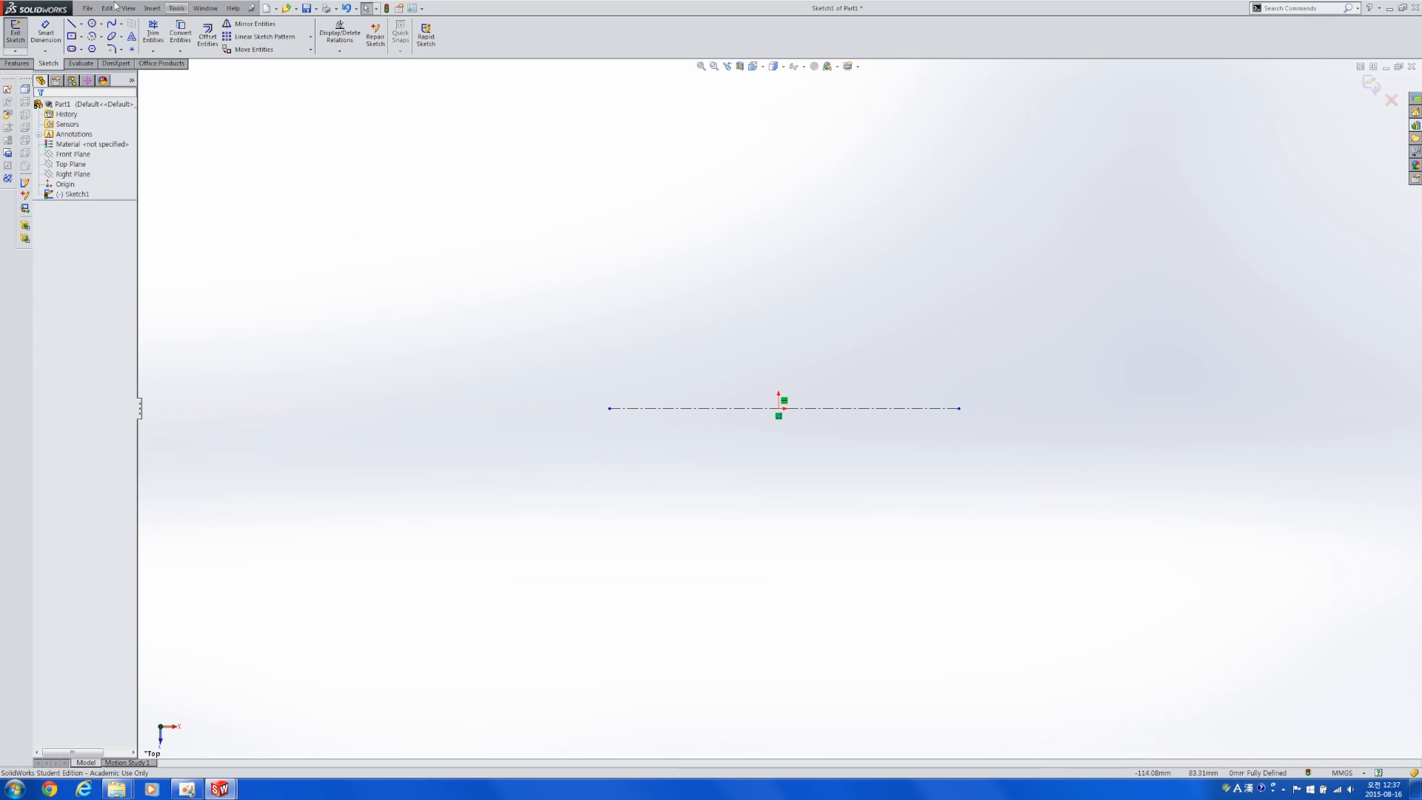
- Sketch five circles, each about 18 to 20 mm in diameter, in a row with their centers on the centerline
click(84, 49)
click(48, 145)
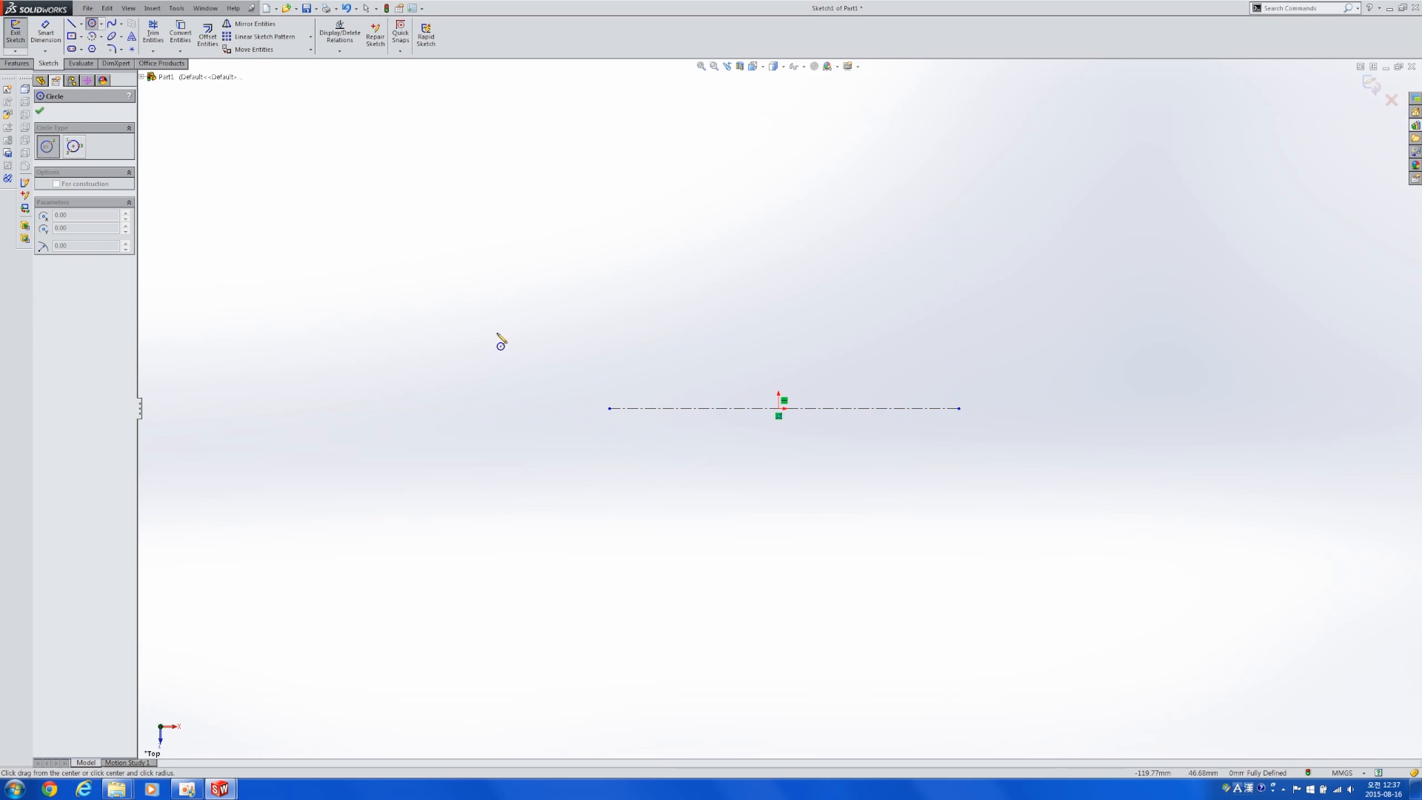
click(647, 408)
click(668, 387)
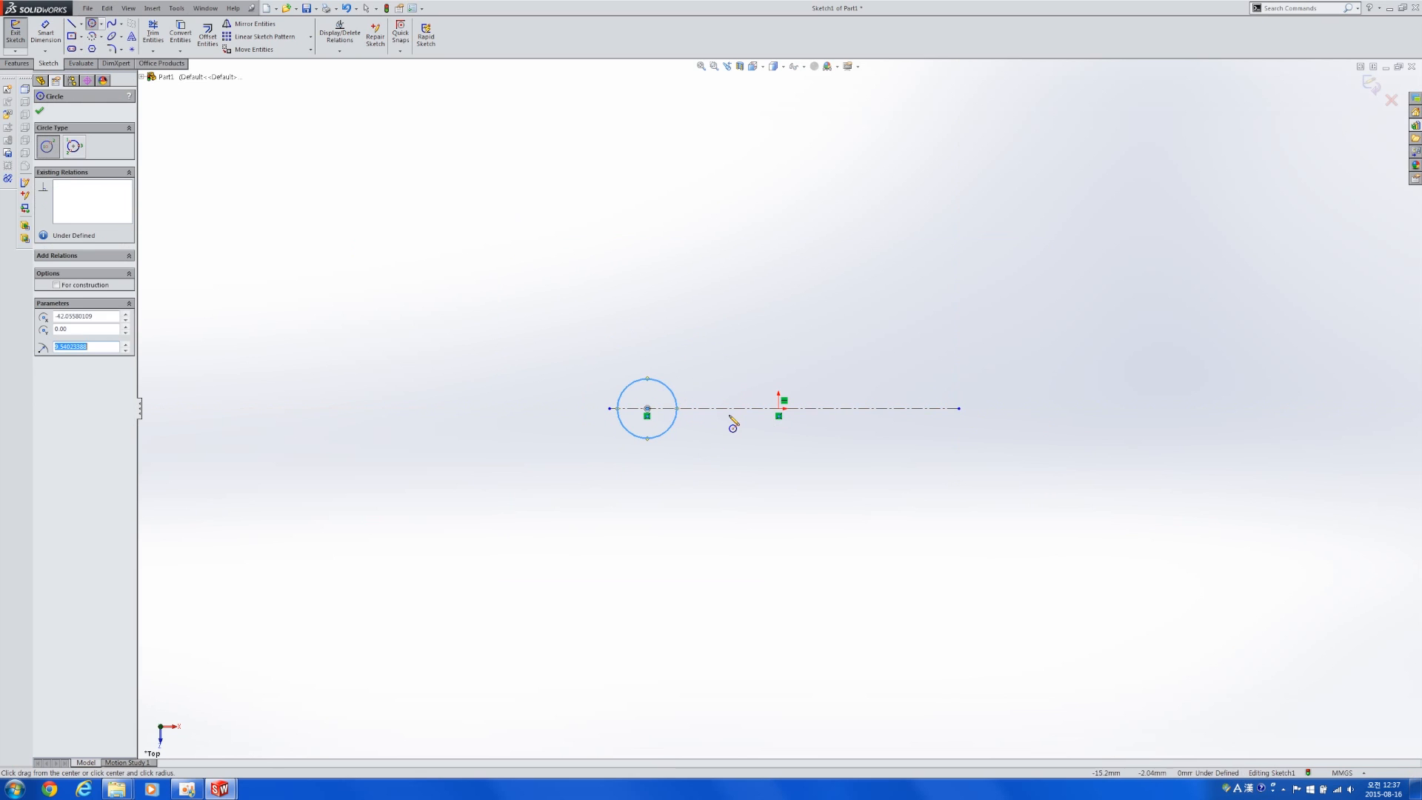
click(721, 408)
click(752, 404)
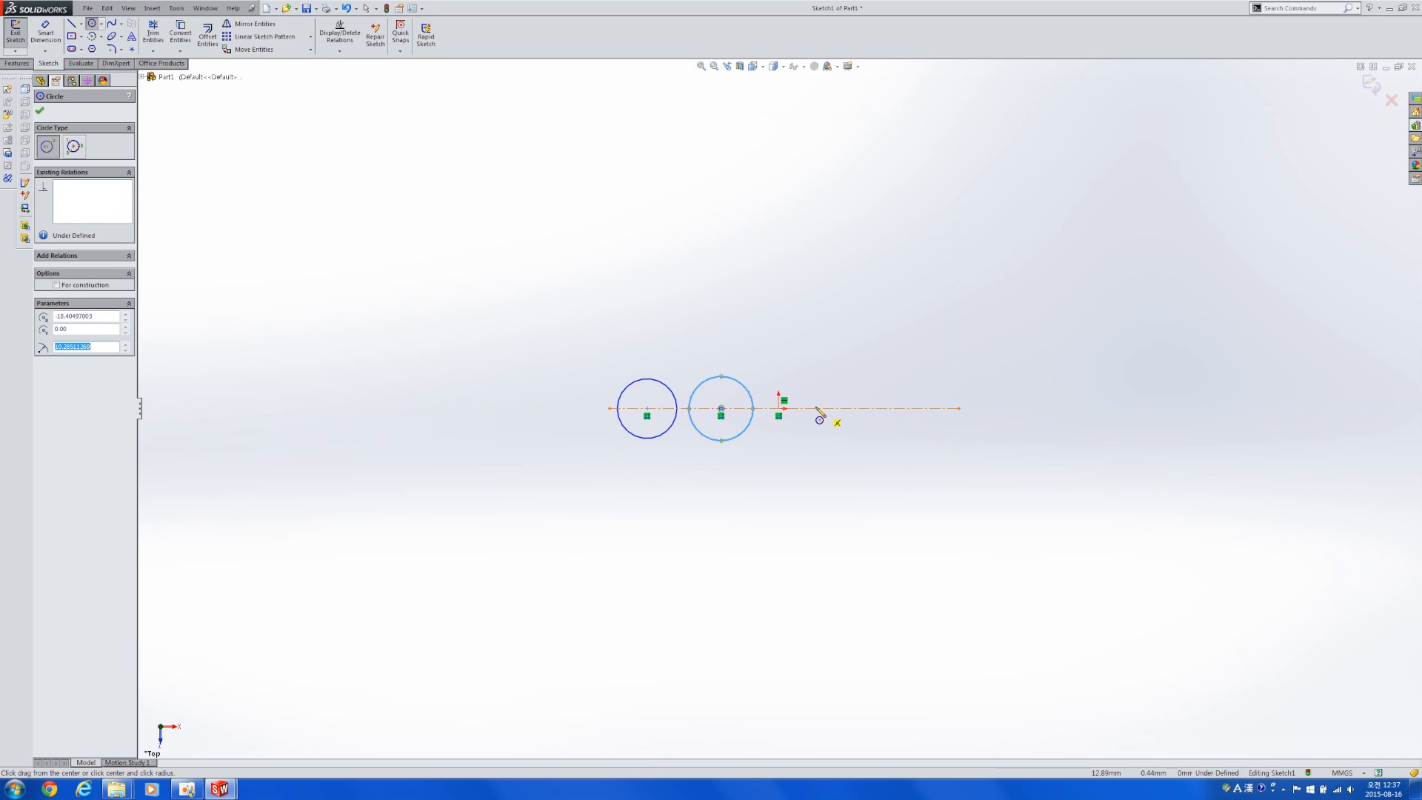
click(813, 408)
click(844, 405)
click(878, 408)
click(905, 405)
click(937, 408)
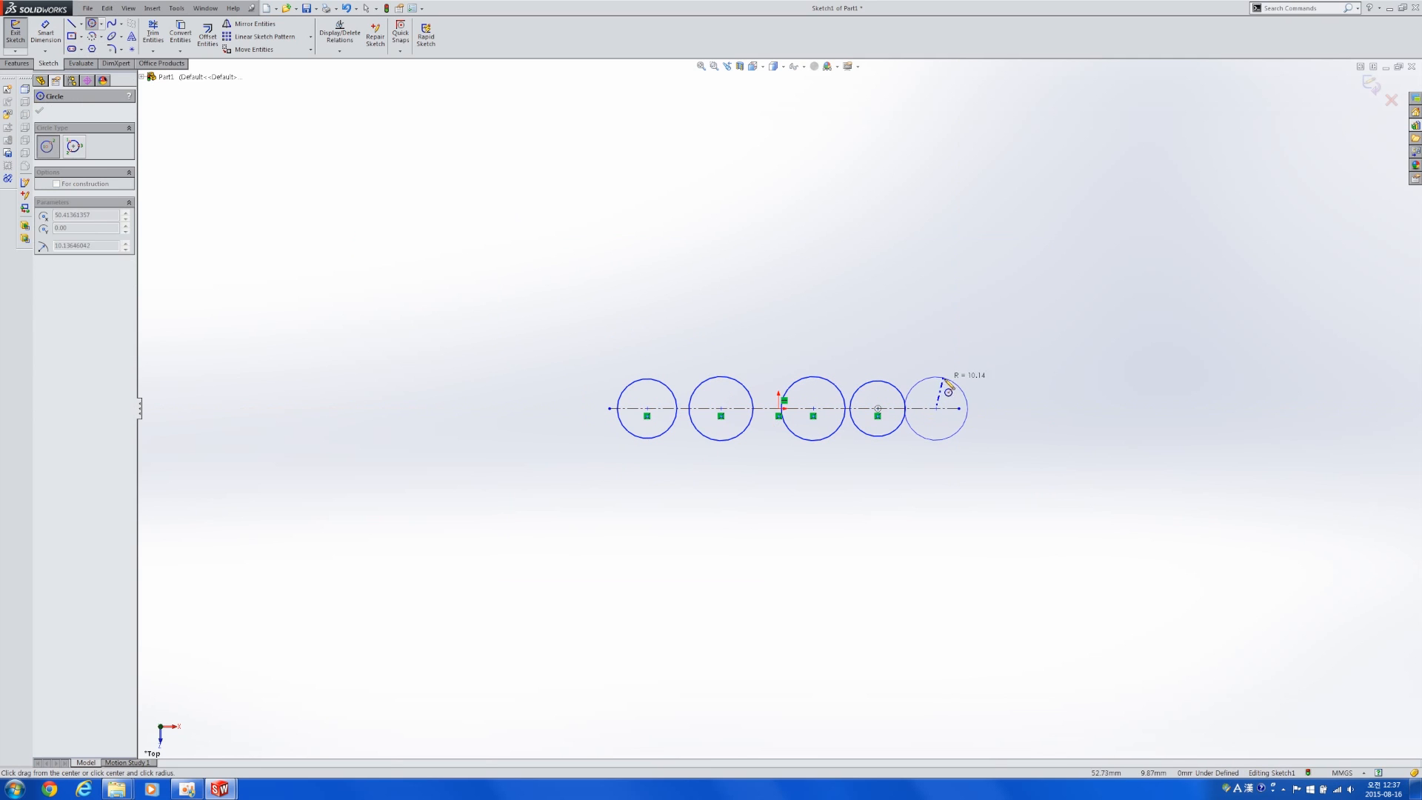
click(944, 379)
key(Escape)
right_drag(634, 523, 647, 389)
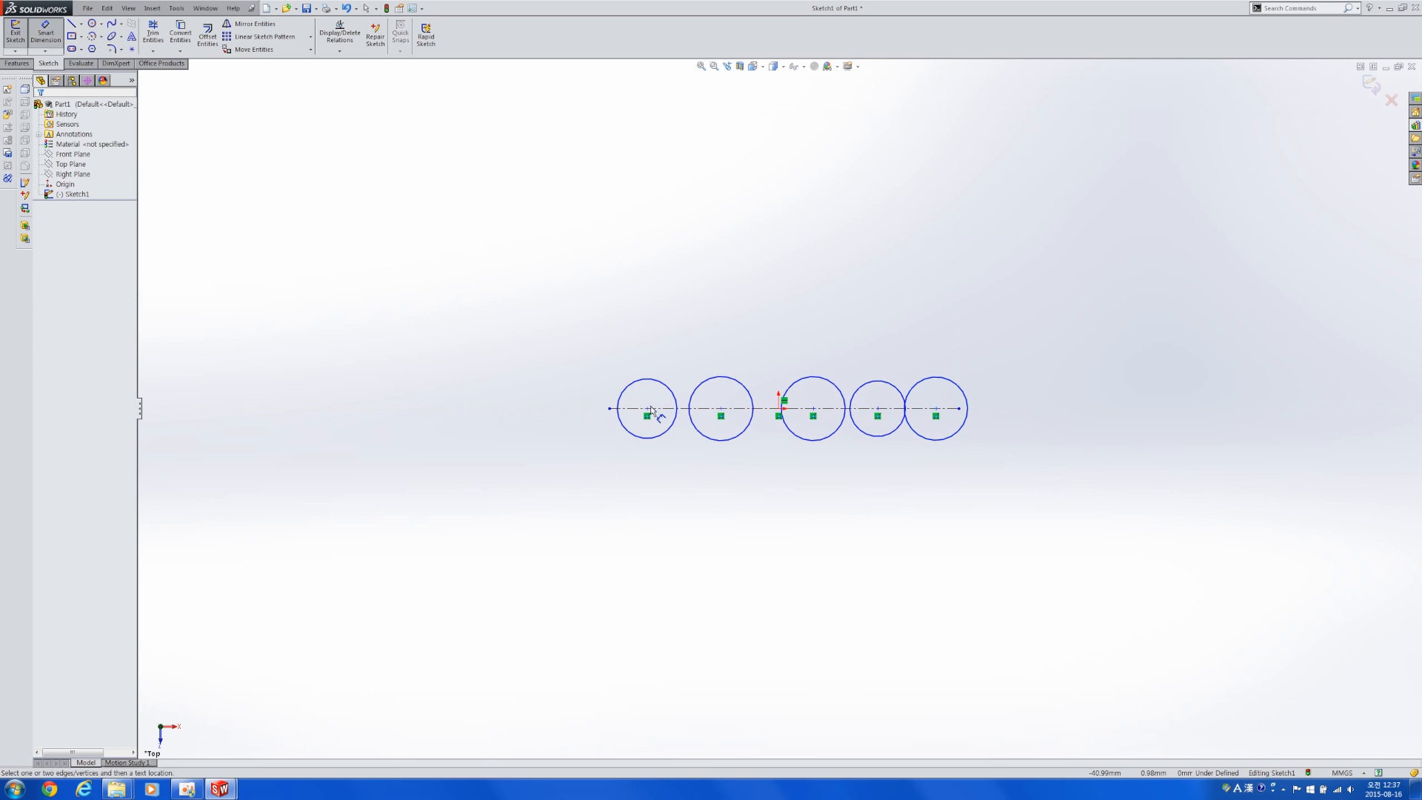
click(648, 409)
click(721, 410)
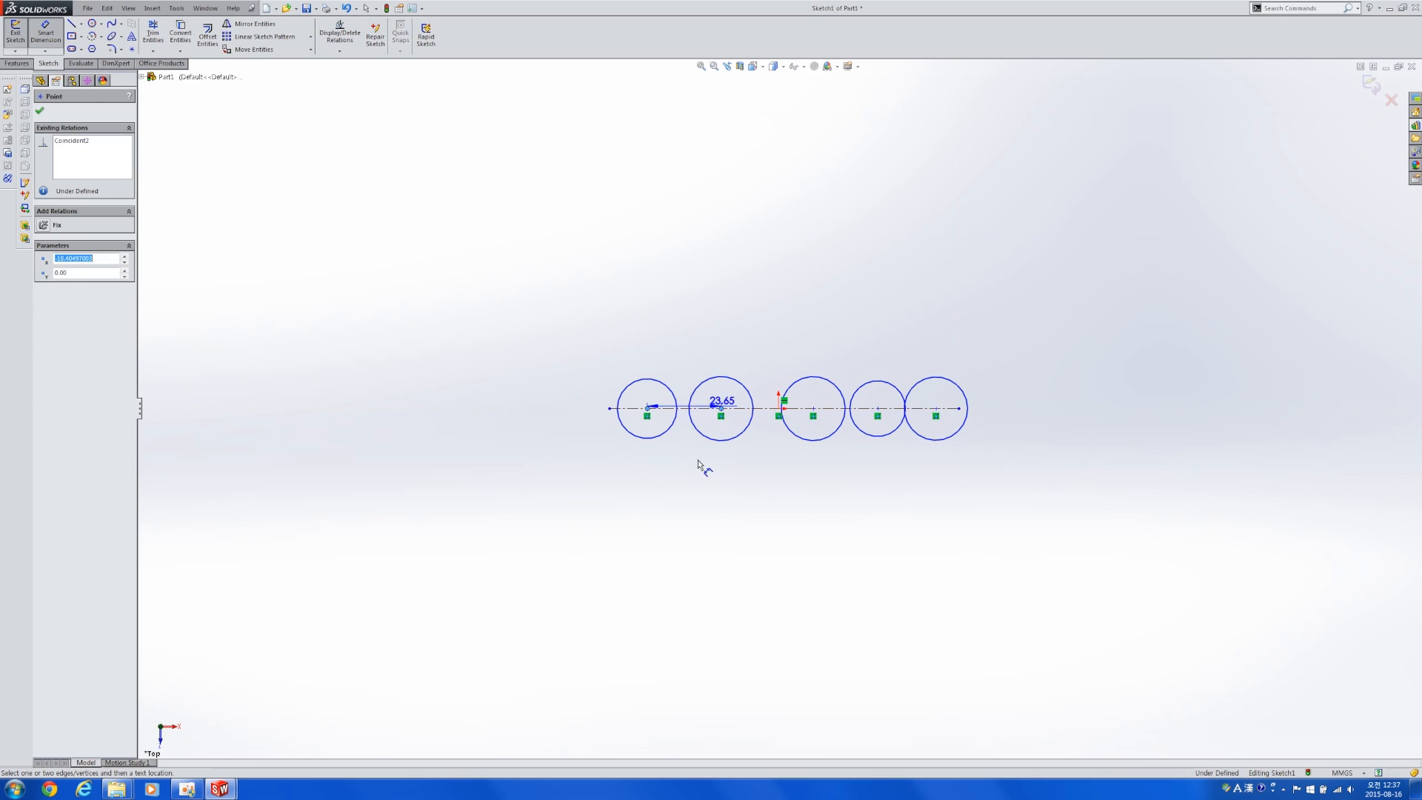
click(691, 492)
key(Escape)
key(Escape)
key(Escape)
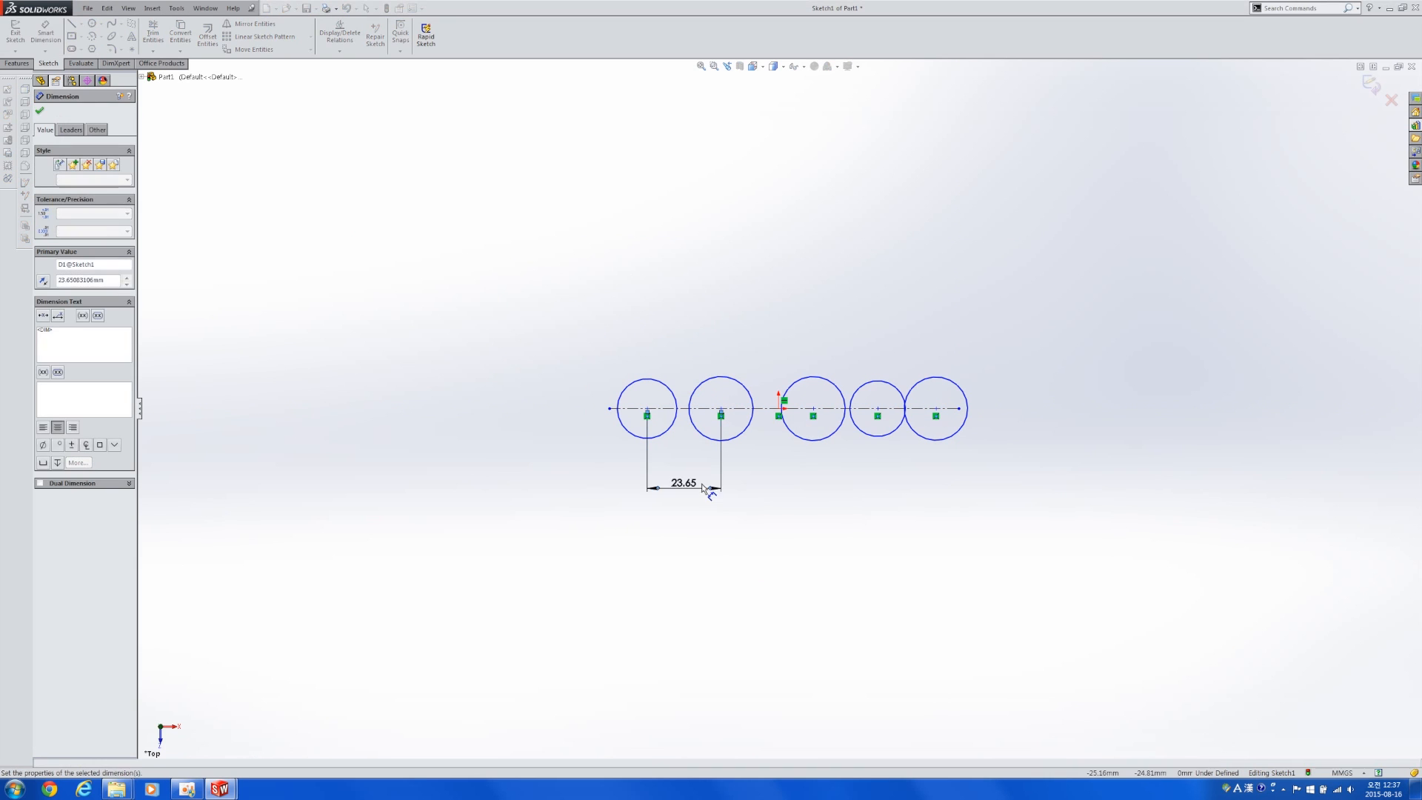
key(ctrl+z)
- Dimension the diameters of the two leftmost circles as 6 mm and 6.1 mm, from left to right
right_drag(660, 487, 655, 433)
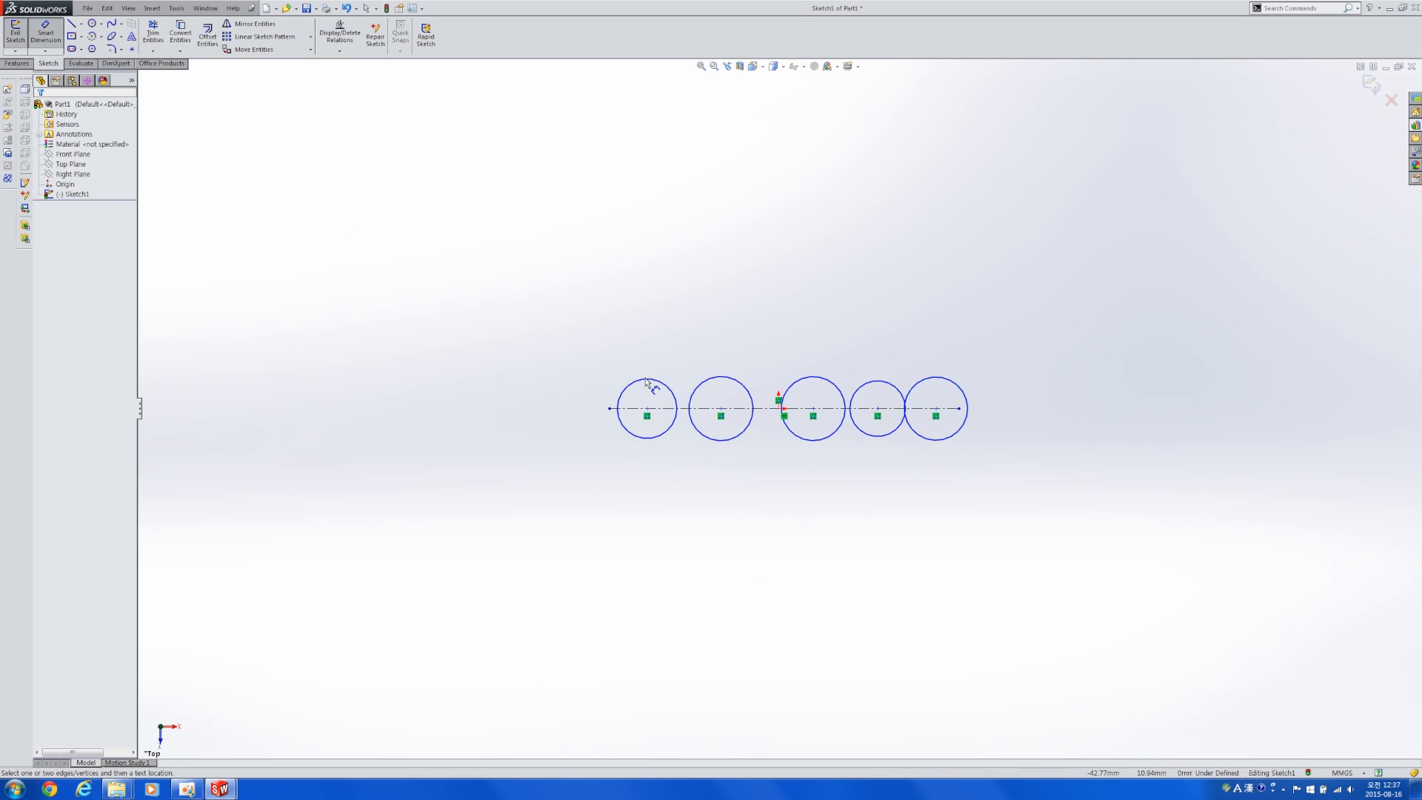
click(648, 379)
click(650, 323)
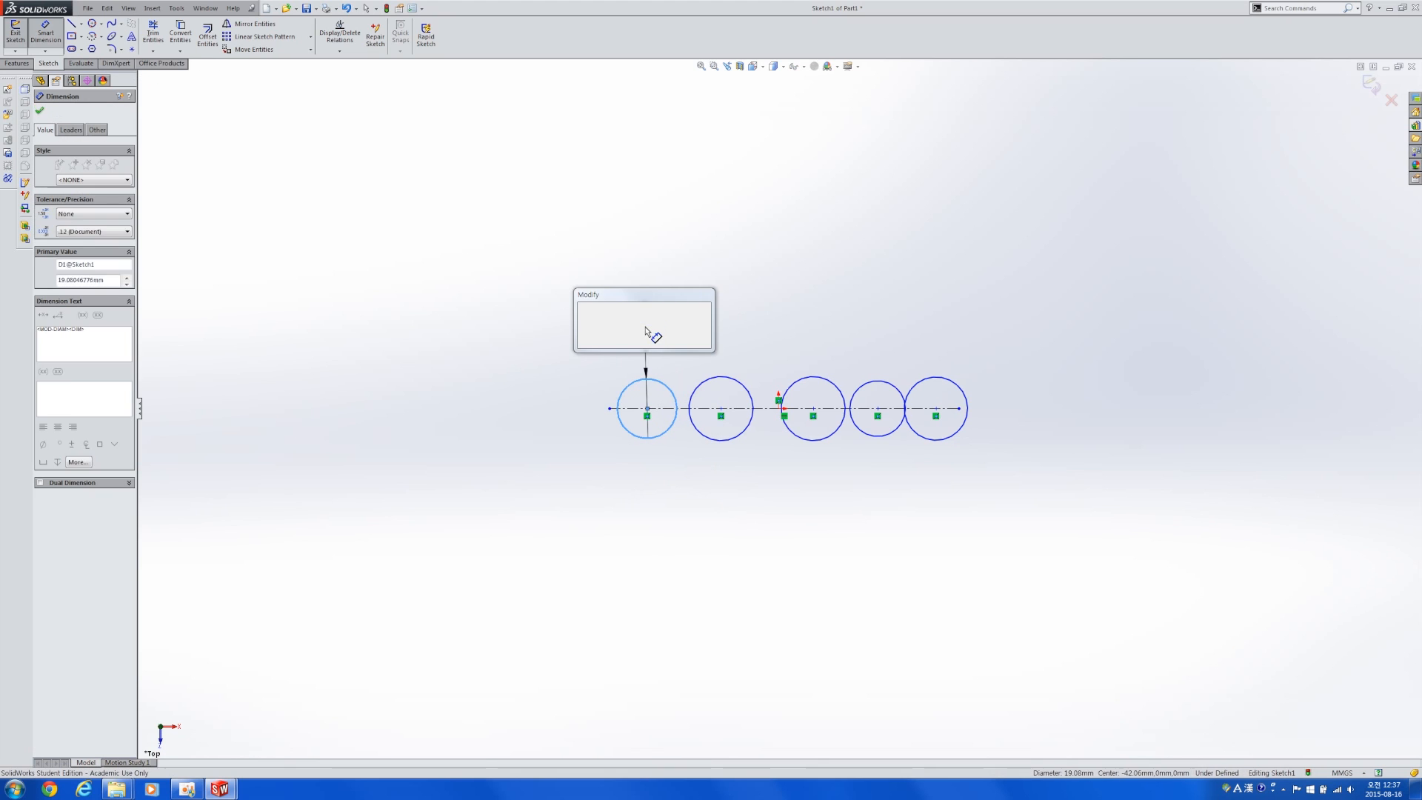
text(6)
key(Return)
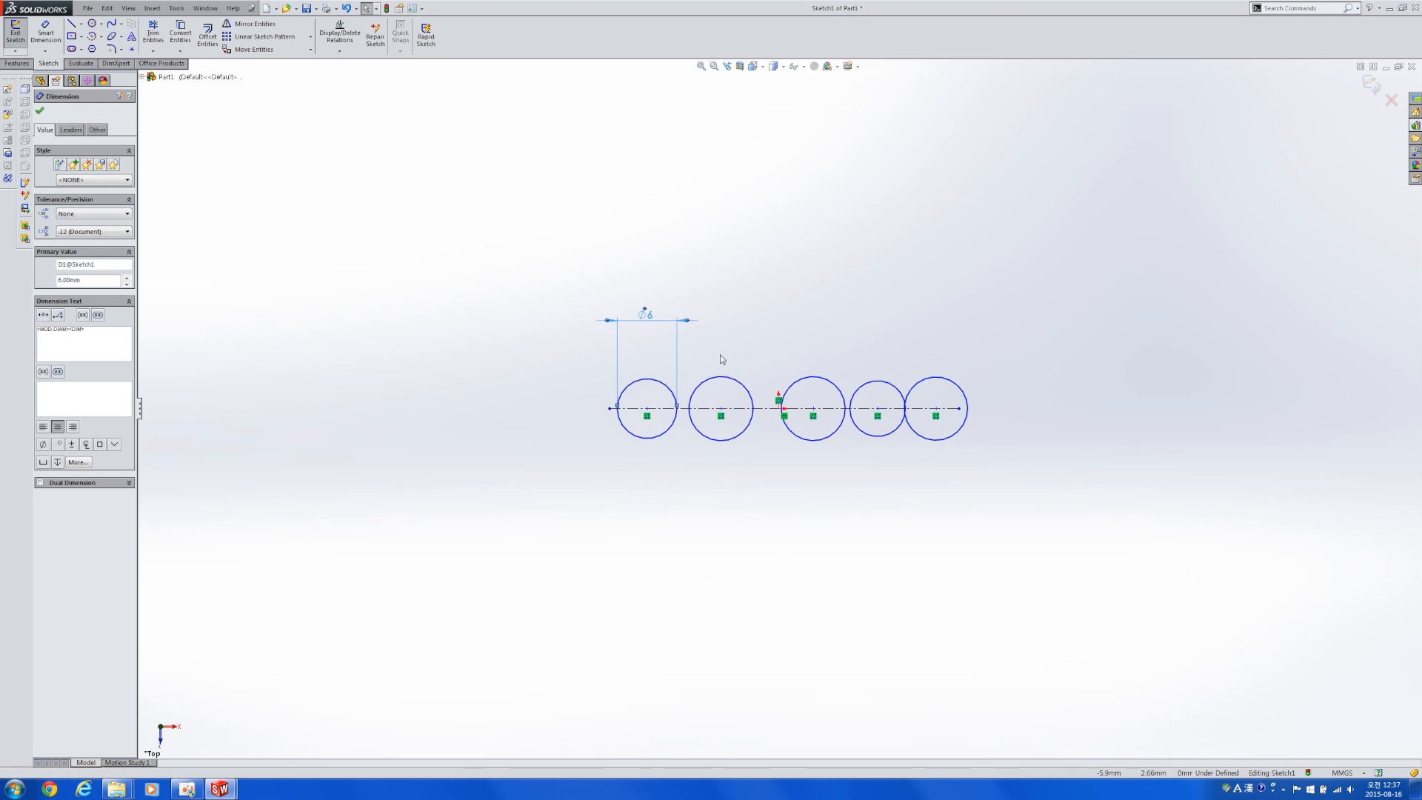
click(722, 378)
click(723, 326)
text(6.1)
key(Return)
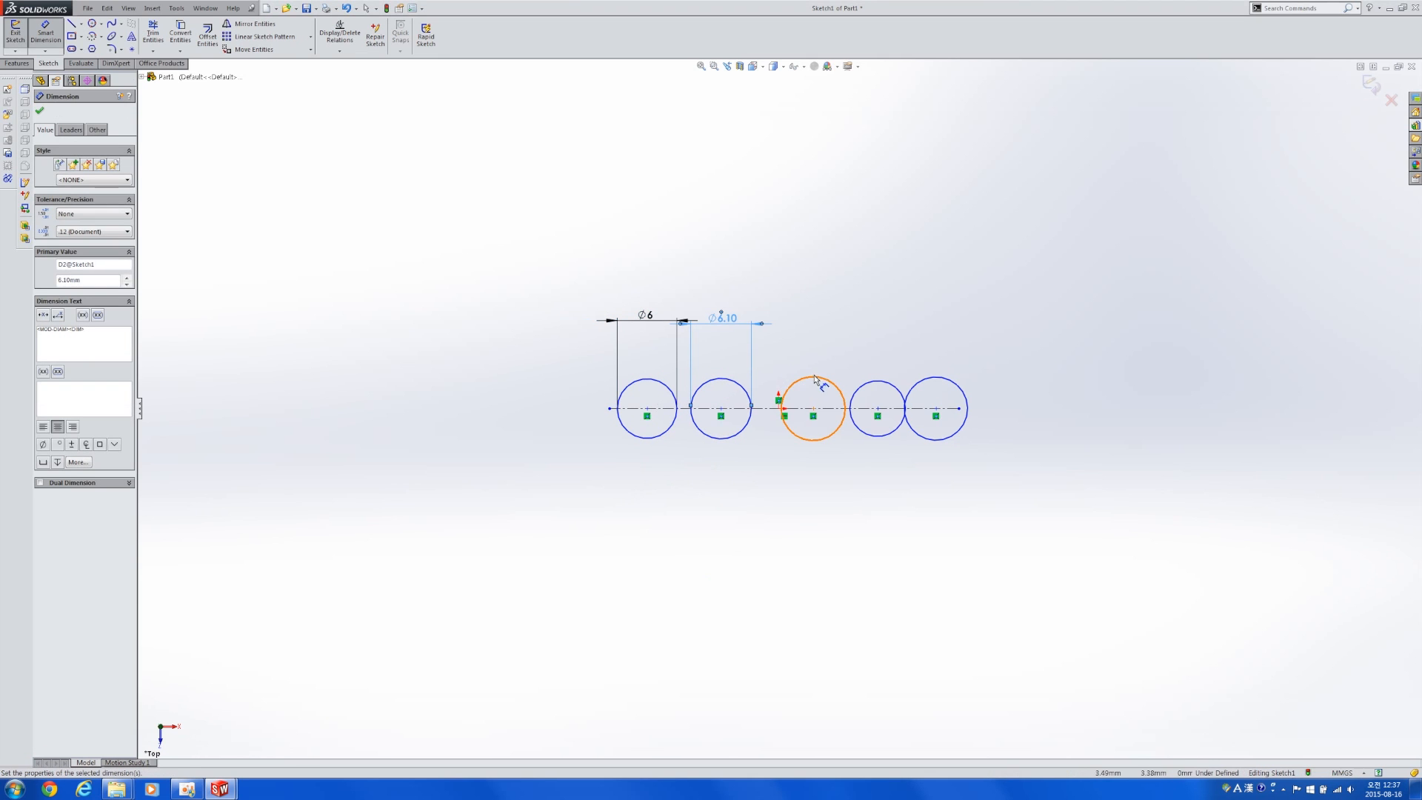
- Dimension the third circle's diameter as 6.2 mm and the fourth circle's diameter as 6.3 mm
click(814, 380)
click(815, 326)
text(6.2)
key(Return)
click(892, 385)
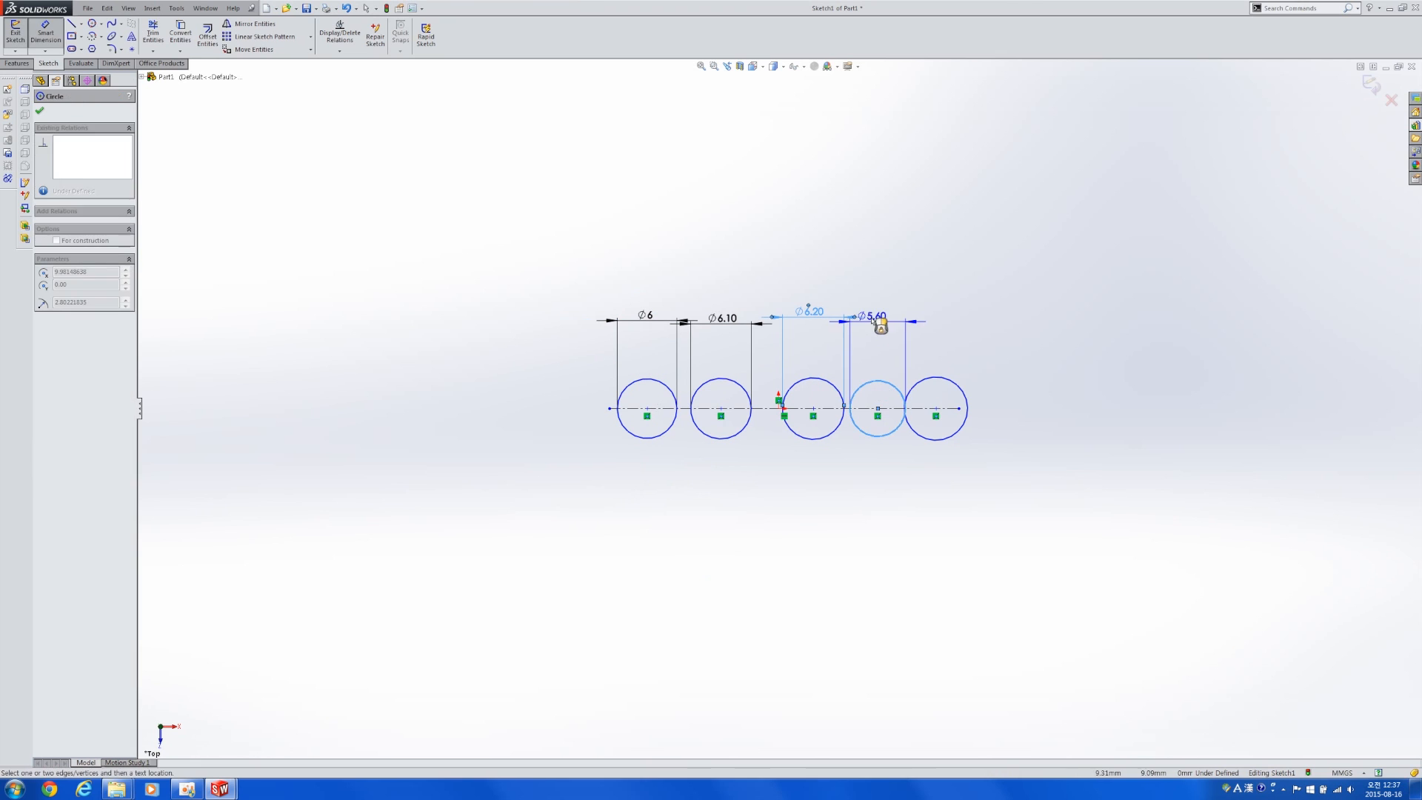
click(880, 335)
text(6.3)
key(Return)
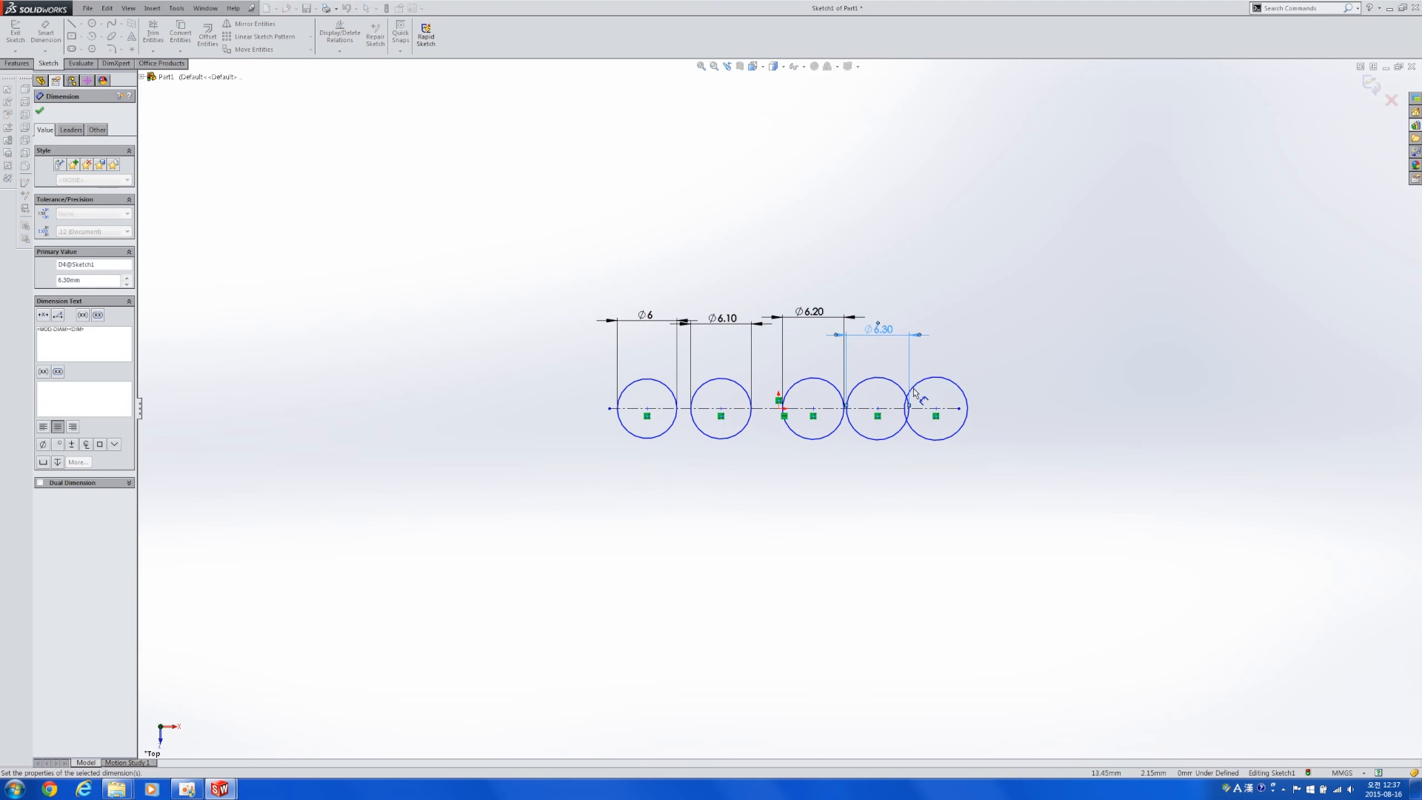
- Dimension the diameter of the fifth, rightmost circle as 6.4 mm
click(945, 381)
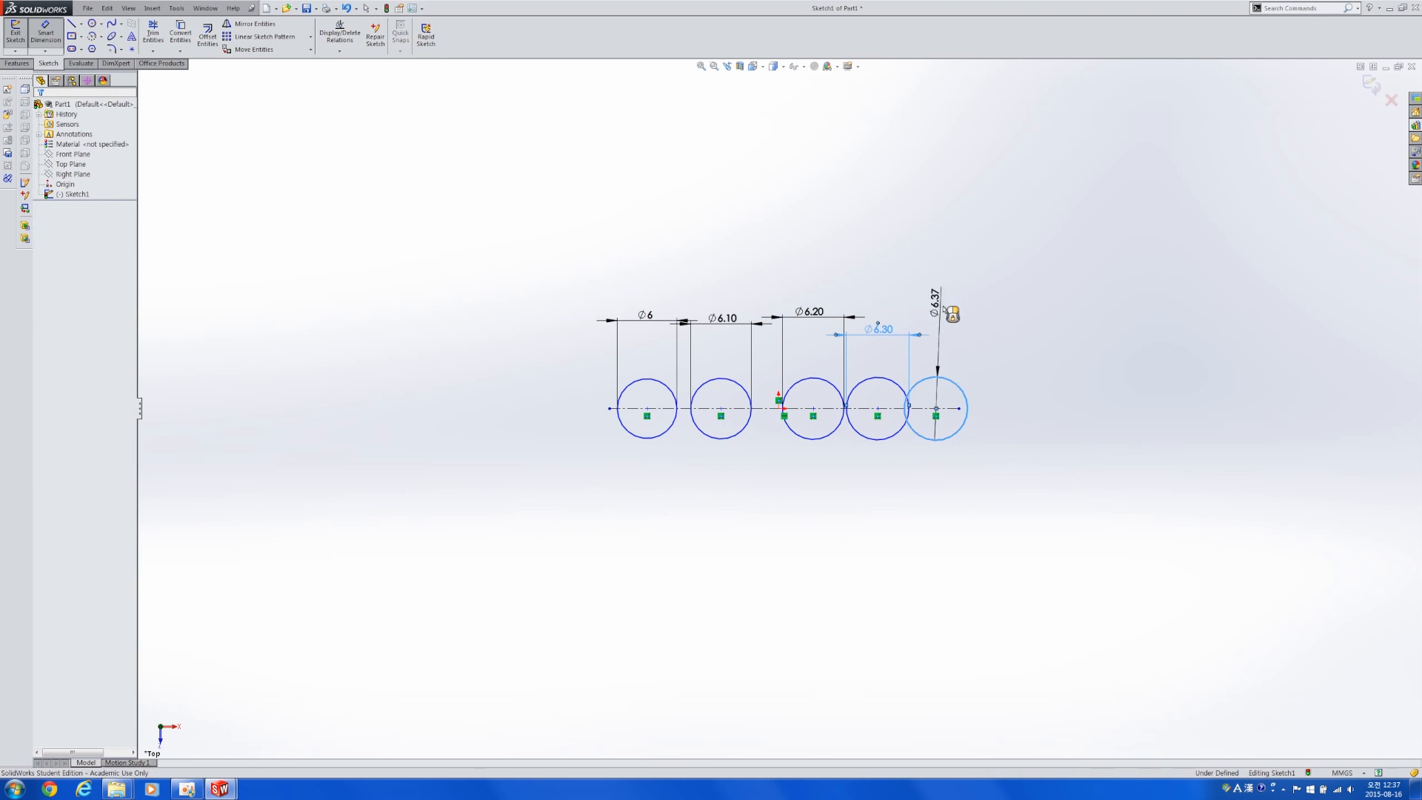
click(946, 308)
text(30)
key(BackSpace)
key(BackSpace)
text(60)
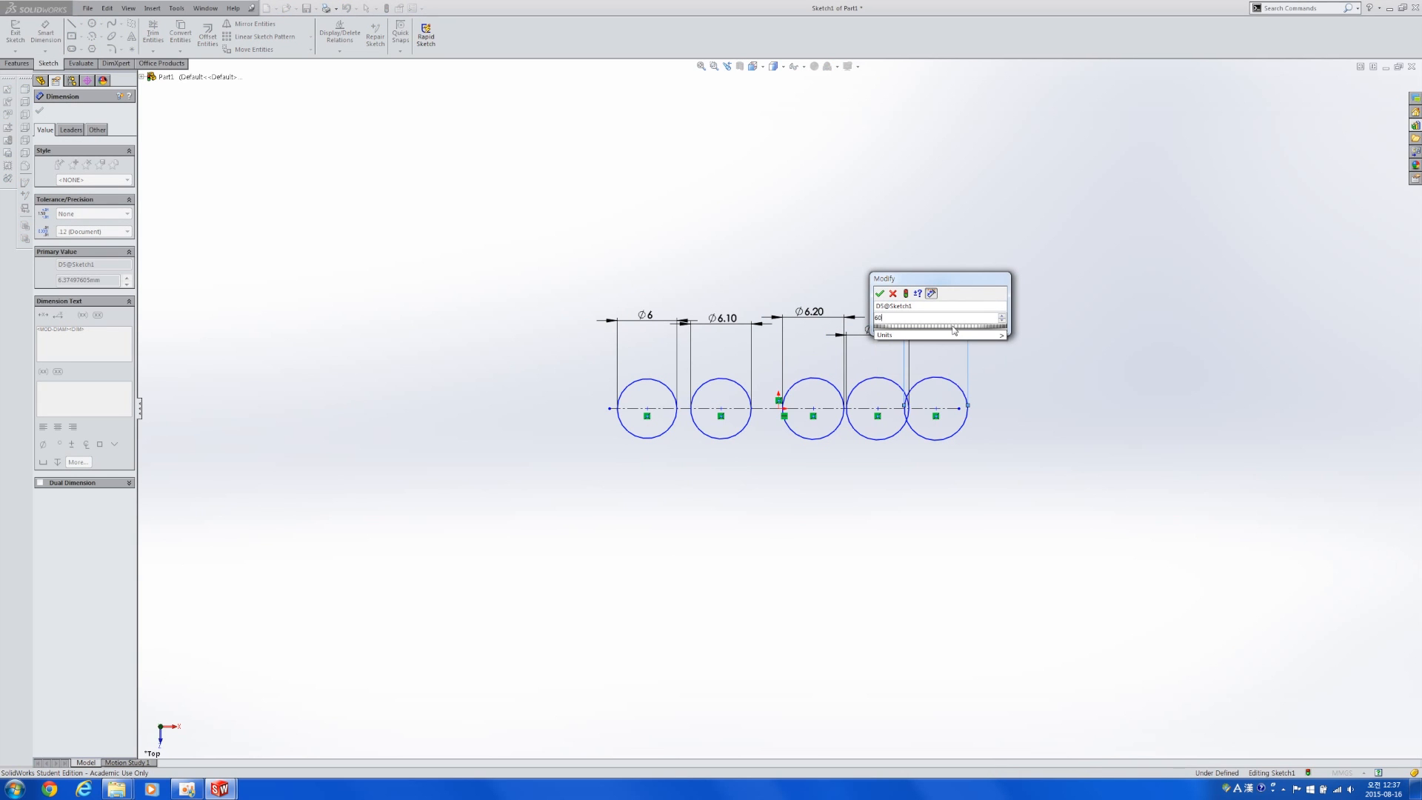
key(BackSpace)
text(.)
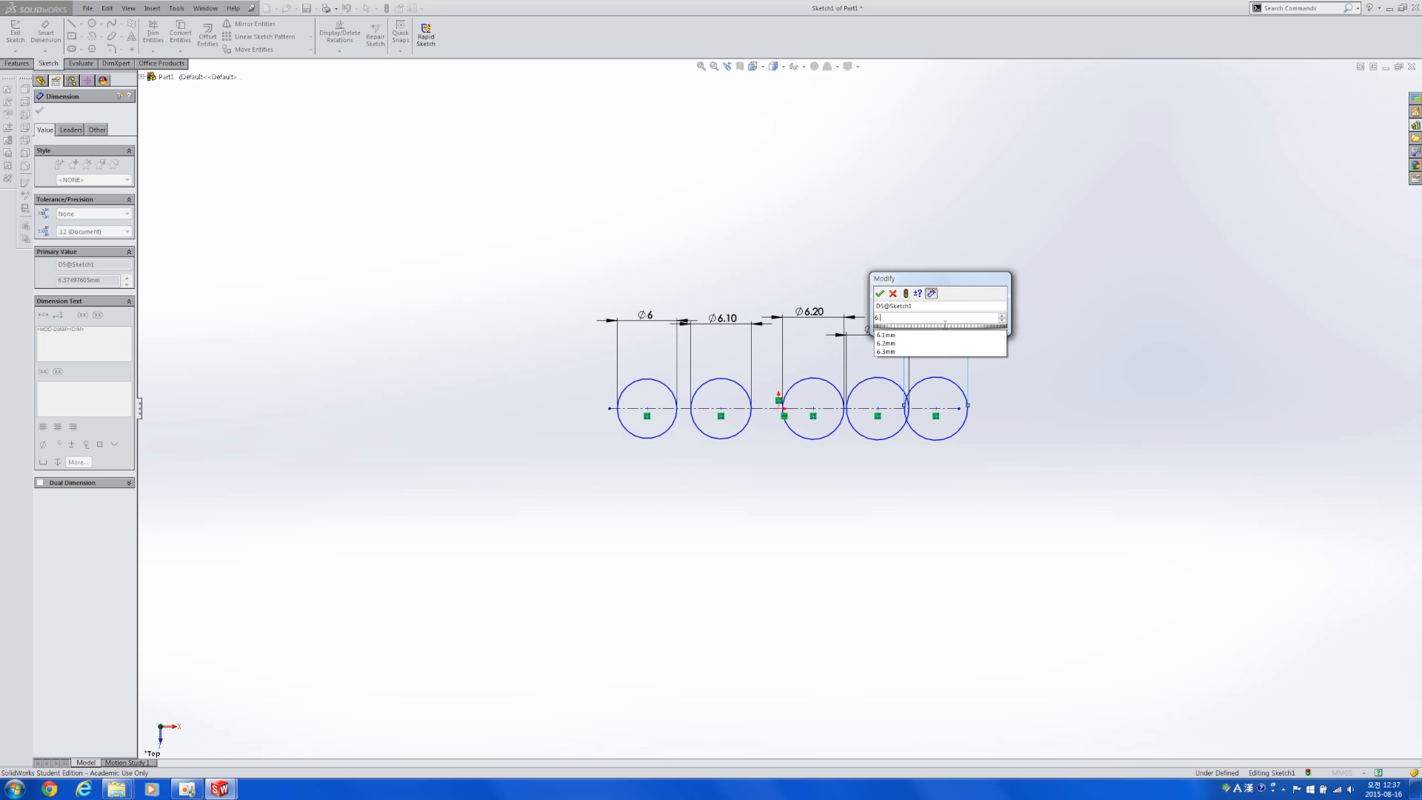
text(4)
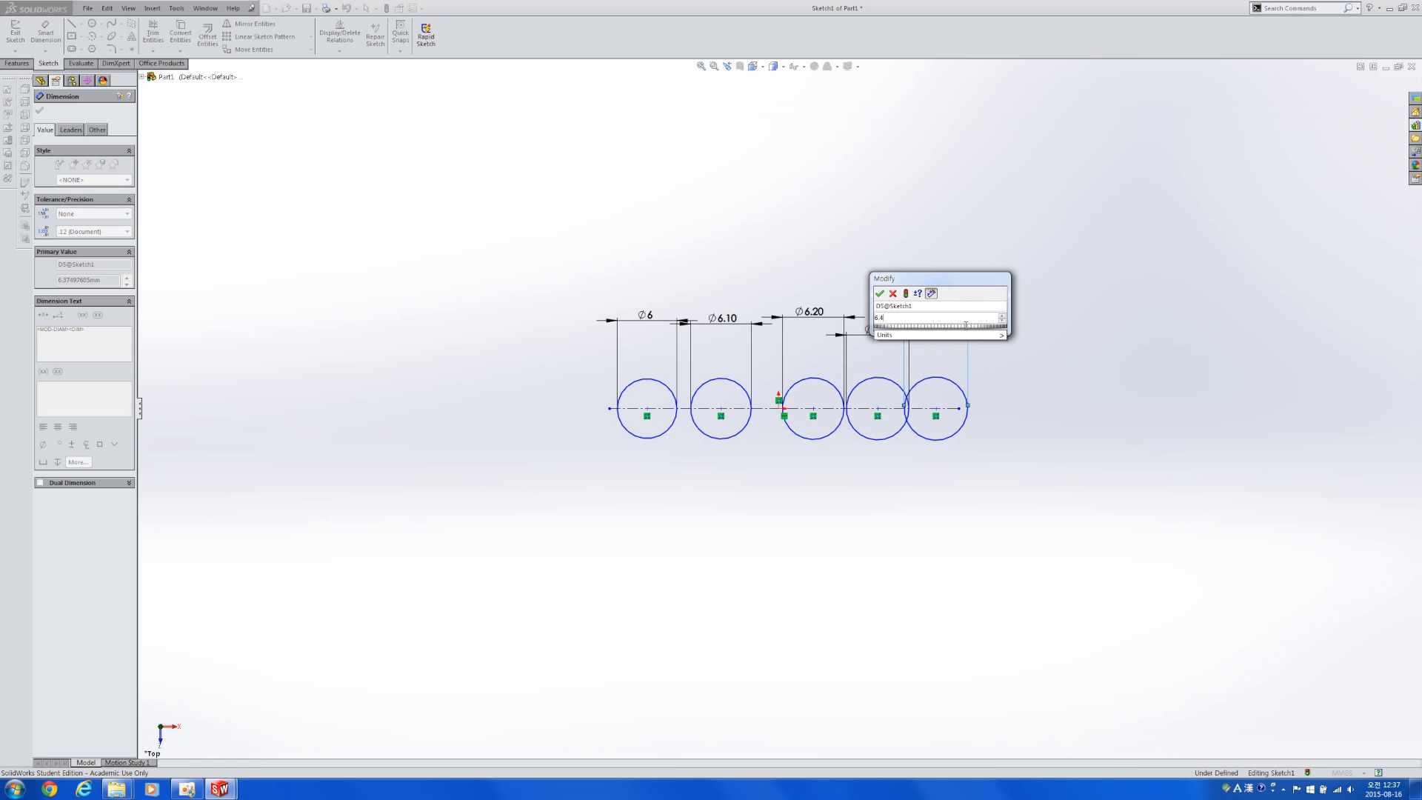
key(Return)
- Dimension the distance between the centers of the 6 mm and 6.1 mm circles as 8 mm
scroll(707, 344, down, 4)
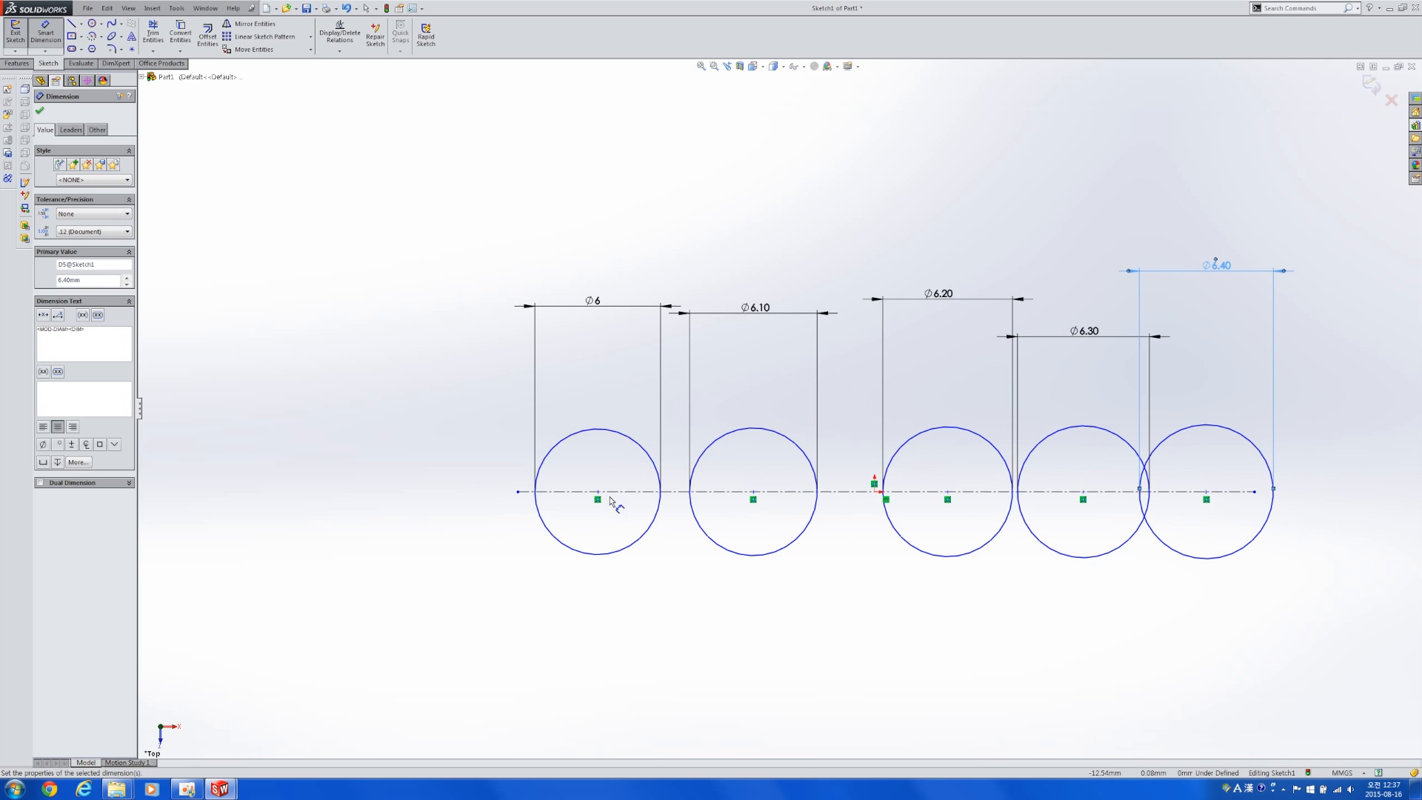
click(597, 493)
click(754, 496)
click(667, 606)
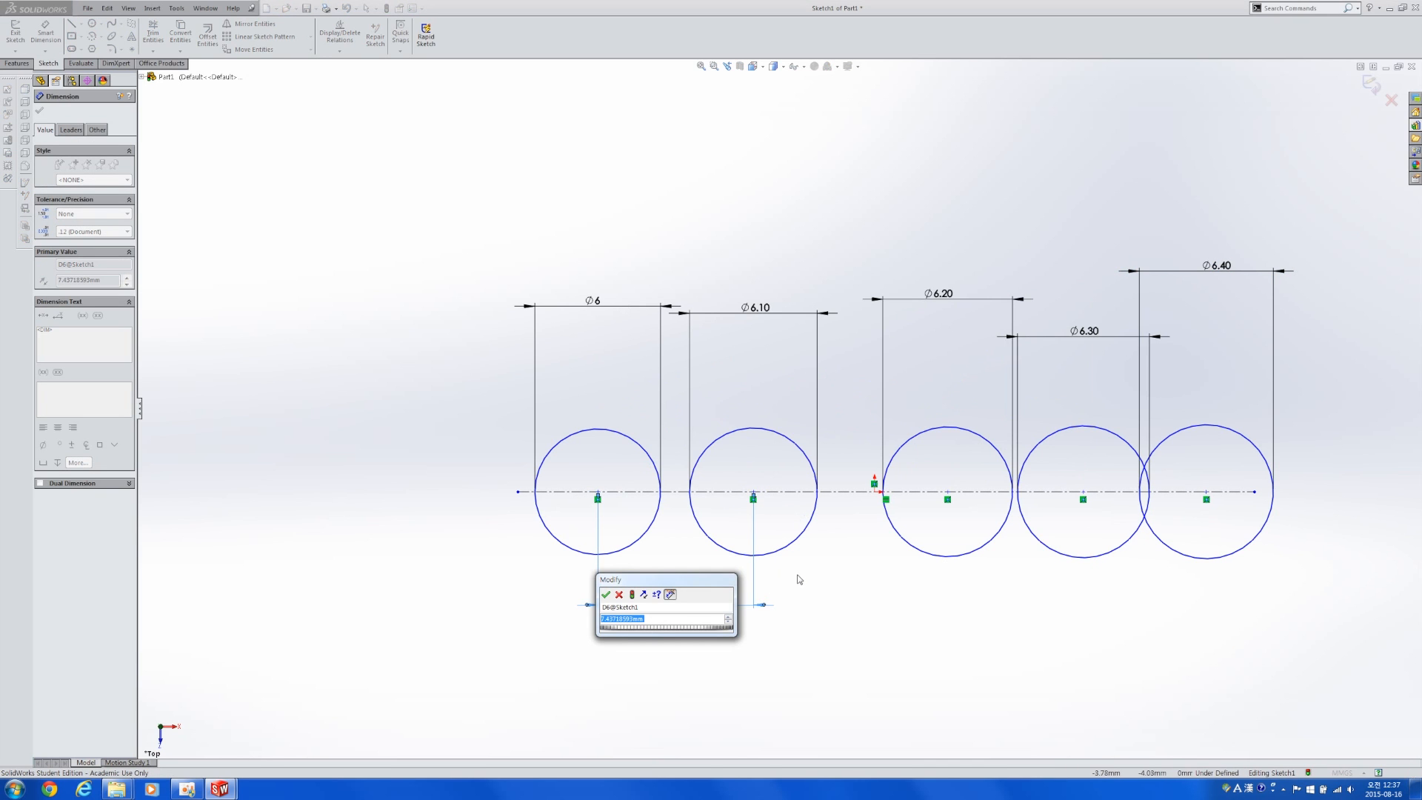
text(7)
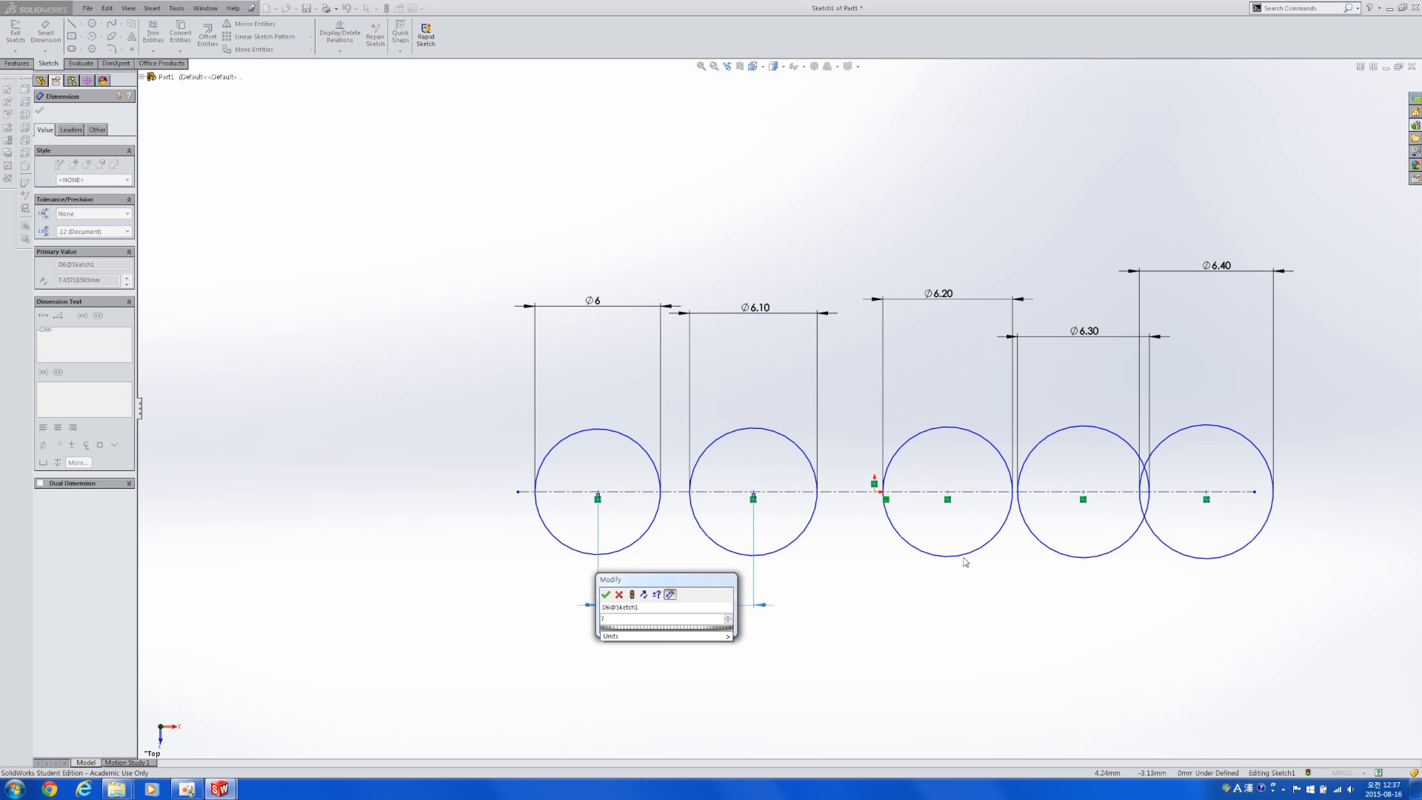
key(BackSpace)
text(8)
key(Return)
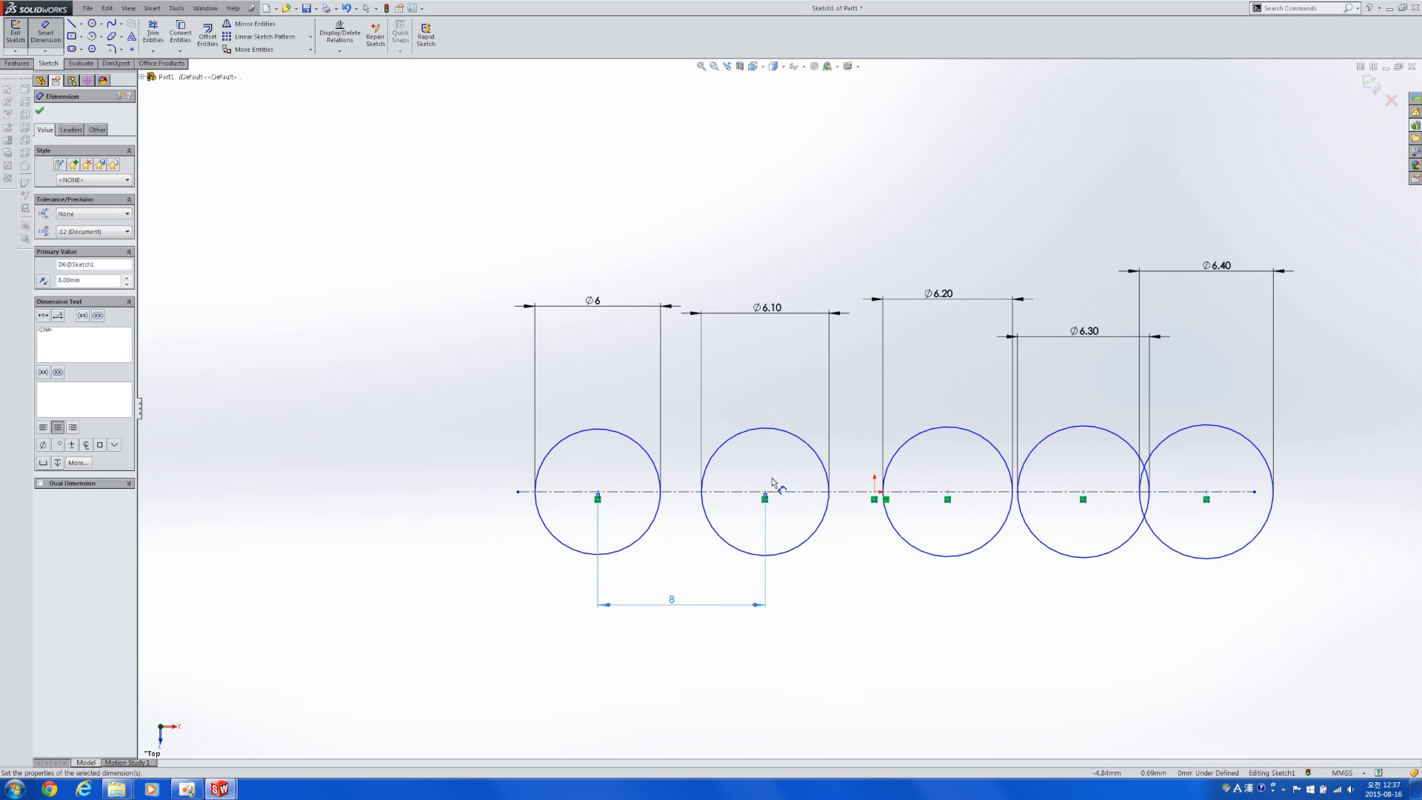
- Dimension the center distances from the second to the third and from the third to the fourth circle as 8 mm each
click(766, 493)
click(948, 495)
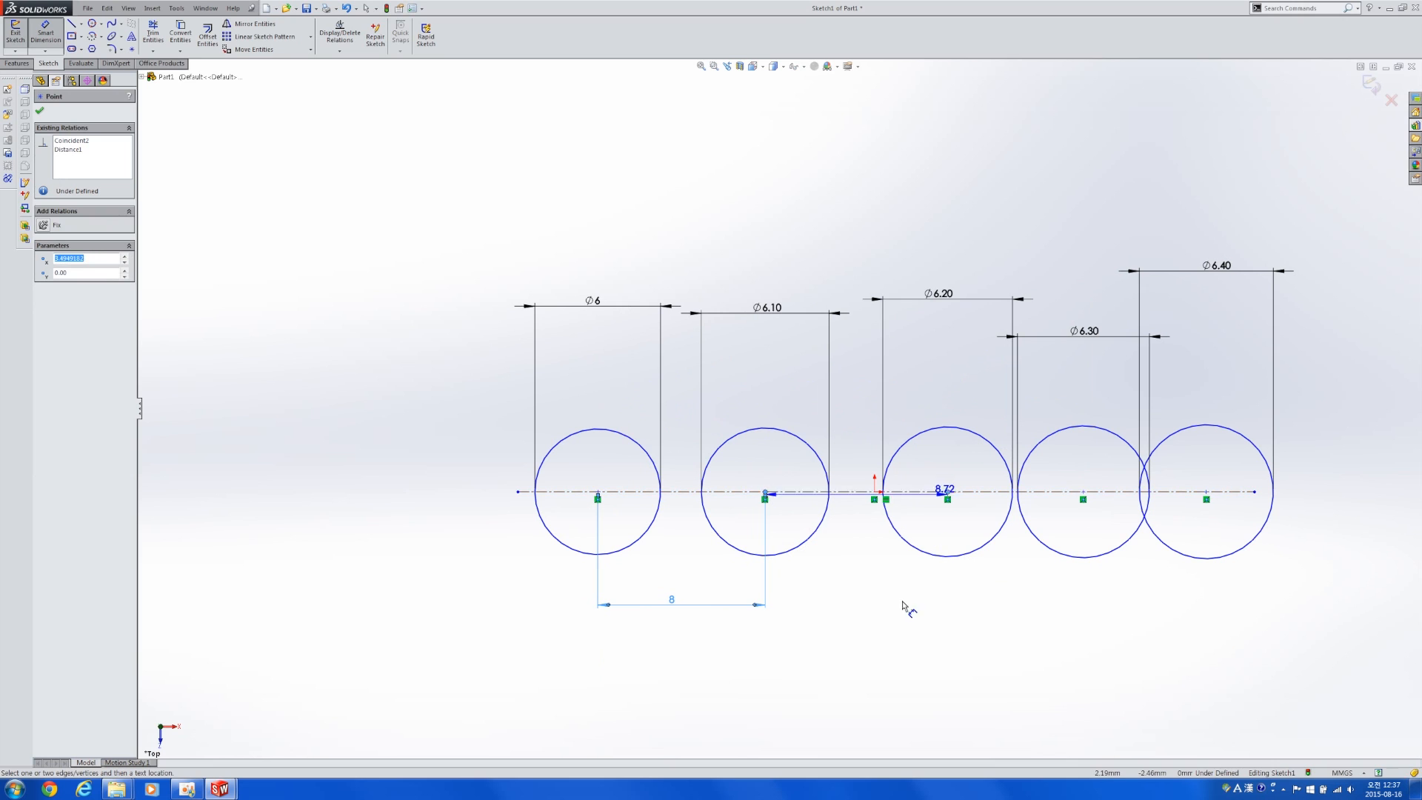
click(883, 620)
text(8)
key(Return)
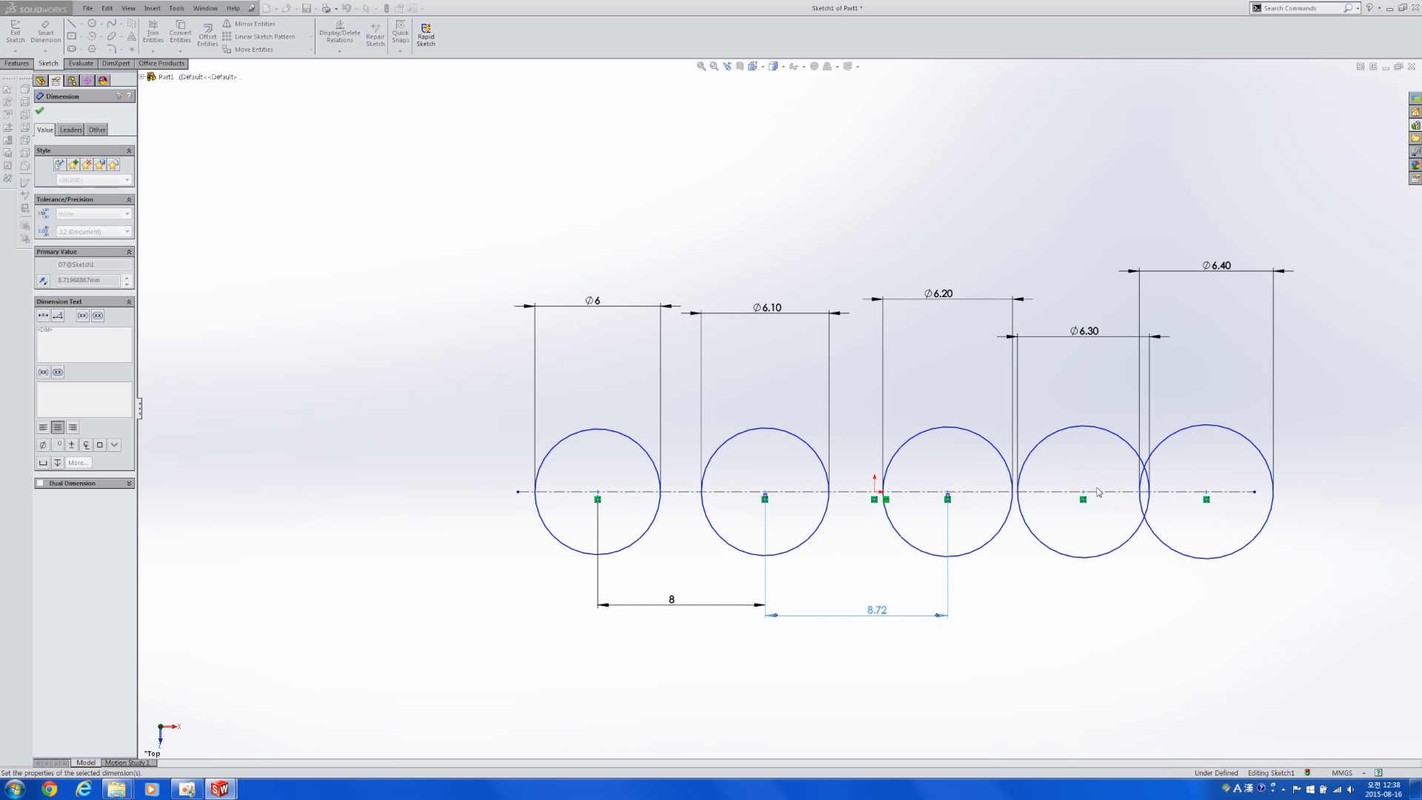
click(1083, 492)
click(933, 498)
click(1024, 628)
text(8)
key(Return)
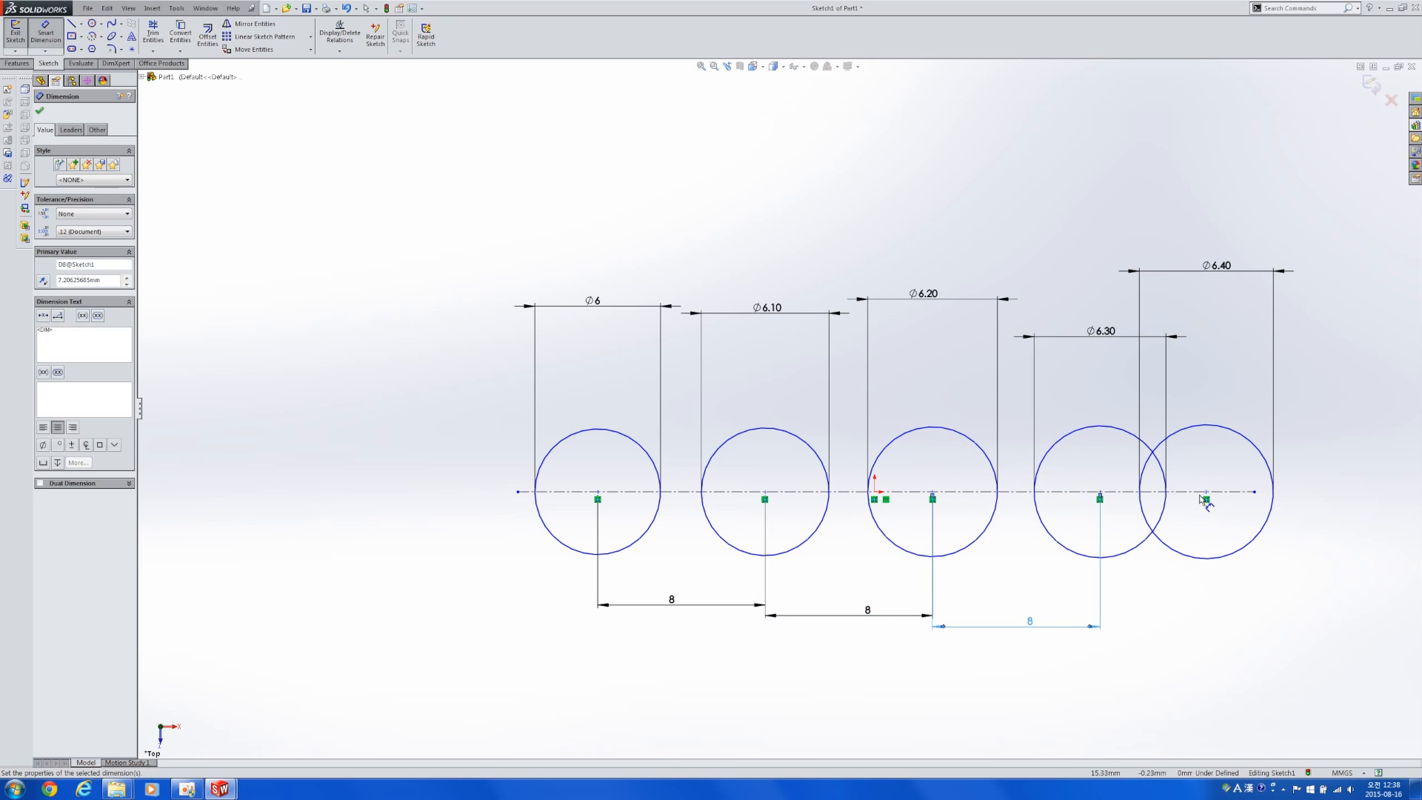
- Dimension the distance between the centers of the fourth and fifth circles as 8 mm
click(1206, 492)
click(1100, 499)
click(1126, 621)
text(8)
key(Return)
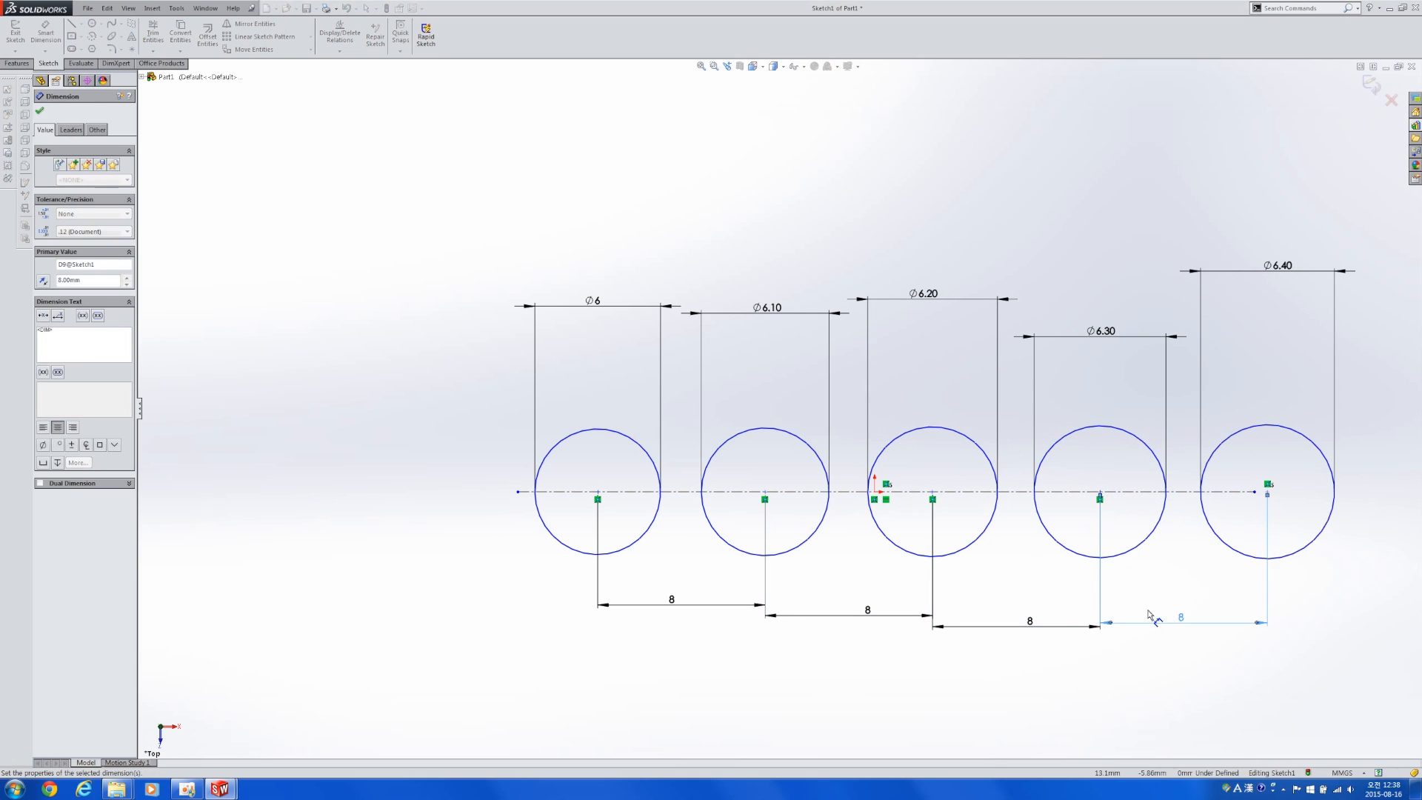
scroll(1149, 615, down, 5)
key(Escape)
key(f)
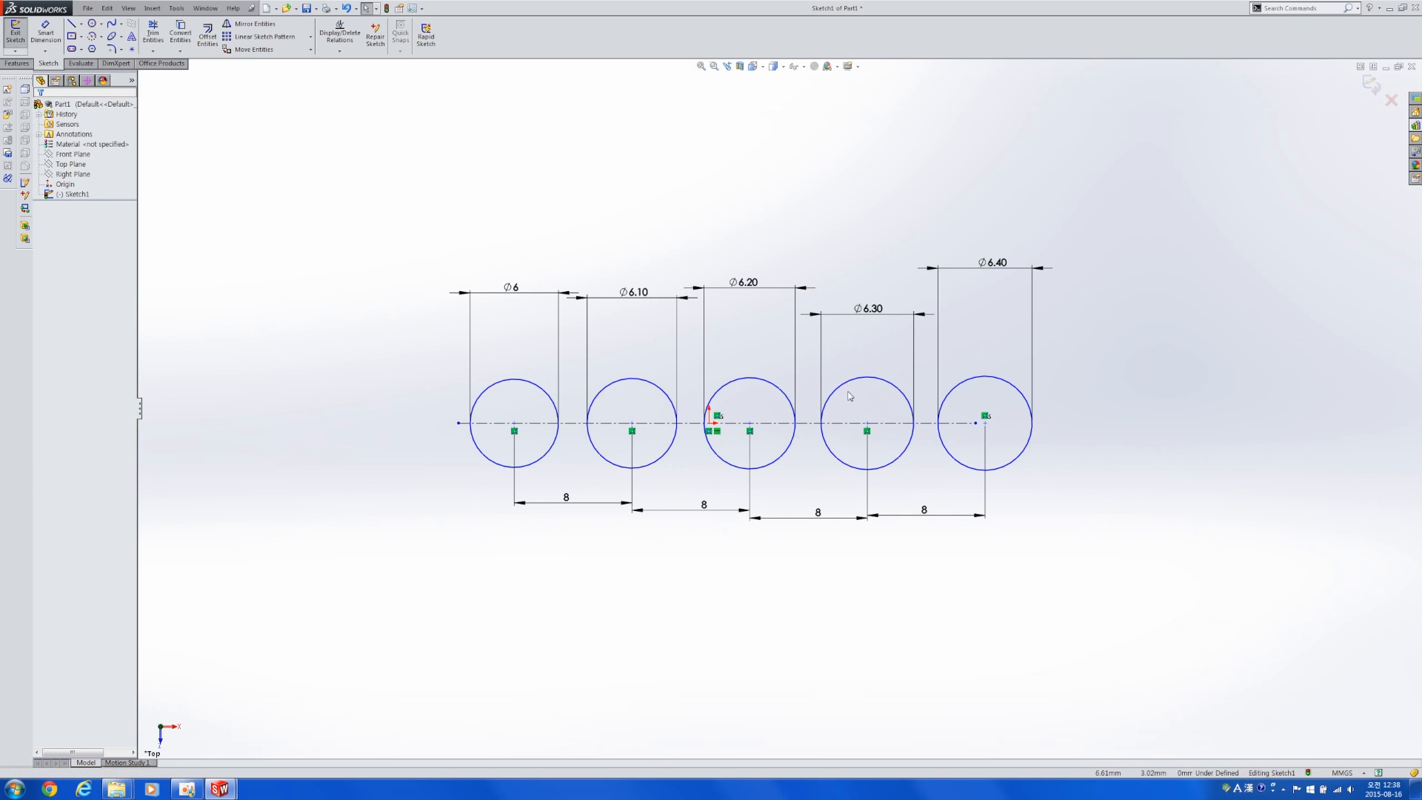
- Offset all five circles outward by 1 mm to form concentric rings
drag(1005, 354, 471, 408)
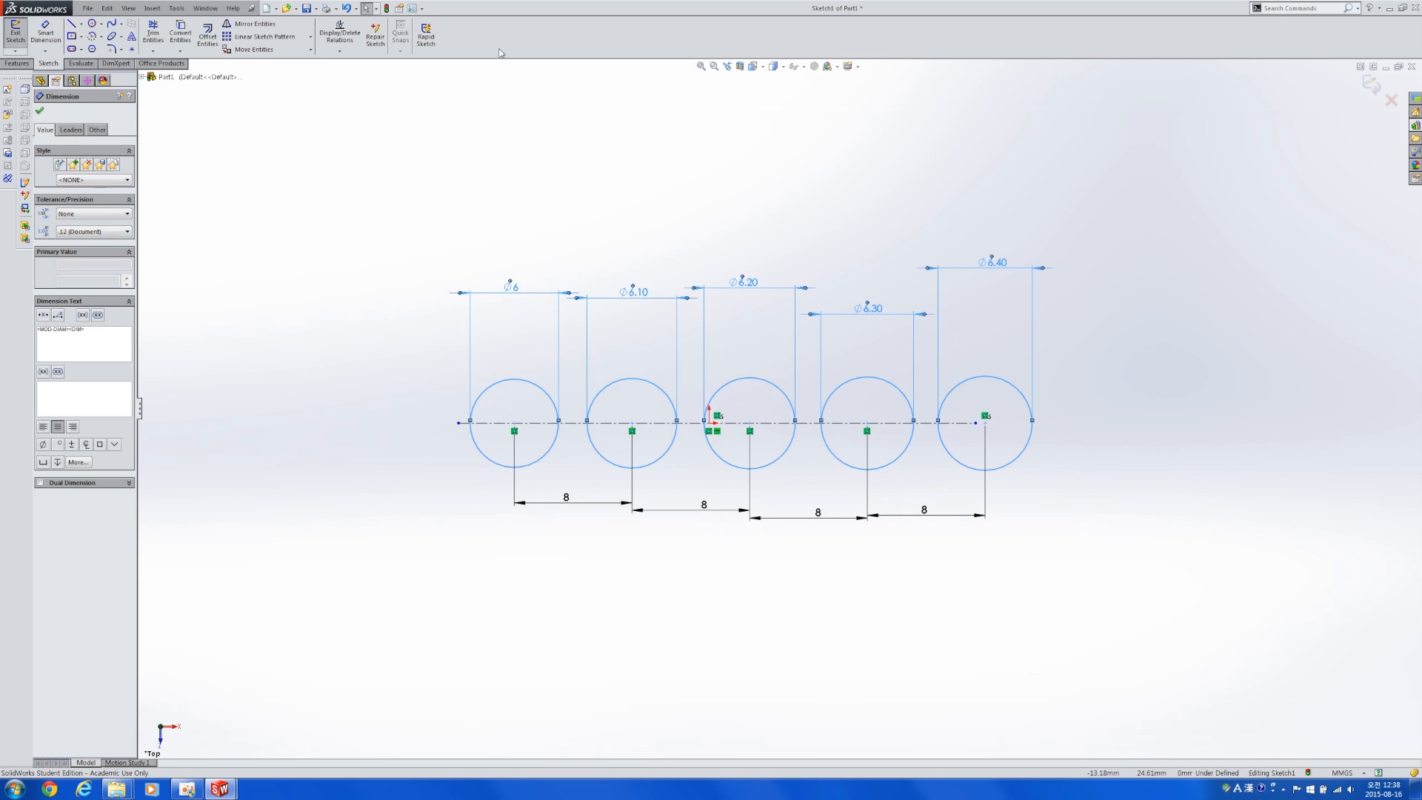
click(206, 34)
text(1)
key(Return)
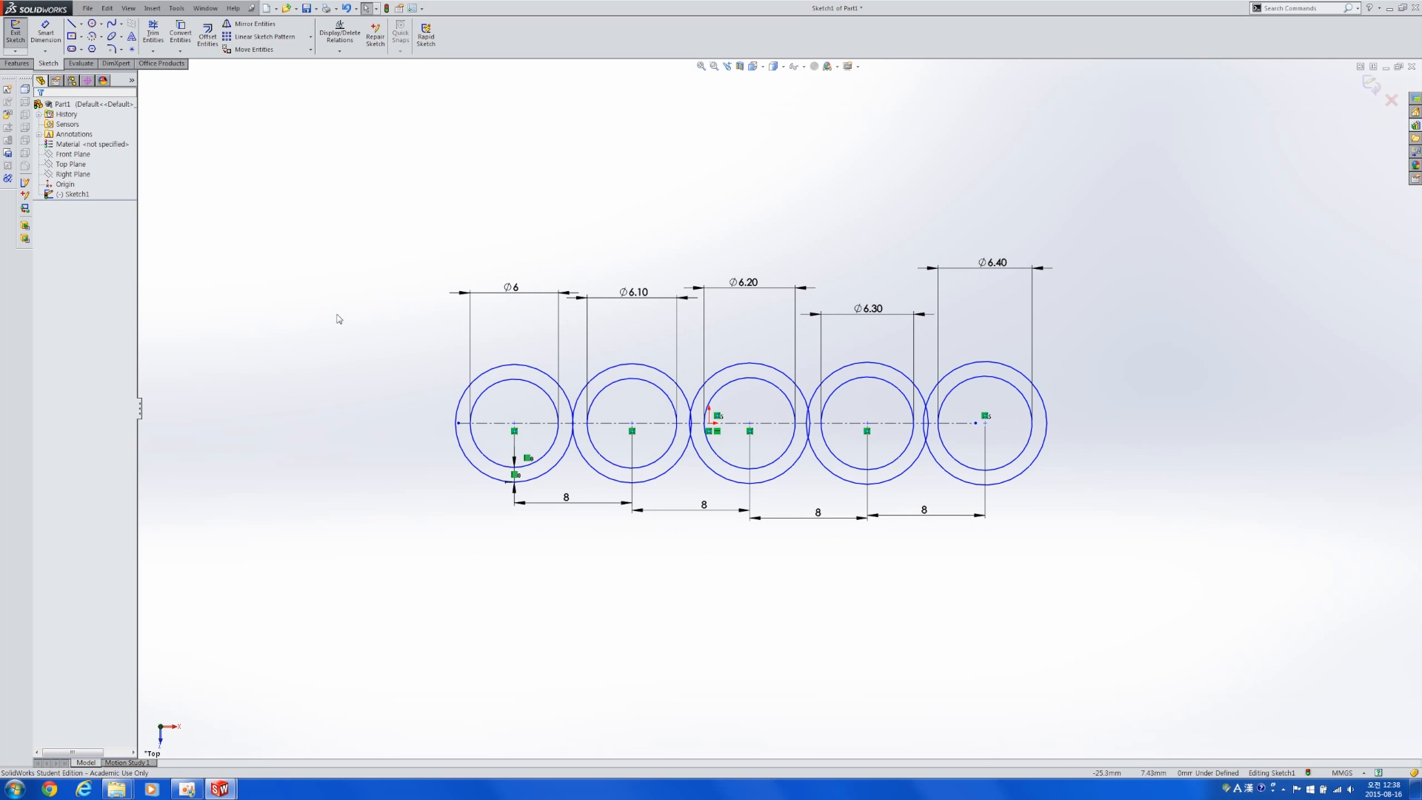
- Set the first-to-second and second-to-third circle center distances to 8.5 mm each
double_click(566, 497)
text(8.5)
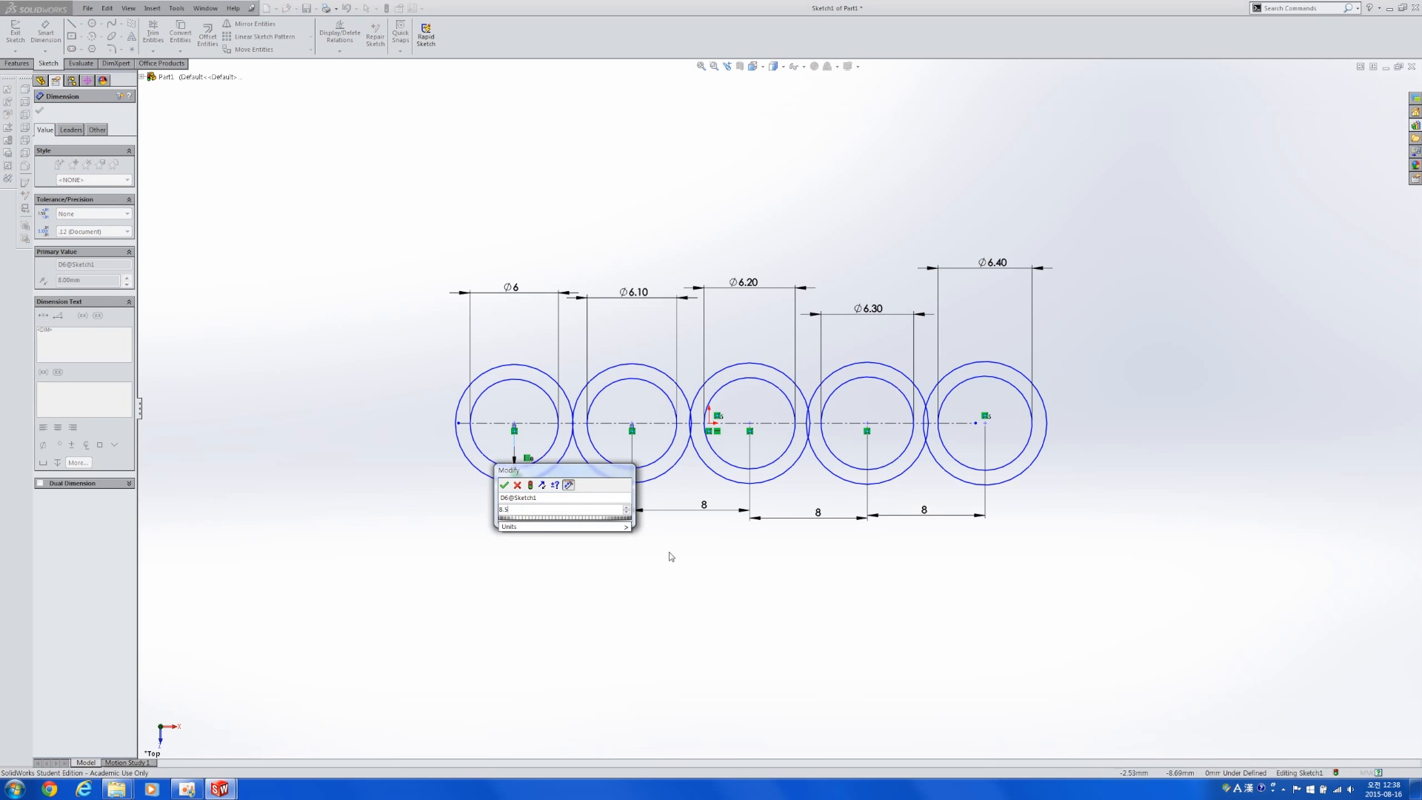
key(Return)
double_click(703, 506)
text(8.5)
key(Return)
- Set the third-to-fourth and fourth-to-fifth circle center distances to 8.5 mm each
double_click(818, 512)
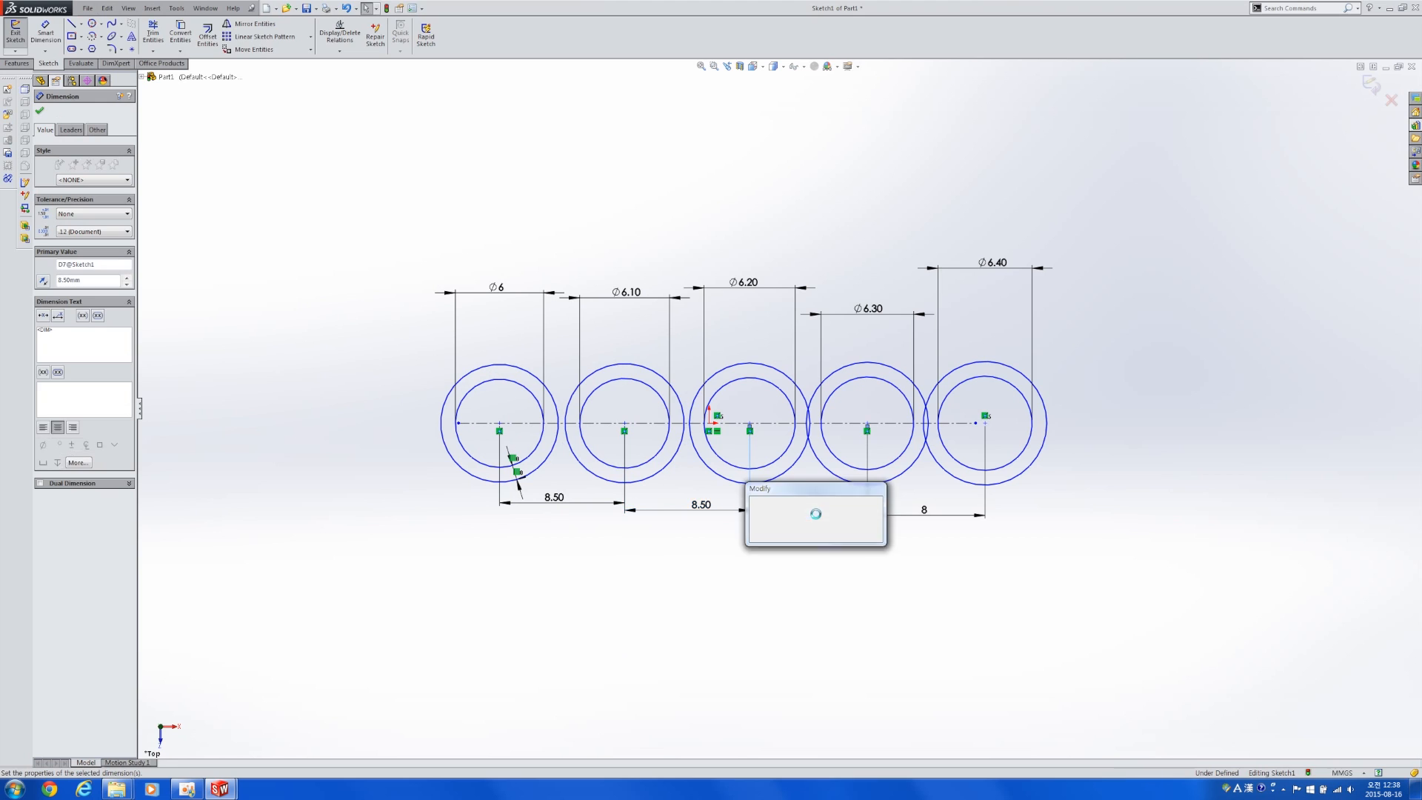
text(8.5)
key(Return)
double_click(935, 512)
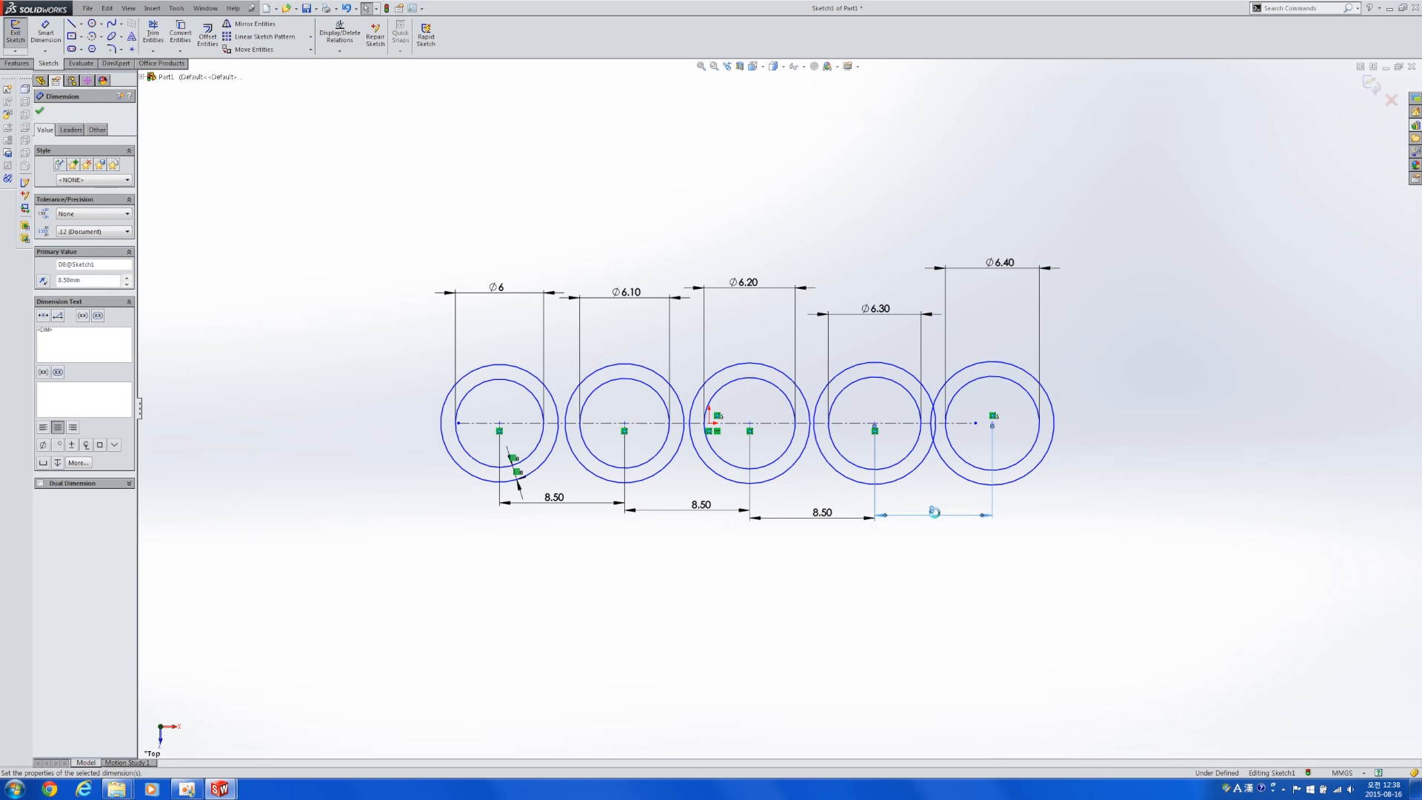
text(8.5)
key(Return)
click(862, 557)
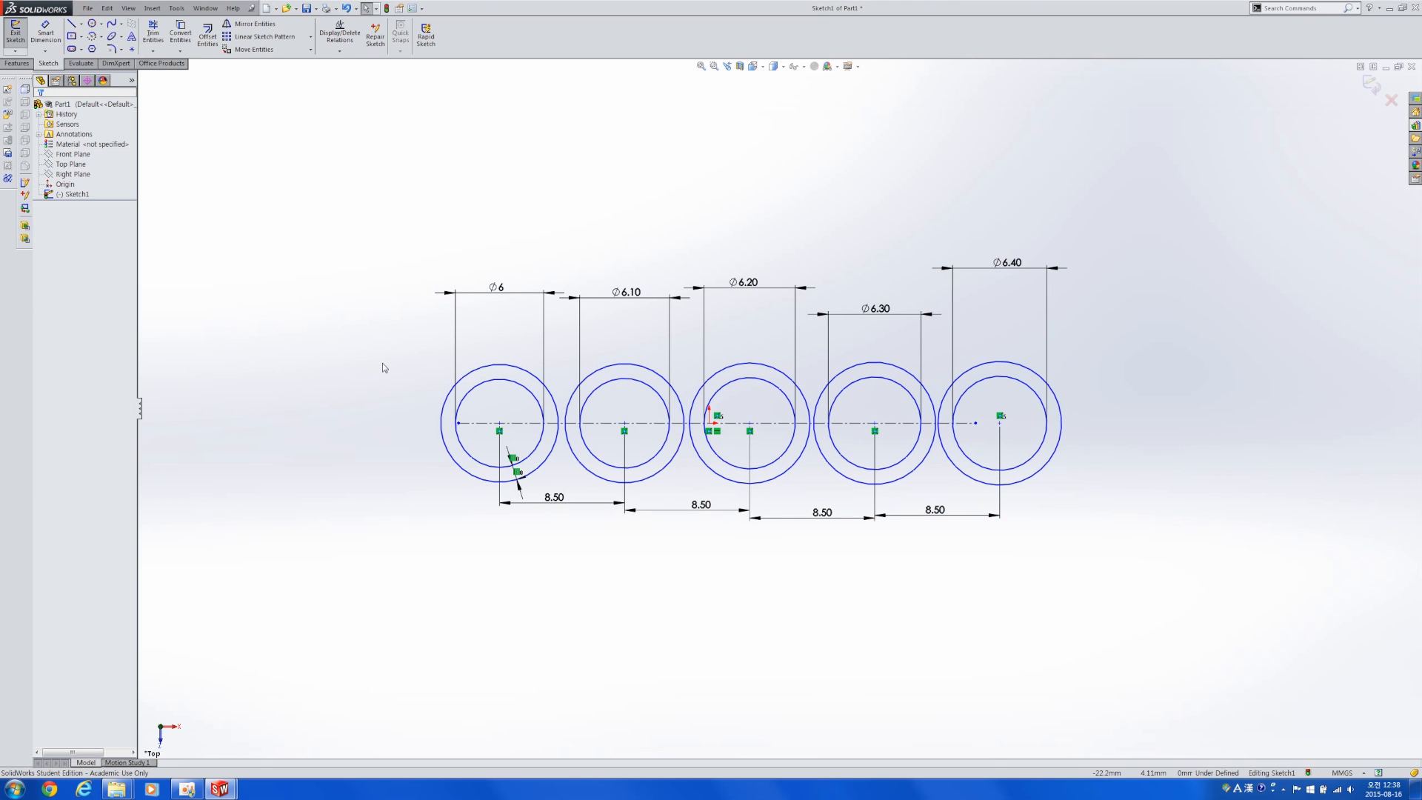
- Extrude the ring sketch as a boss with a blind depth of 3 mm
click(23, 62)
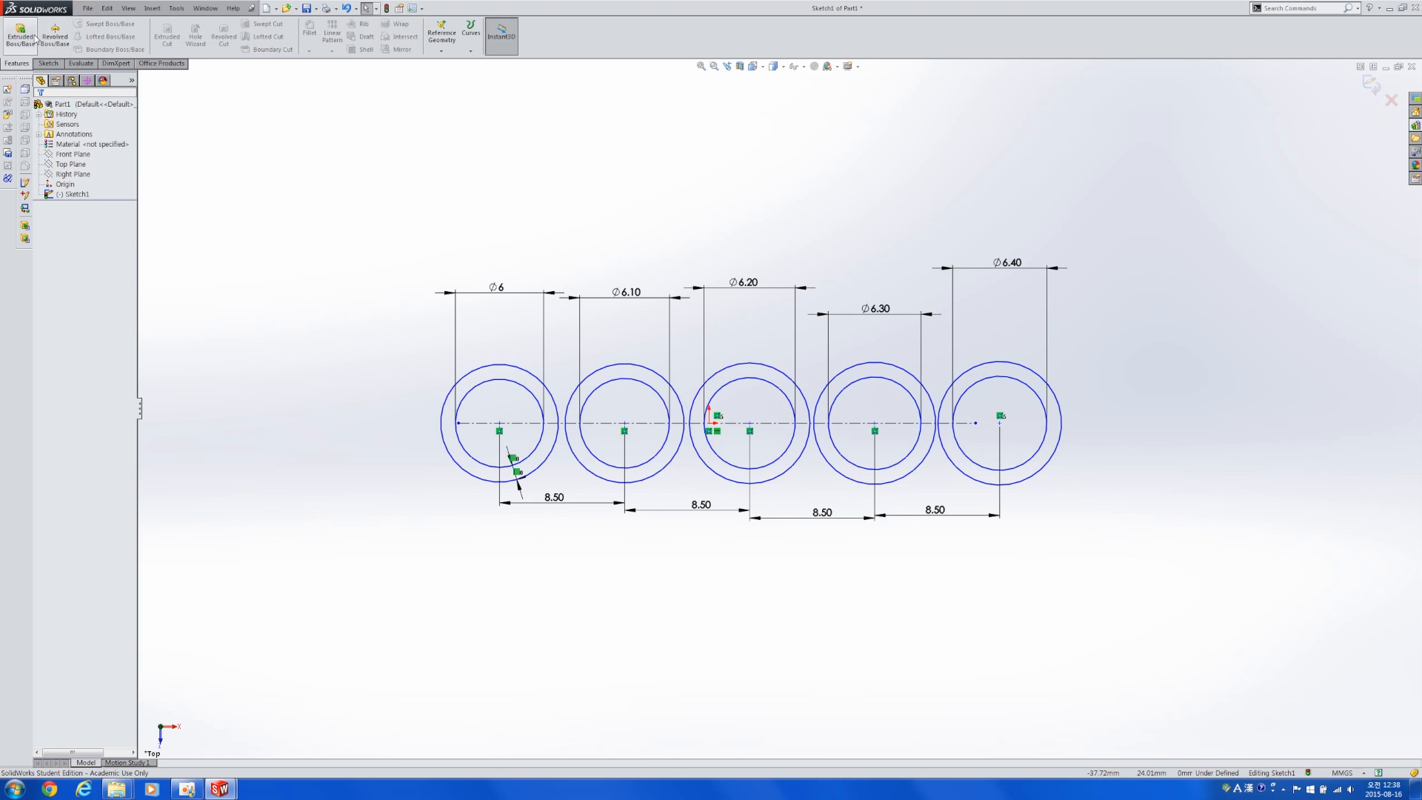
click(25, 37)
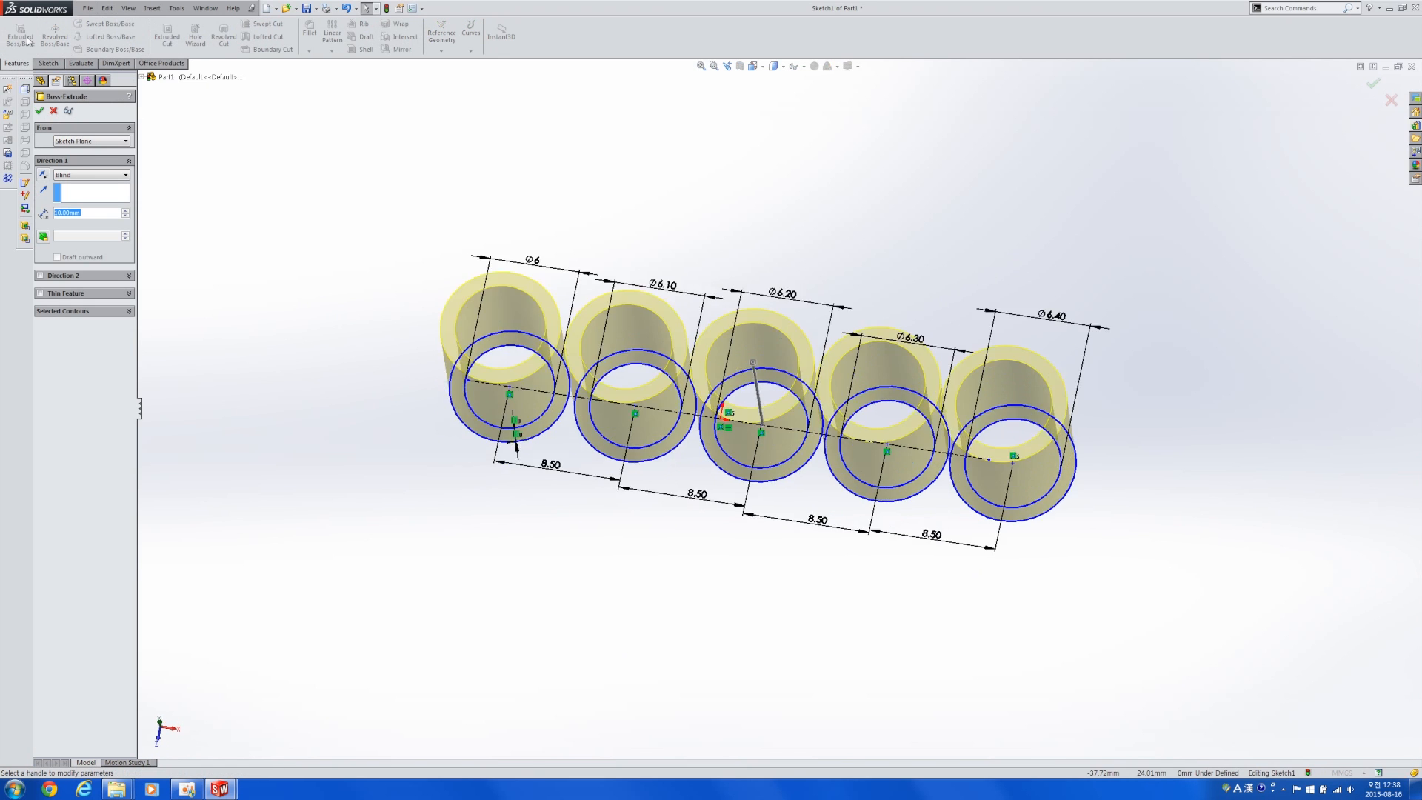
text(3)
key(Return)
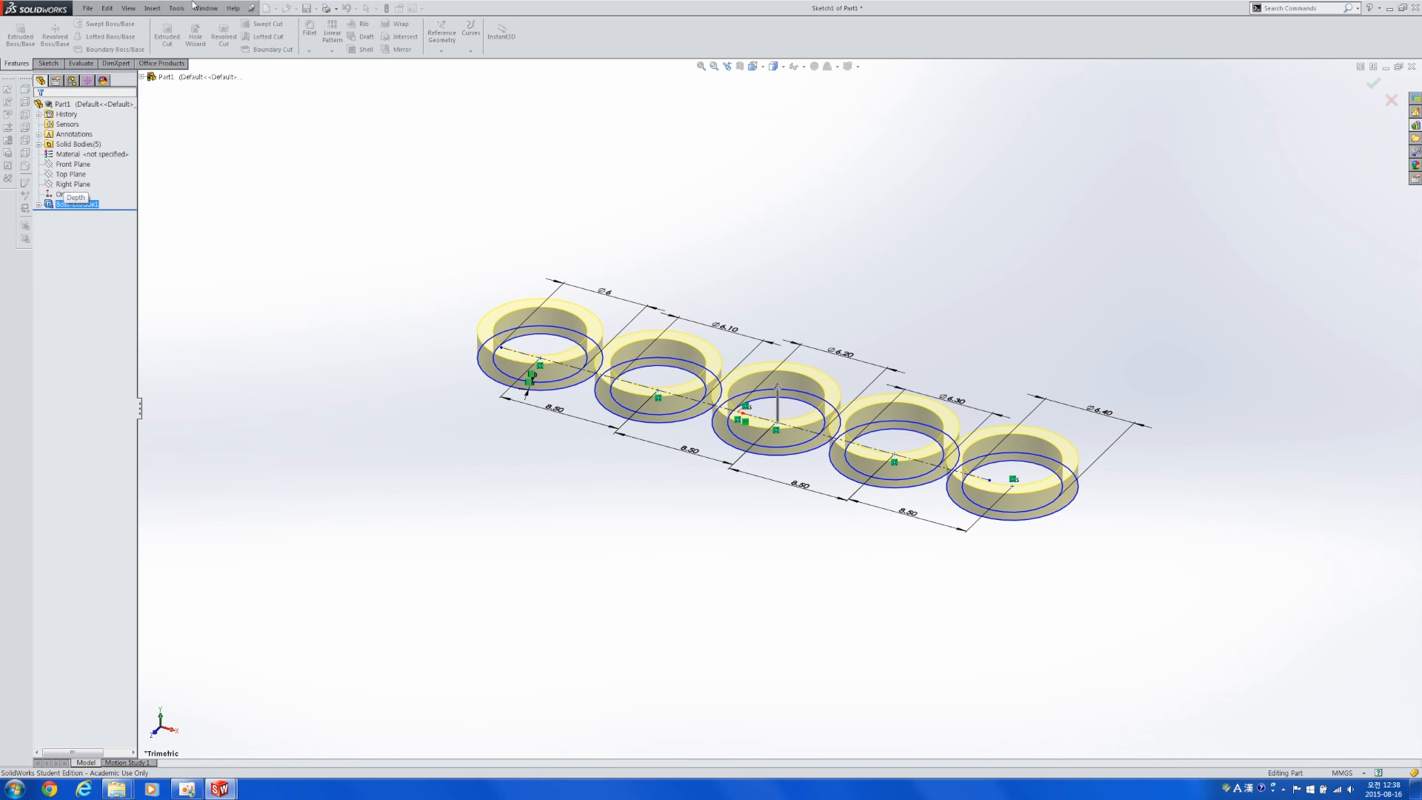
- Inspect the five extruded rings from several viewing angles
middle_drag(377, 334, 286, 407)
middle_drag(482, 374, 530, 431)
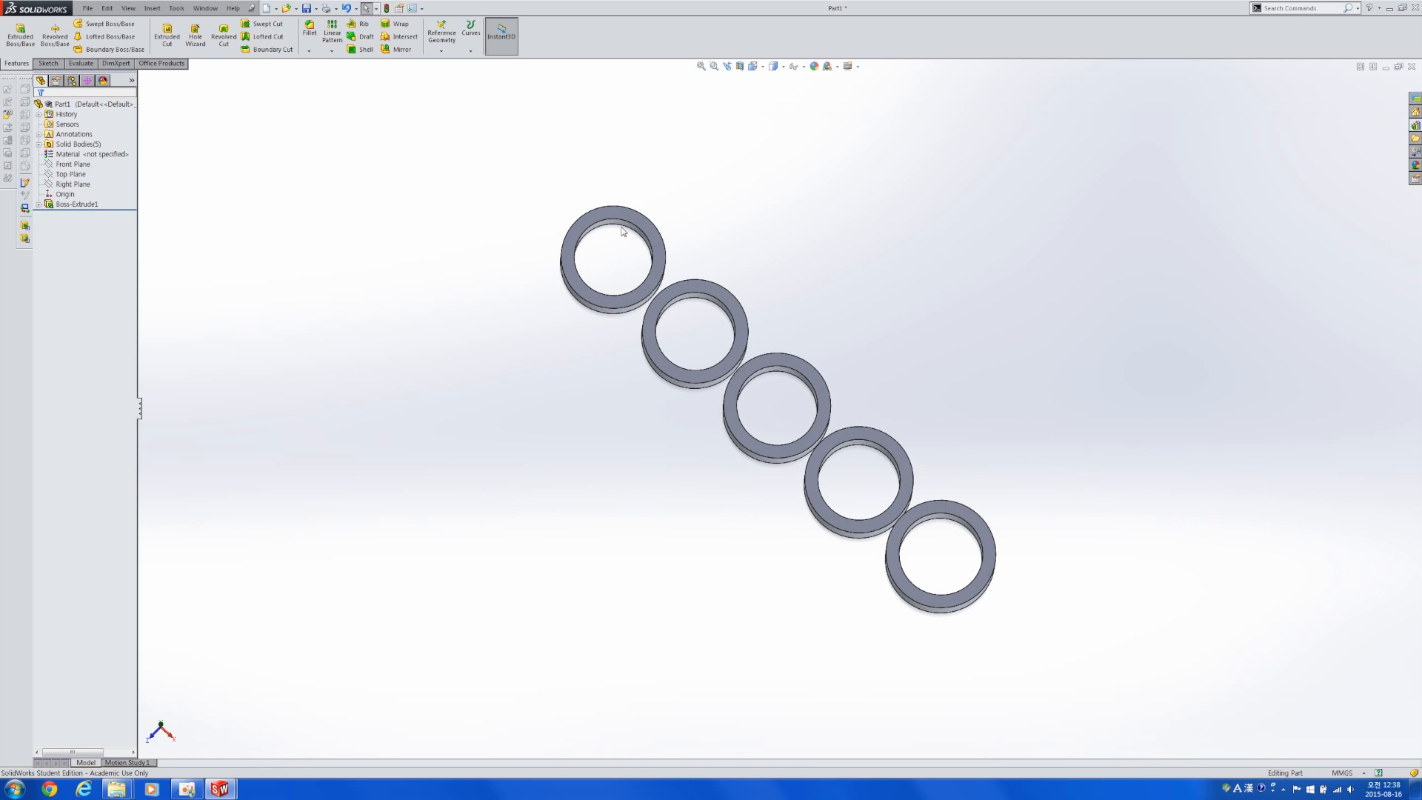
mouse_move(485, 412)
middle_down()
mouse_move(492, 343)
mouse_move(508, 356)
mouse_move(488, 406)
middle_up()
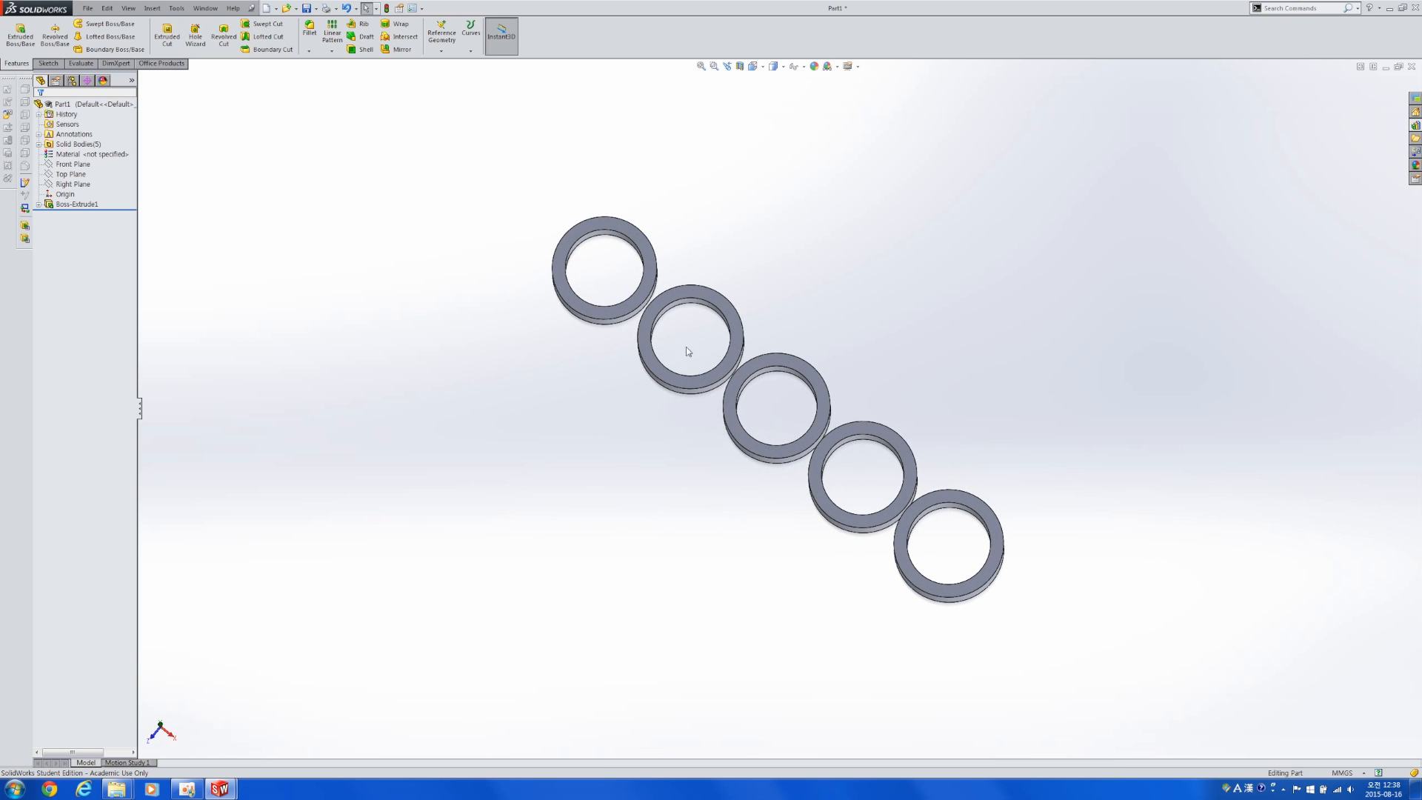
middle_drag(921, 537, 873, 498)
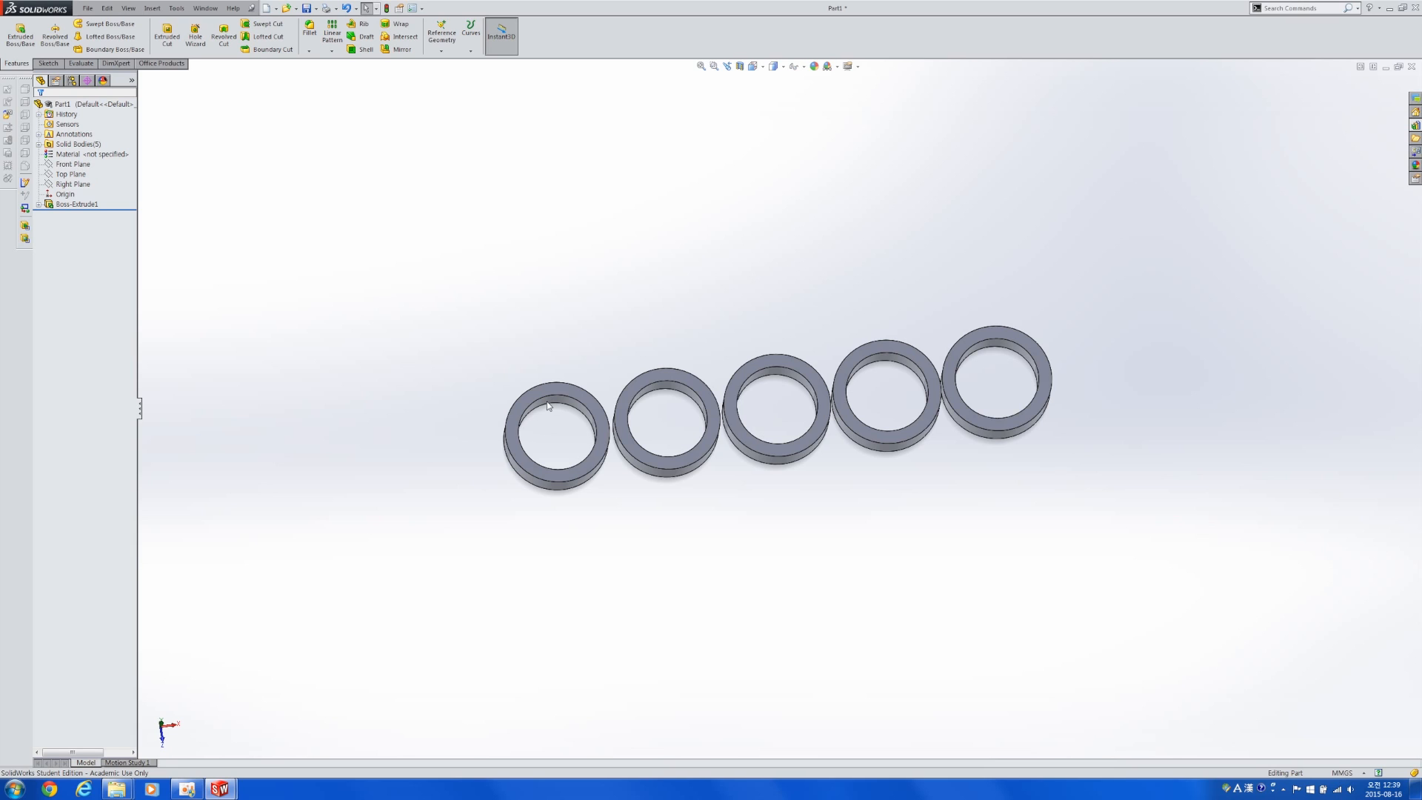
middle_drag(807, 453, 776, 369)
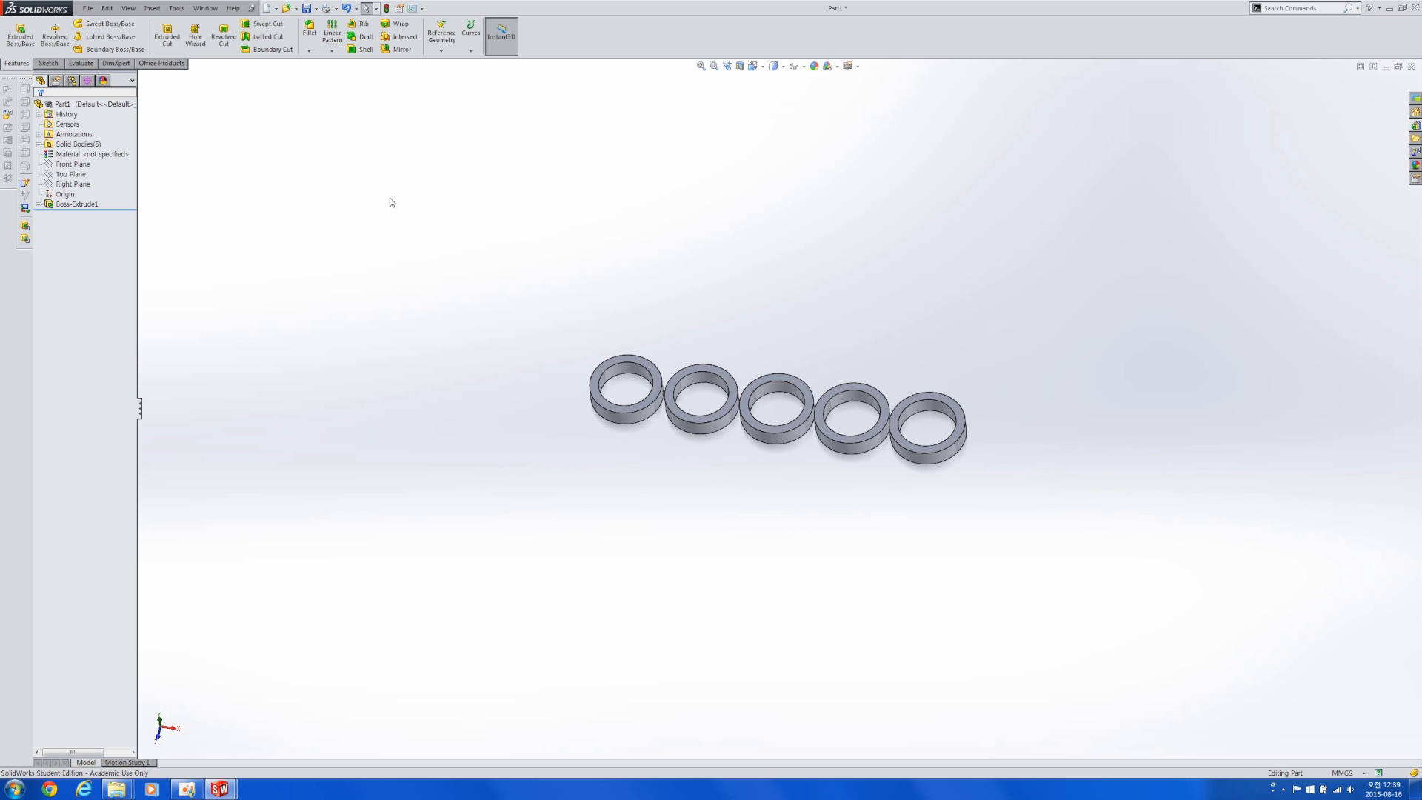
- Export the five-ring test part as an STL file named Part1 in the Wheels folder
key(ctrl+s)
click(425, 173)
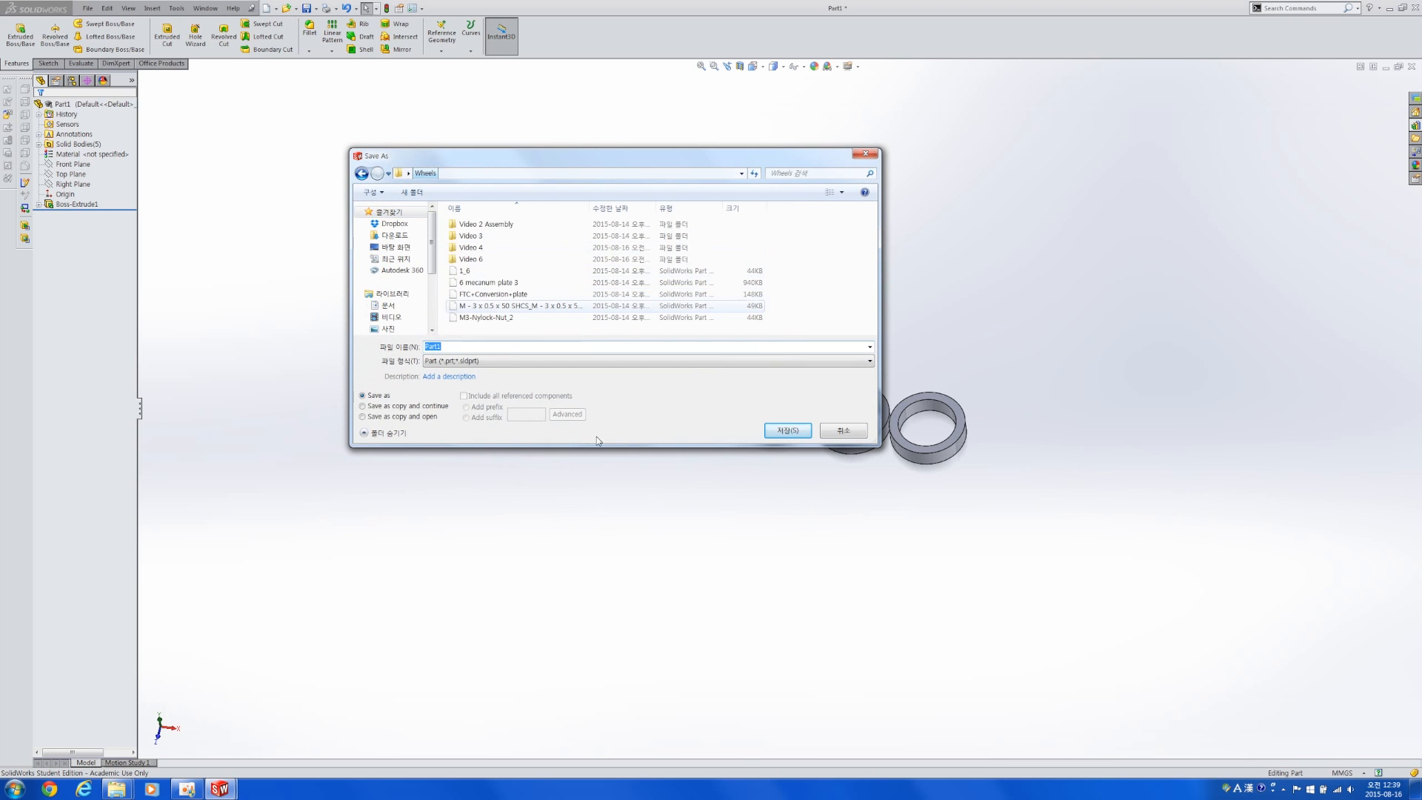
click(492, 363)
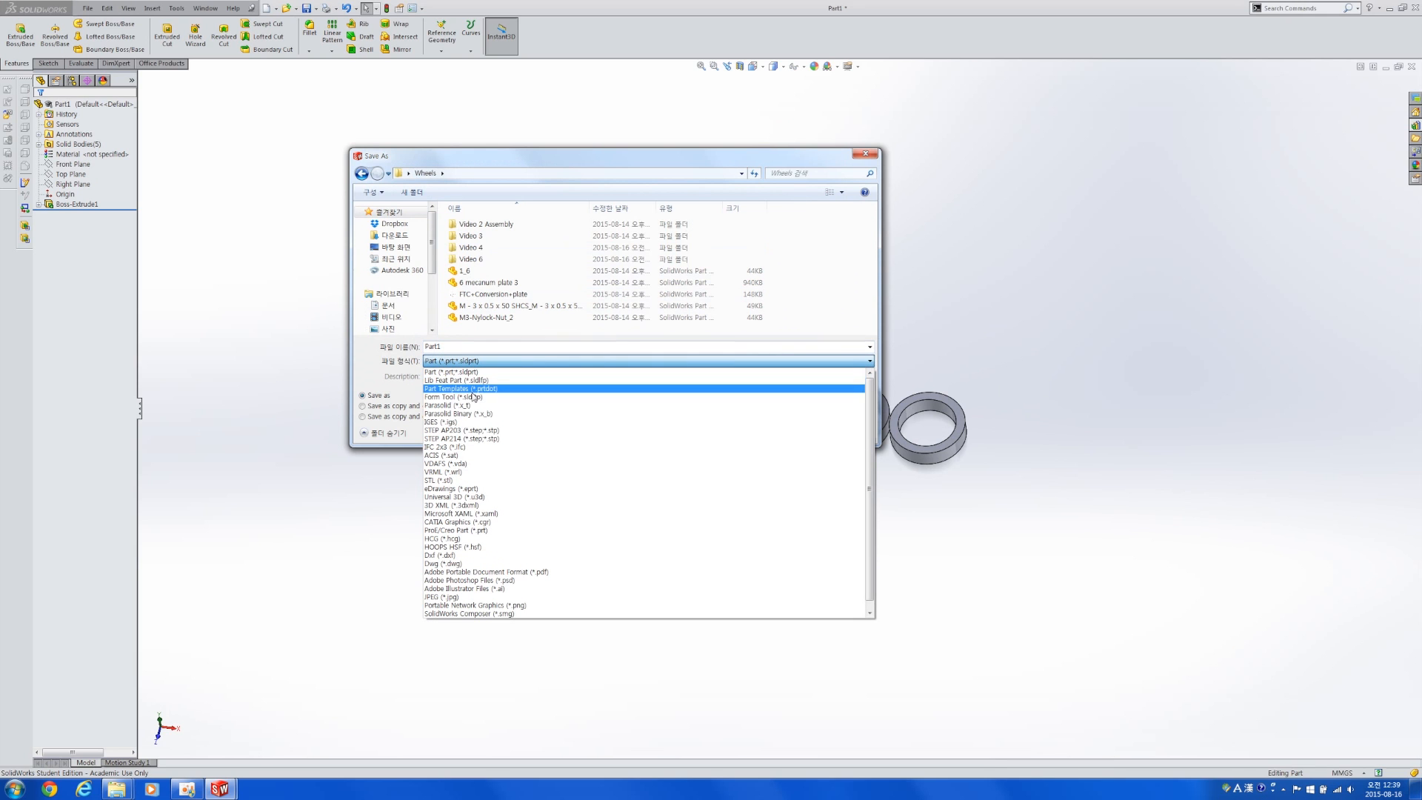
click(445, 480)
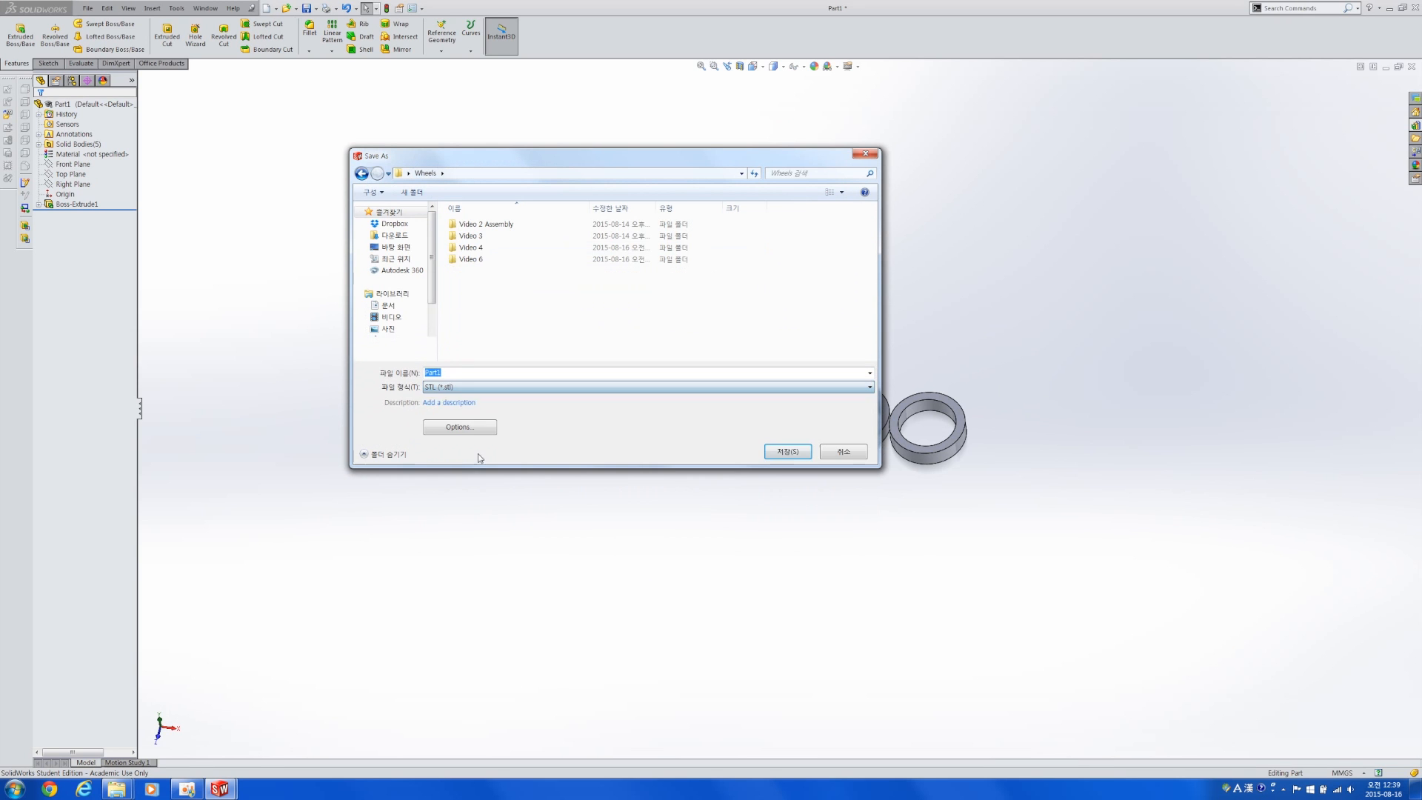
click(769, 454)
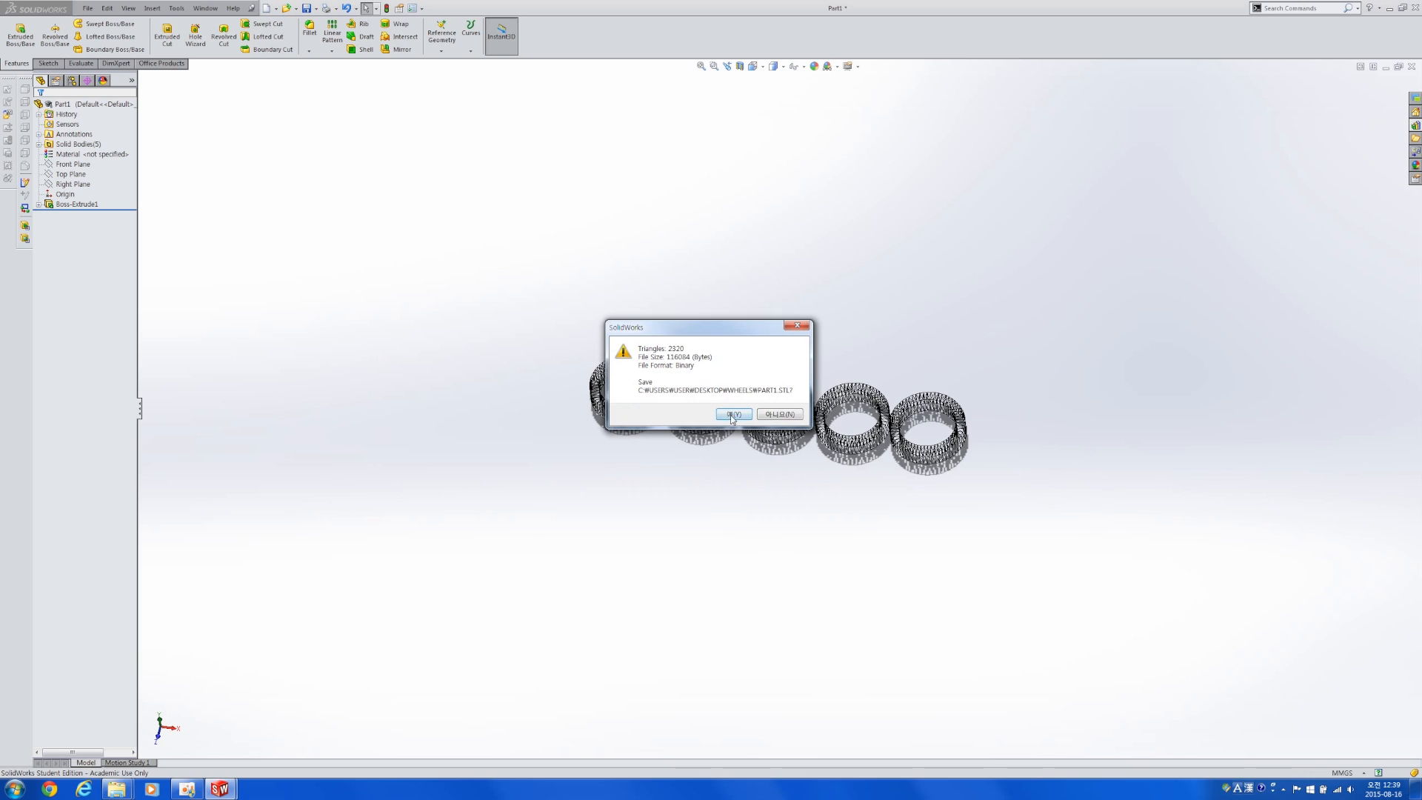
click(730, 413)
- Launch AutoMaker and start a new print project
key(super)
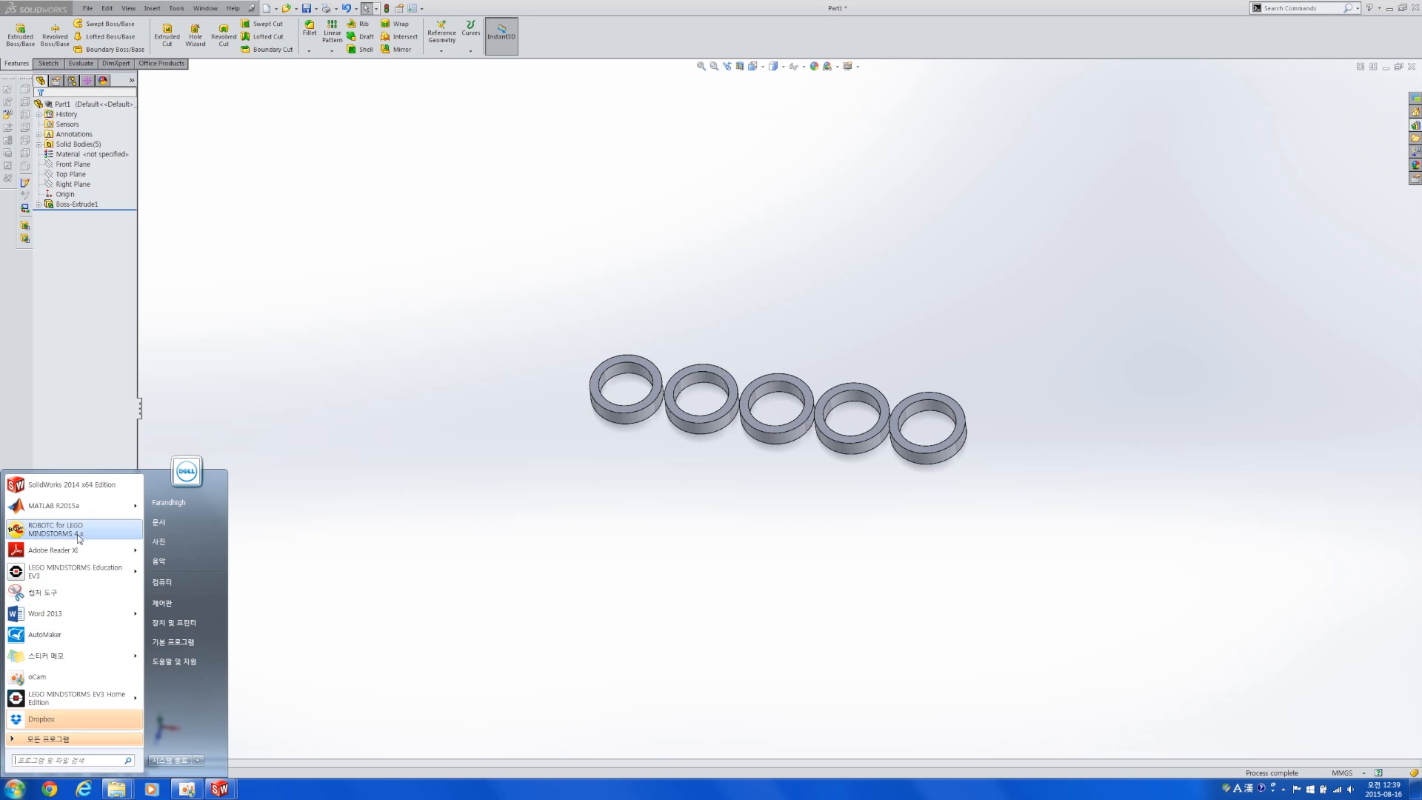
click(82, 648)
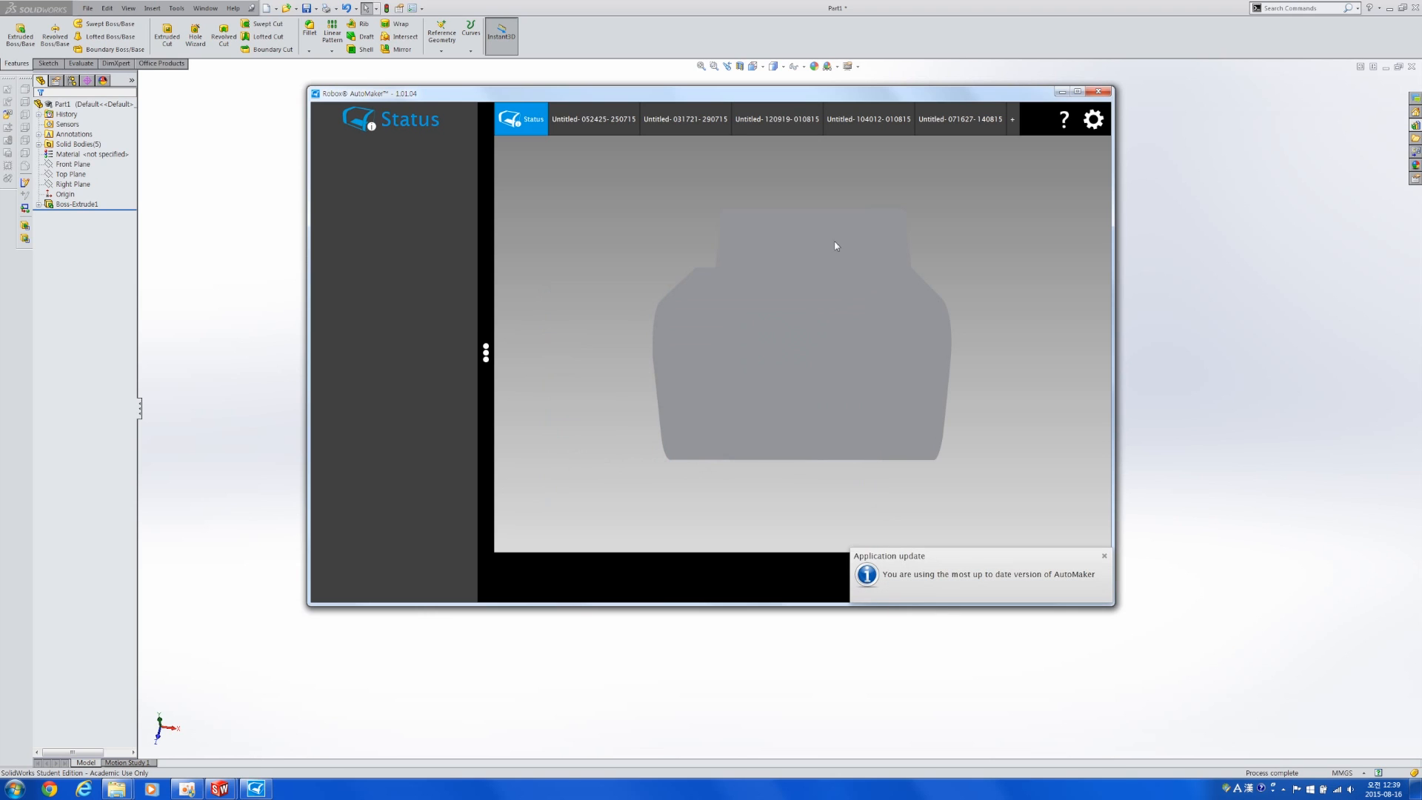
click(1013, 120)
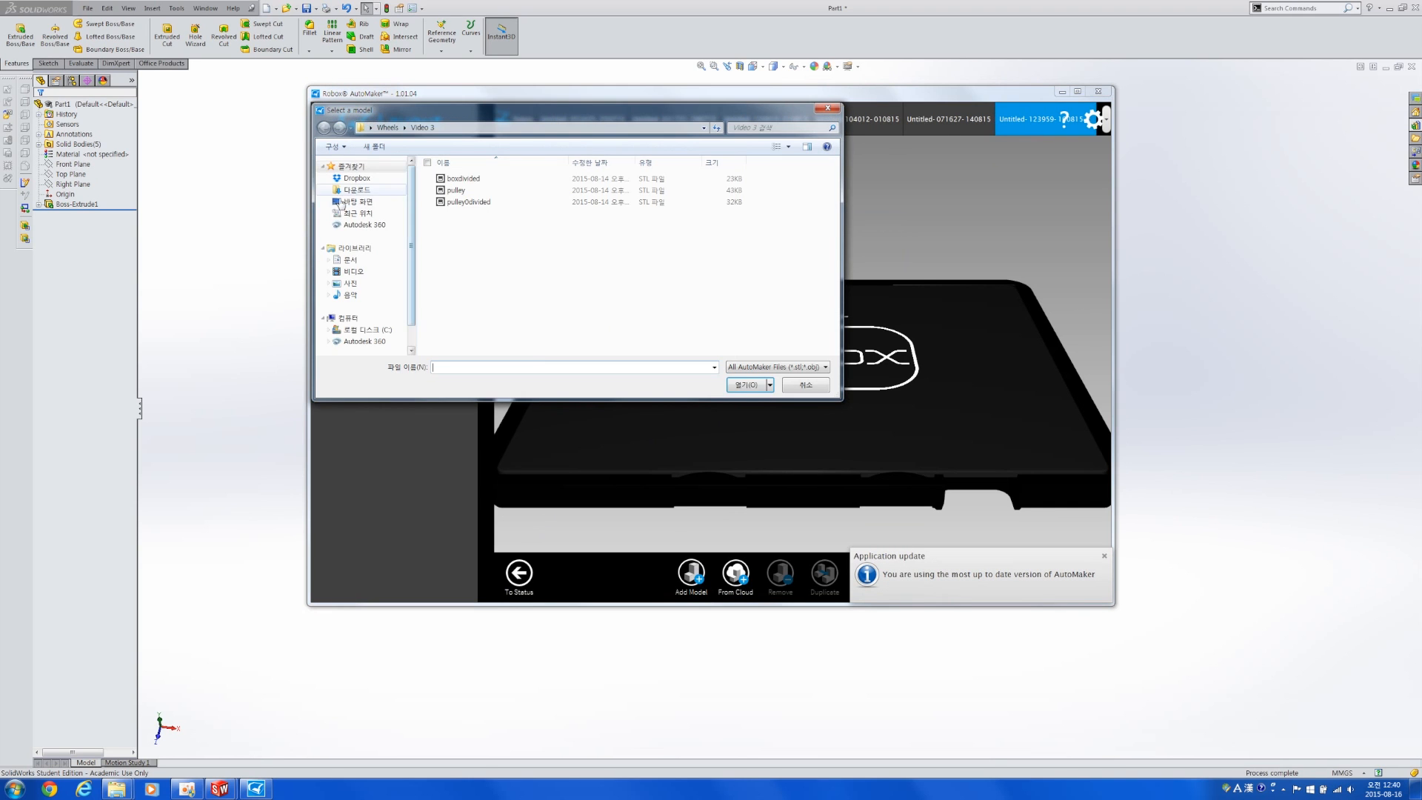
- Add the Part1 STL from the desktop's Wheels folder to the print layout
click(360, 202)
click(589, 306)
scroll(597, 310, down, 1)
double_click(597, 310)
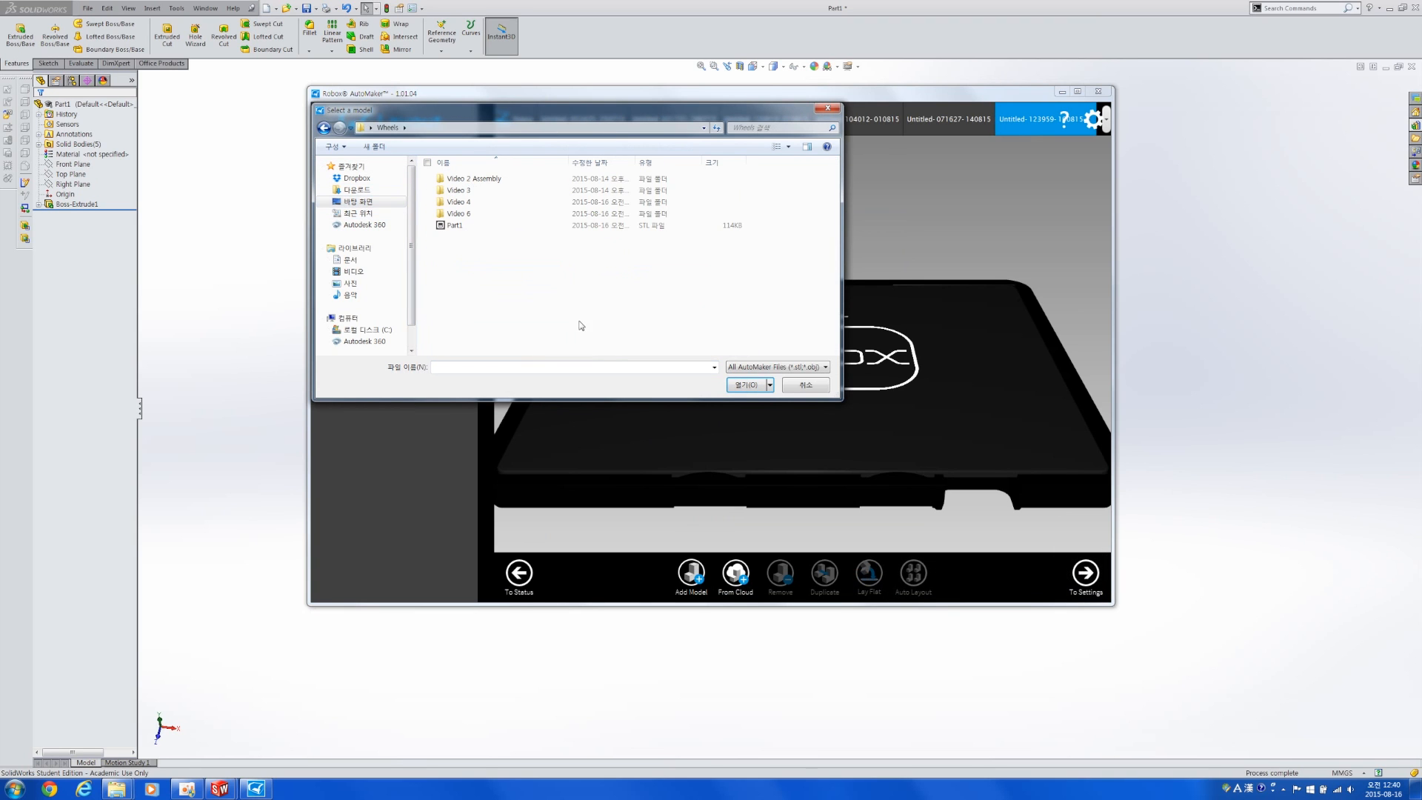
click(480, 225)
click(750, 385)
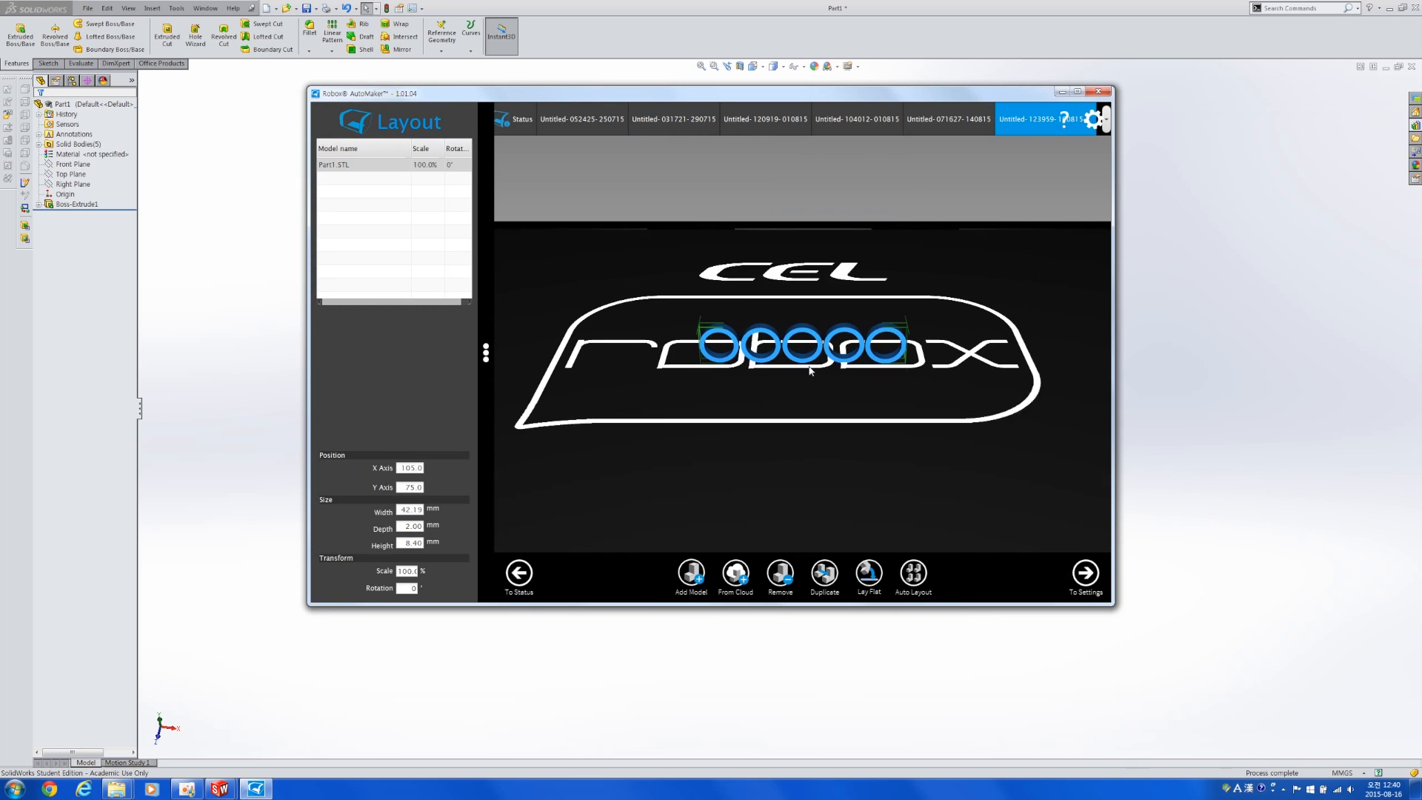
- Lay the ring model flat on the print bed by the flat face of a ring, and deselect it
click(875, 583)
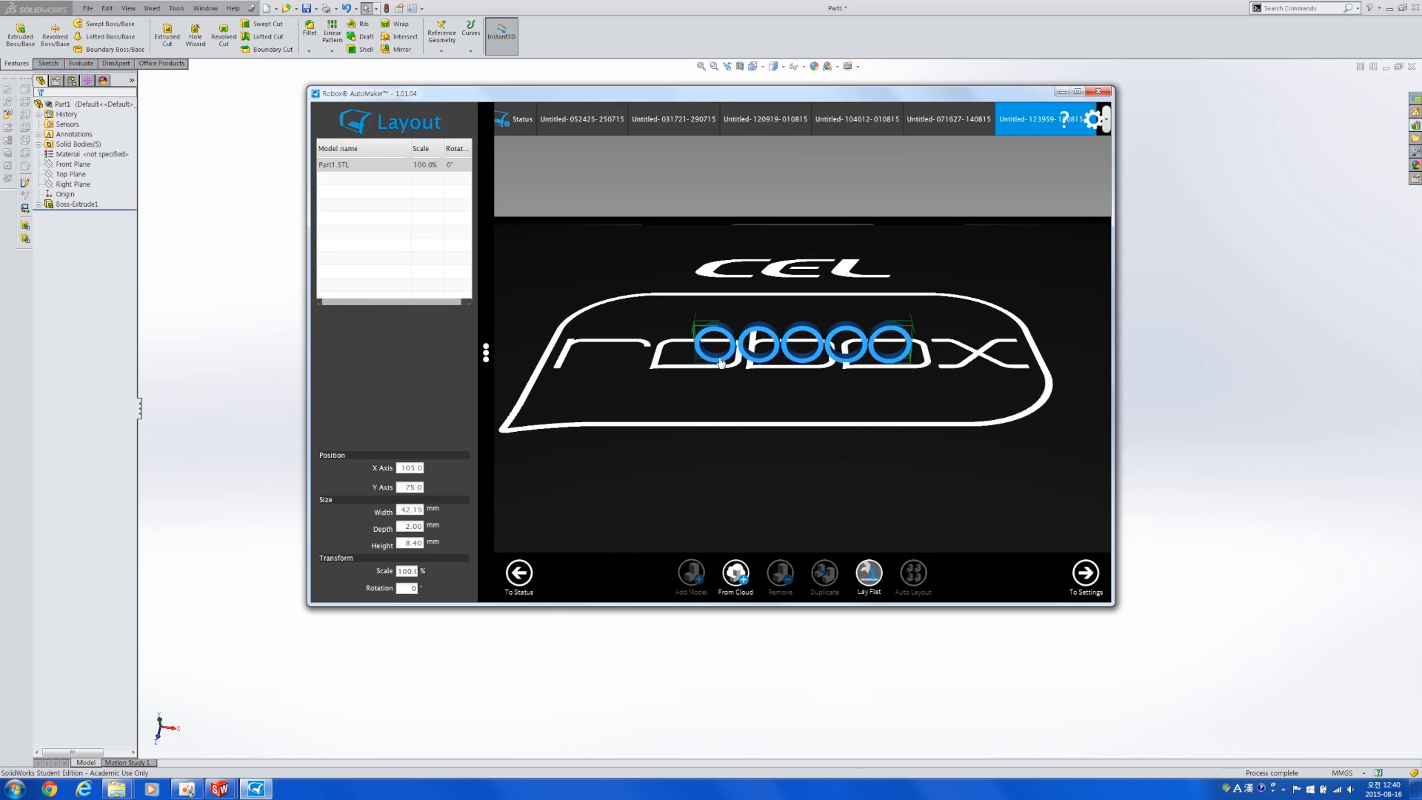
click(720, 362)
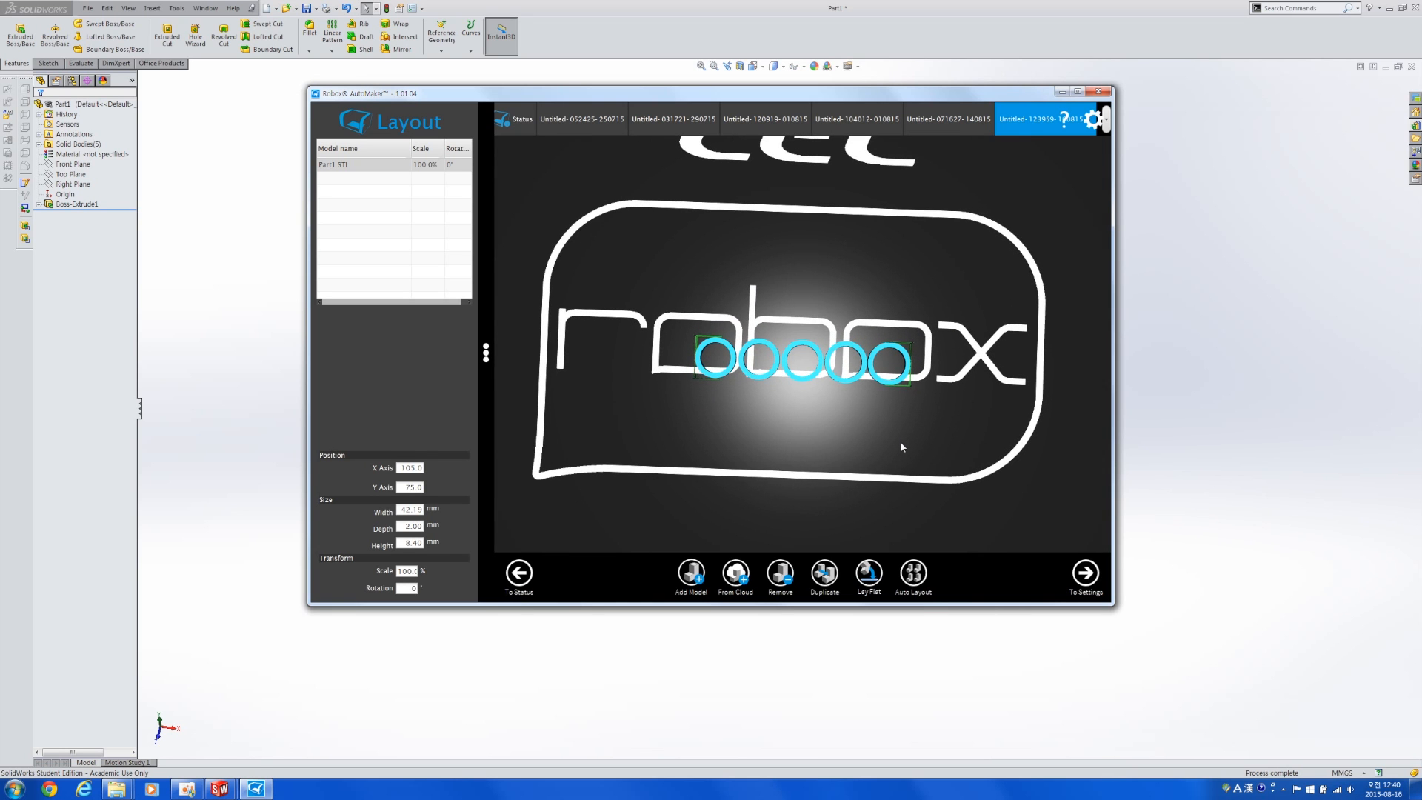
click(899, 442)
right_drag(872, 470, 888, 414)
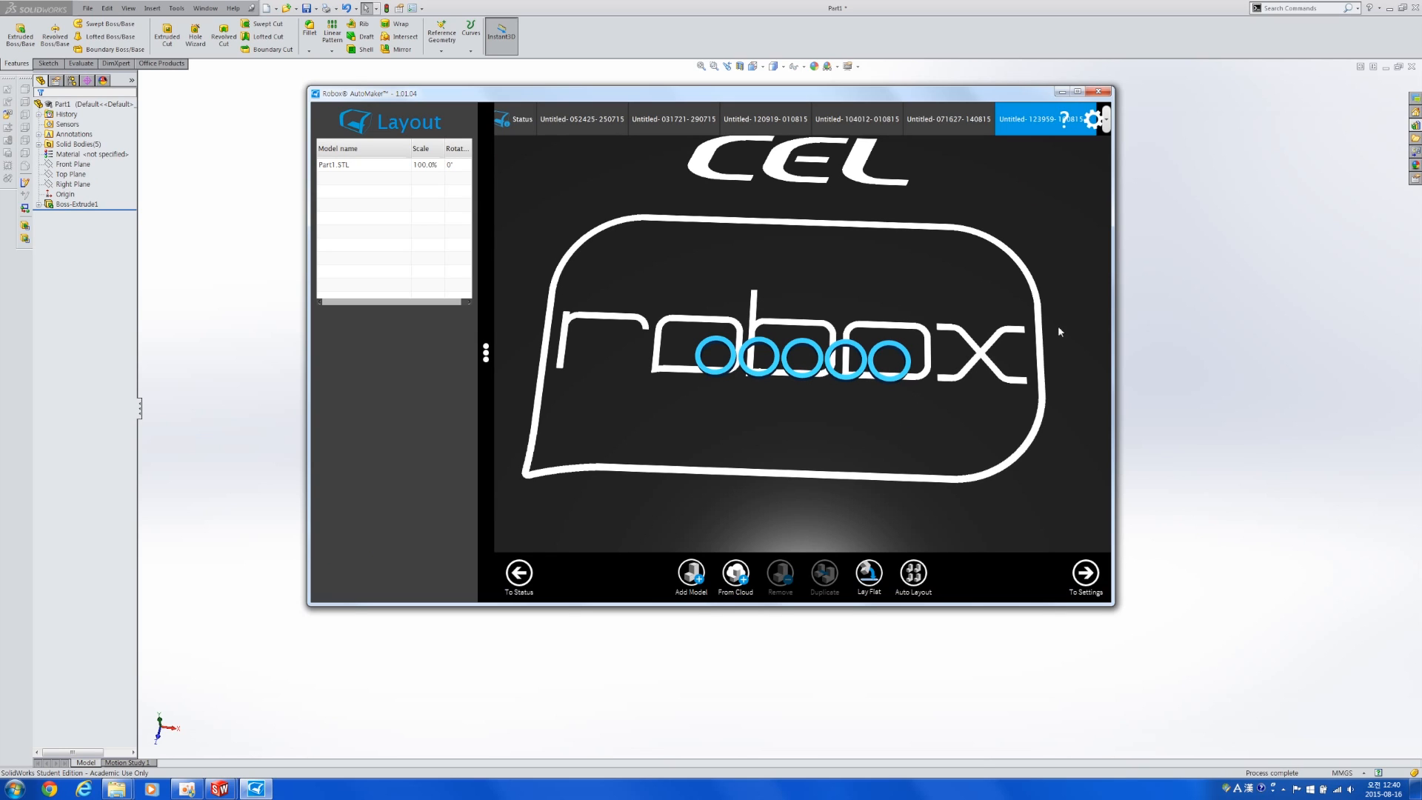
- Switch to the Pulley Final assembly in SolidWorks and examine the middle spacer inside the red frame
click(1164, 330)
key(ctrl+Tab)
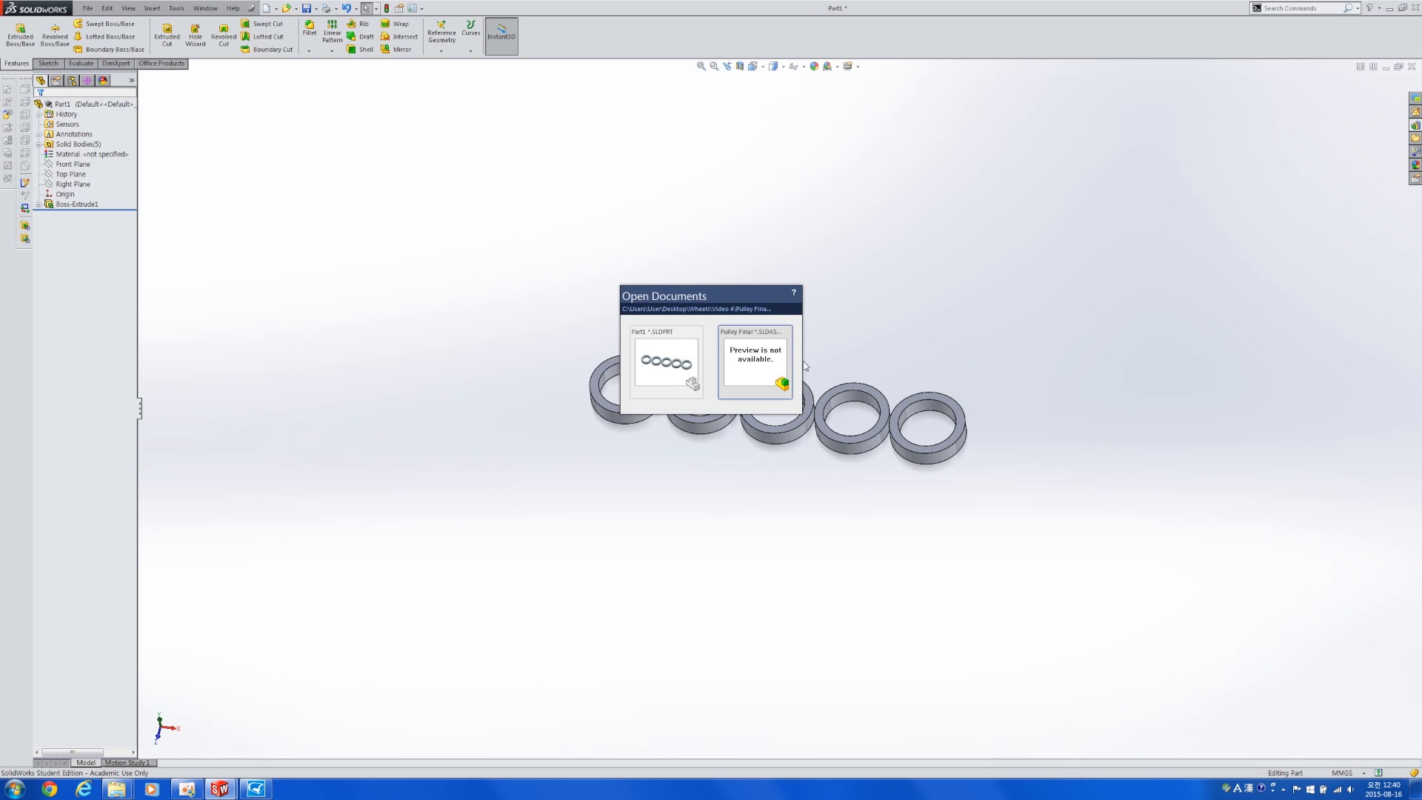
click(755, 367)
scroll(932, 541, down, 5)
click(828, 504)
middle_drag(761, 551, 676, 578)
click(872, 487)
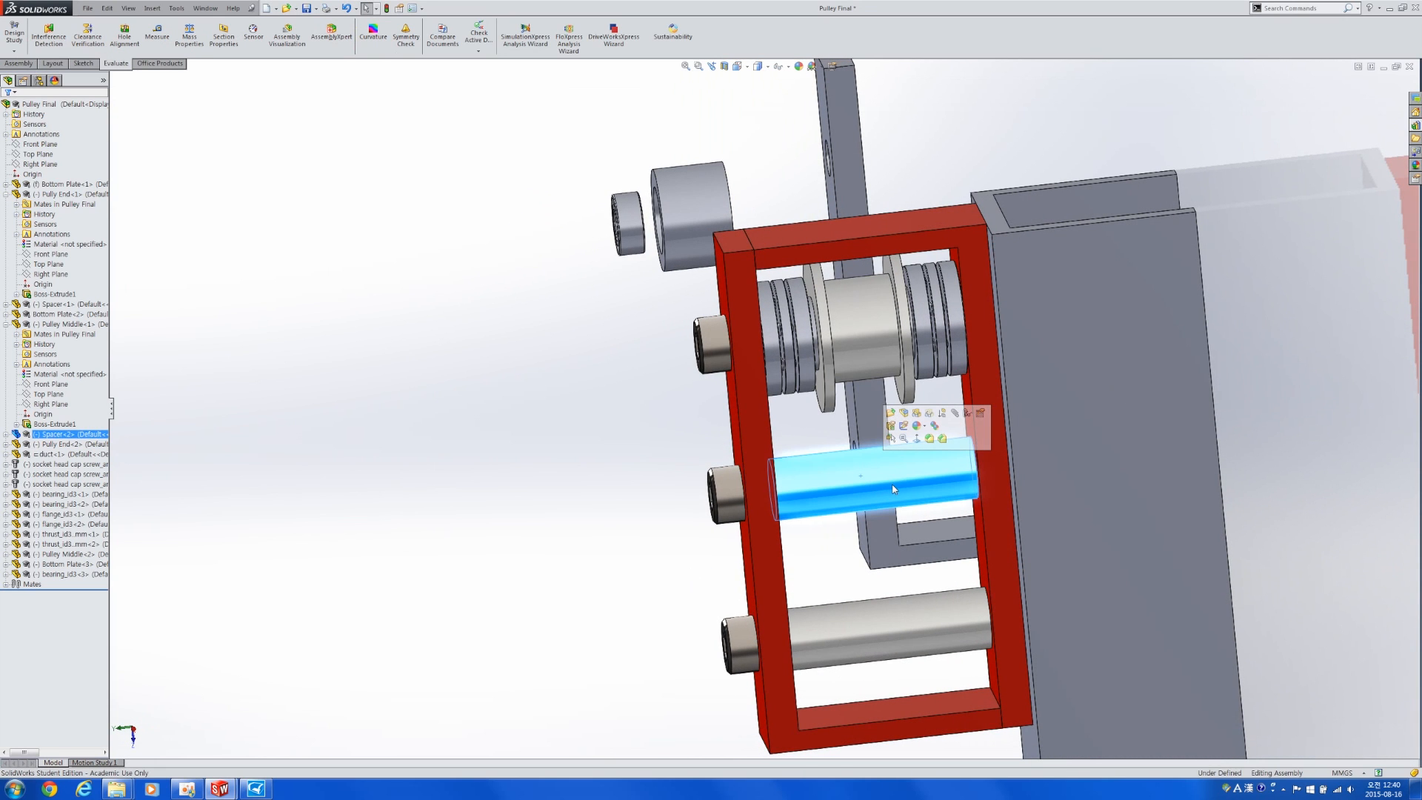
click(585, 513)
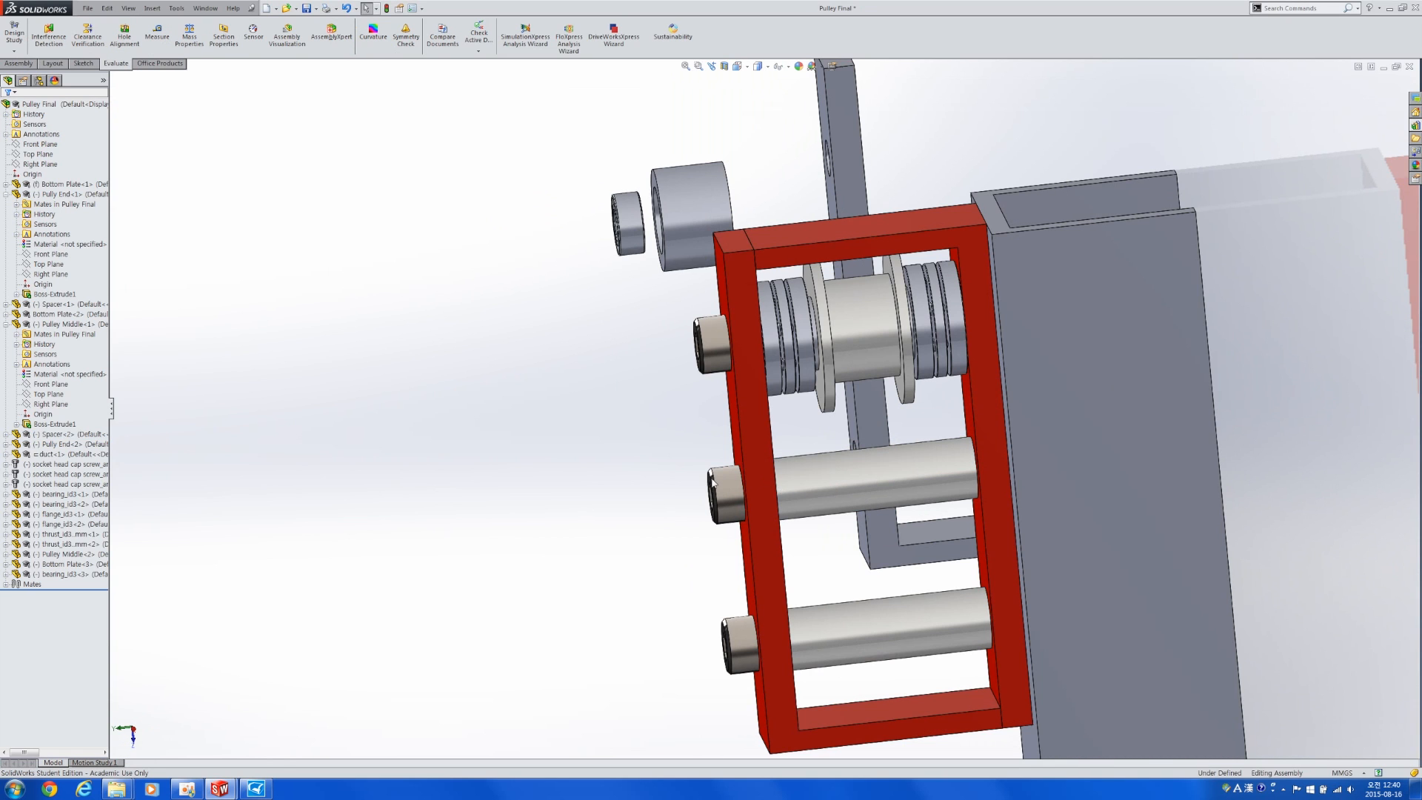
- Return to the ring test part and look over its five rings
key(ctrl+Tab)
key(ctrl+Tab)
click(844, 474)
click(594, 452)
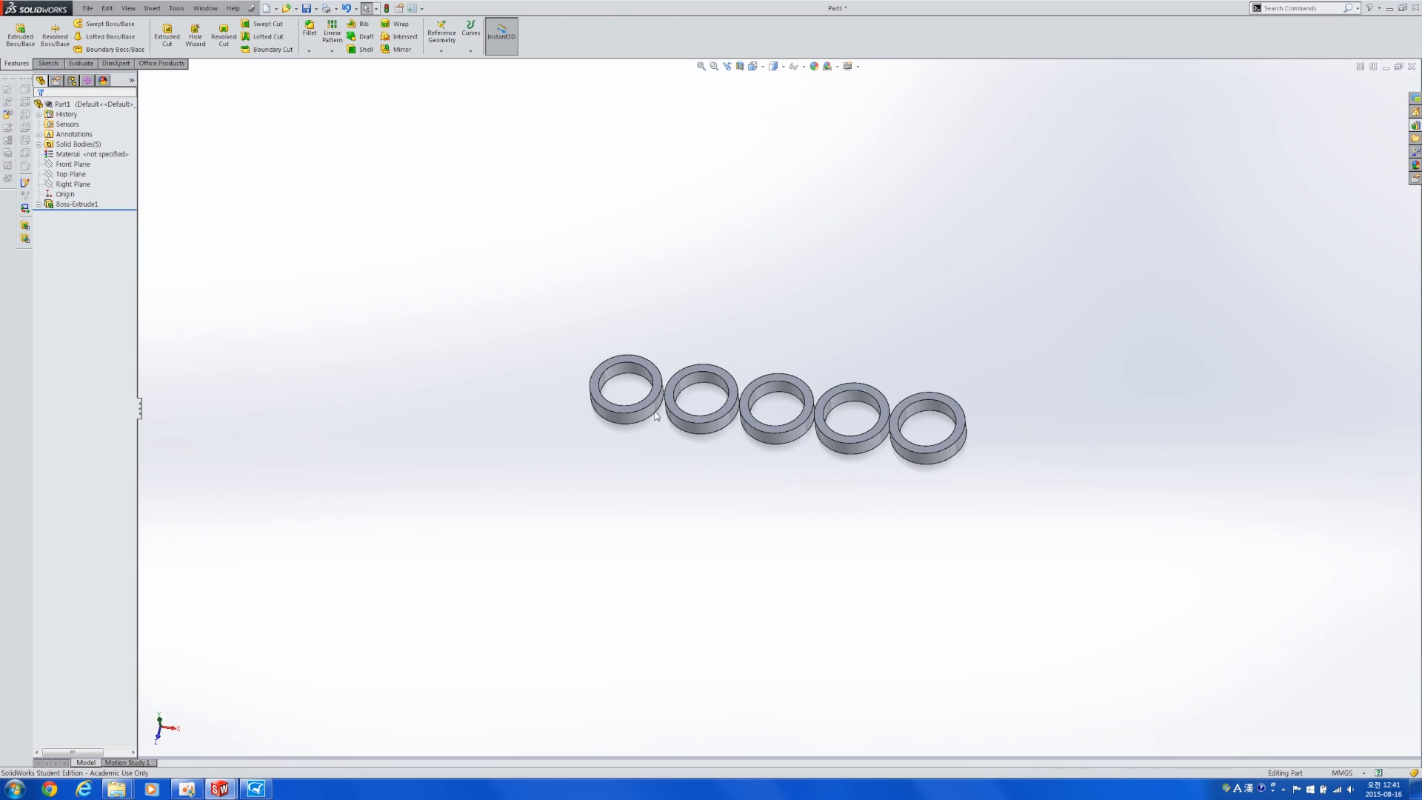
middle_drag(655, 412, 683, 434)
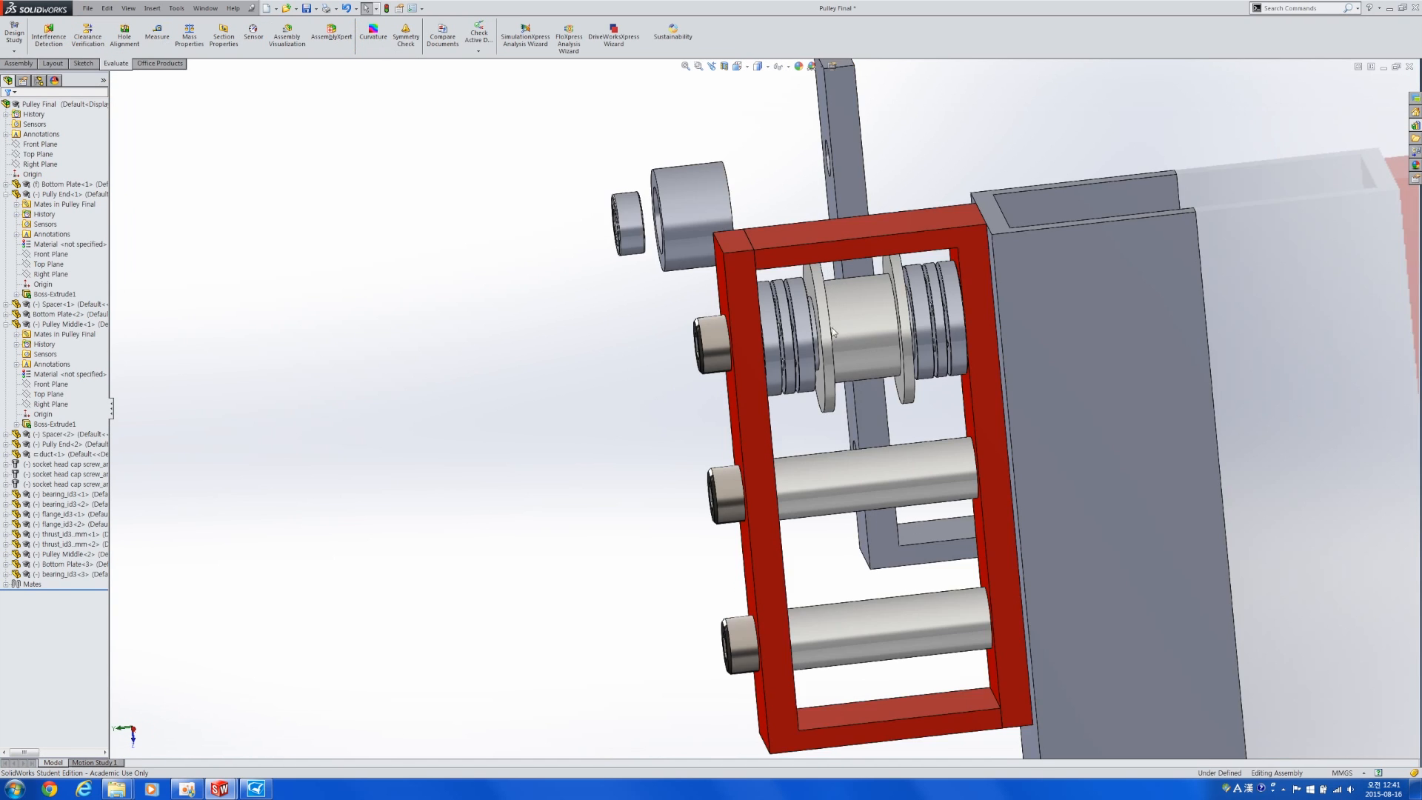
- Examine the two red bottom plates that form the frame in the Pulley Final assembly
scroll(833, 332, up, 2)
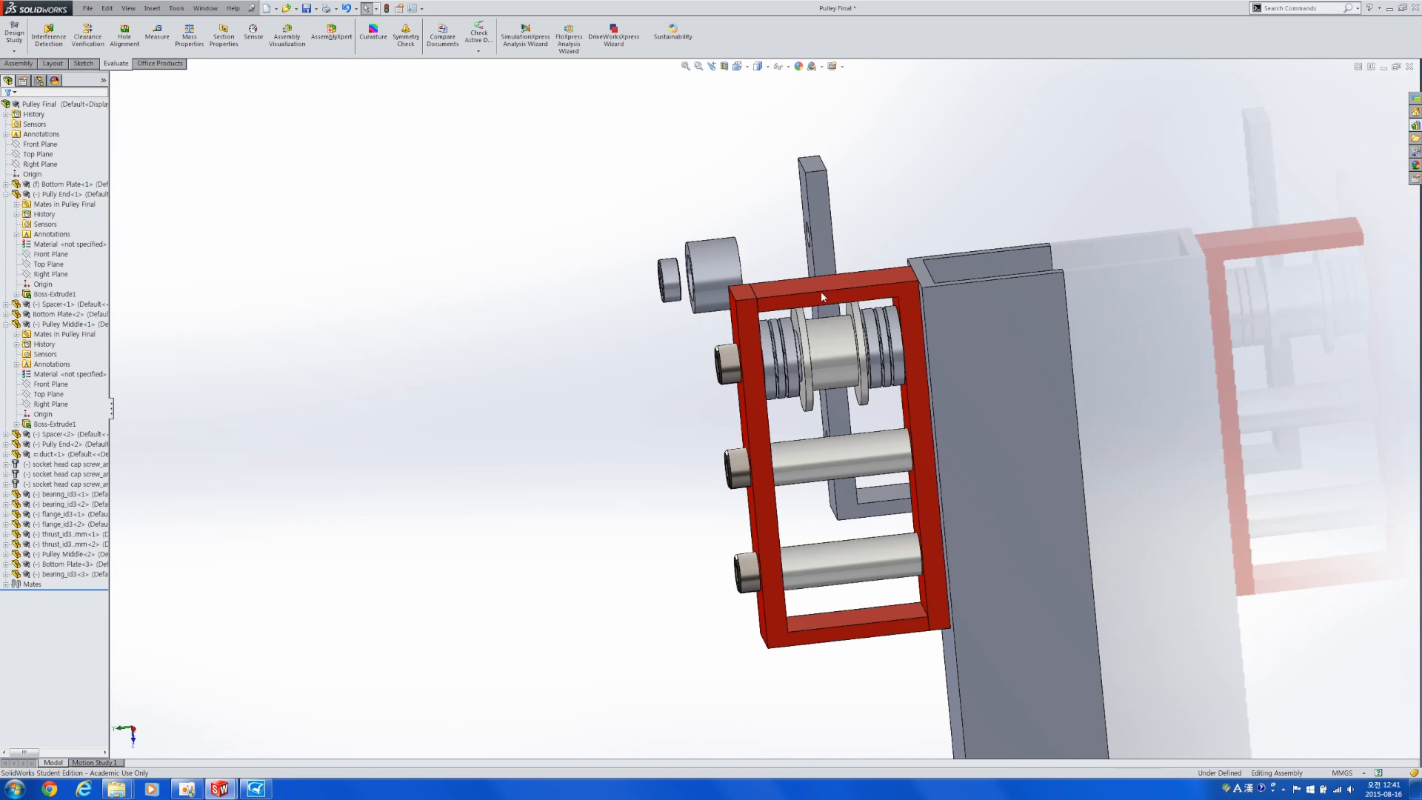
click(826, 298)
ctrl+click(748, 326)
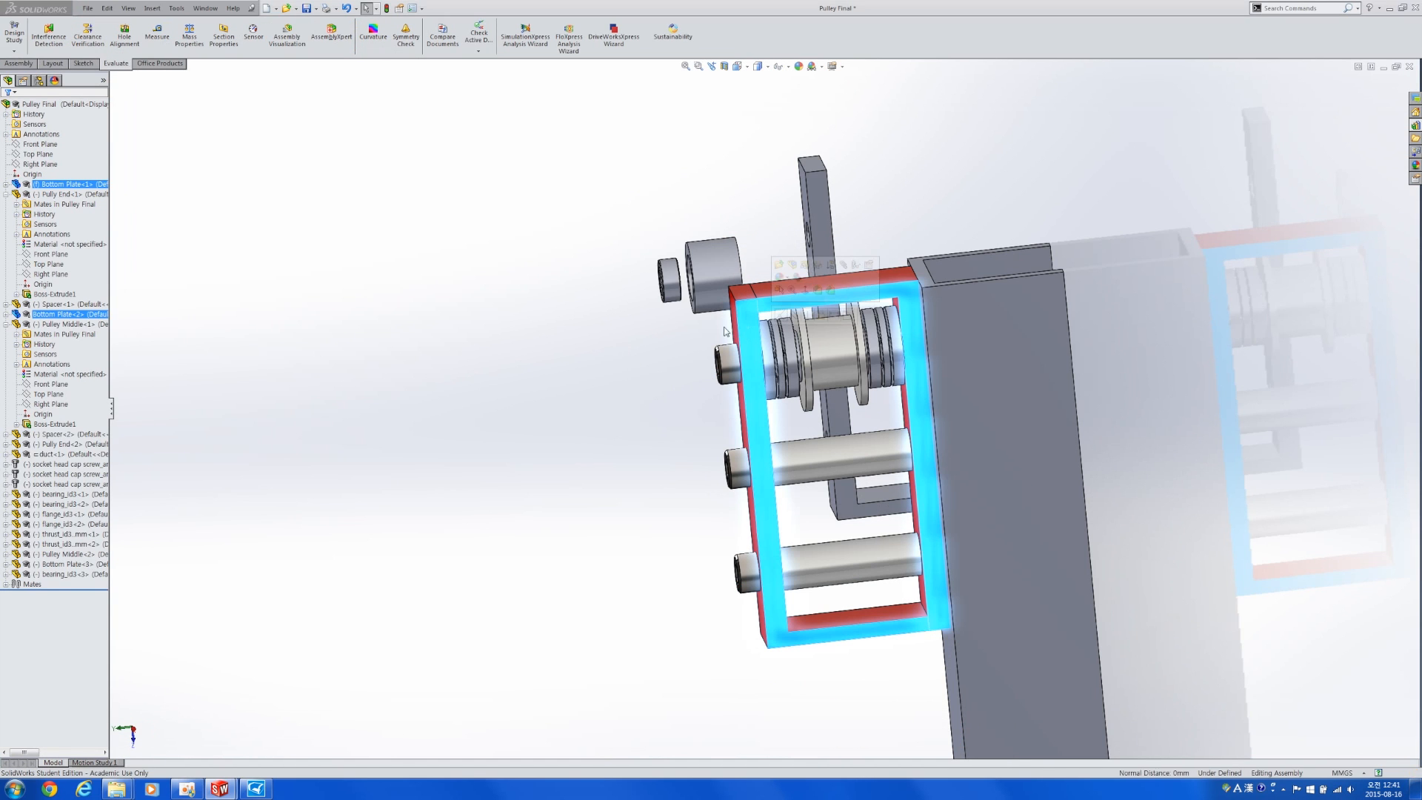
click(646, 357)
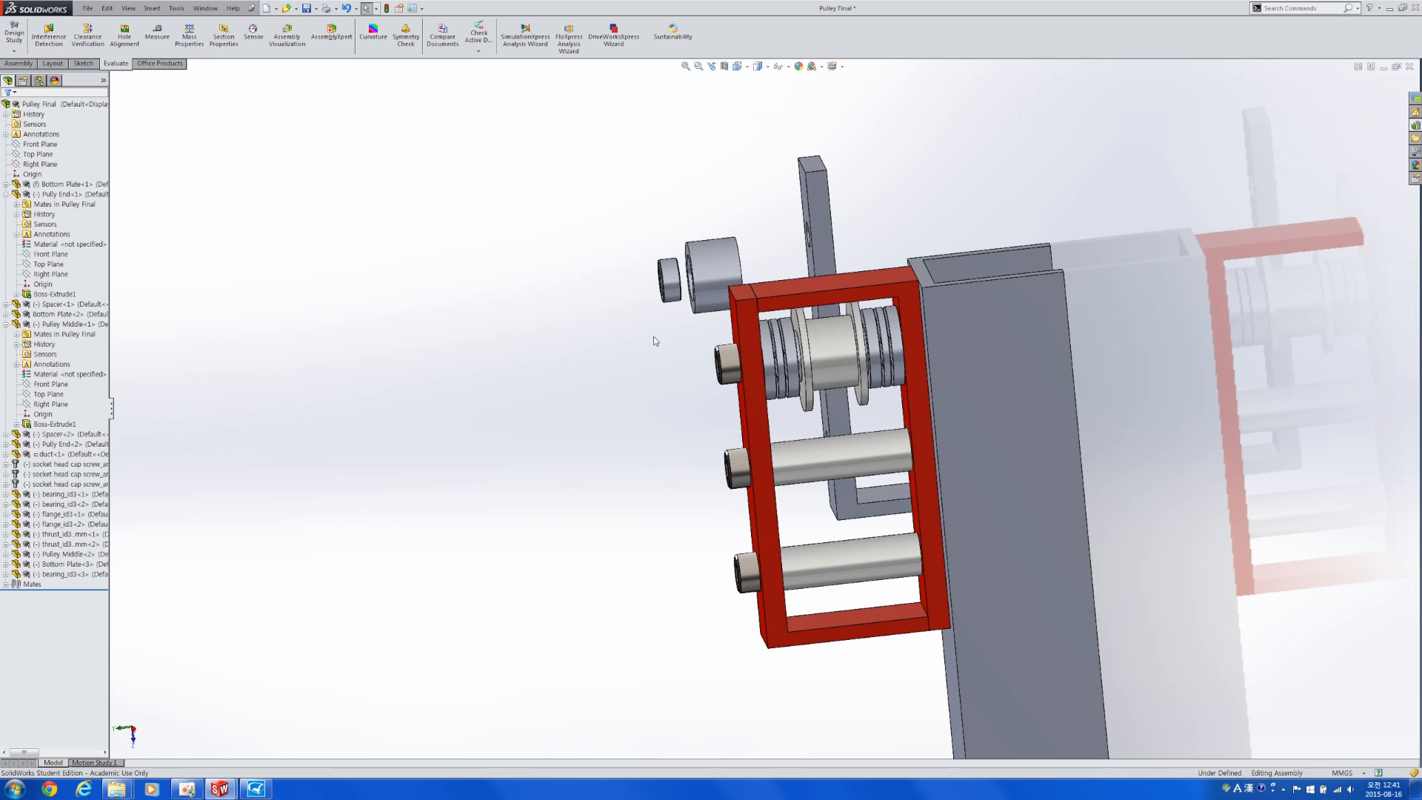